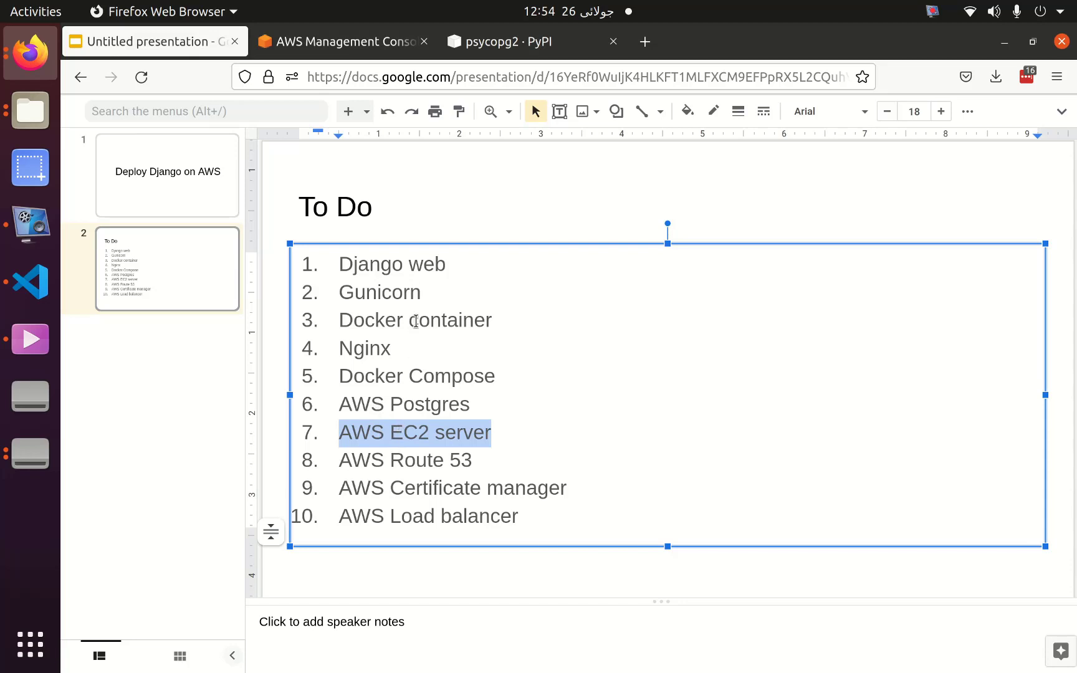
Switch from the Google Slides to-do list to the AWS Management Console tab.
click(344, 42)
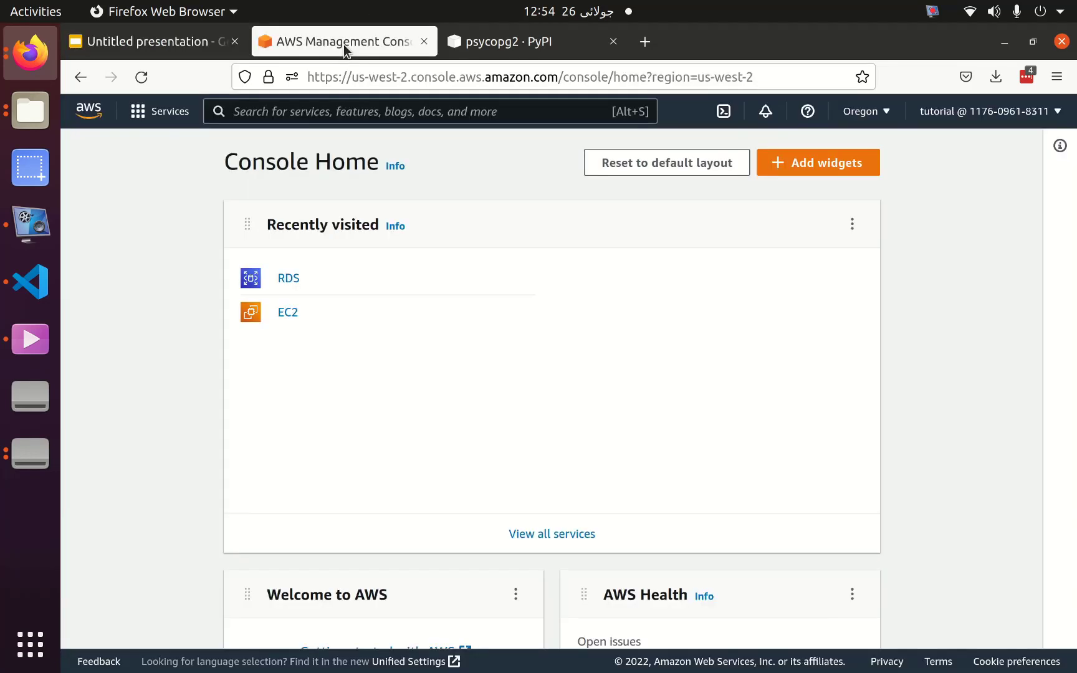
Go to EC2, list all instances without the running filter, and start Launch instances.
click(353, 120)
text(ec2)
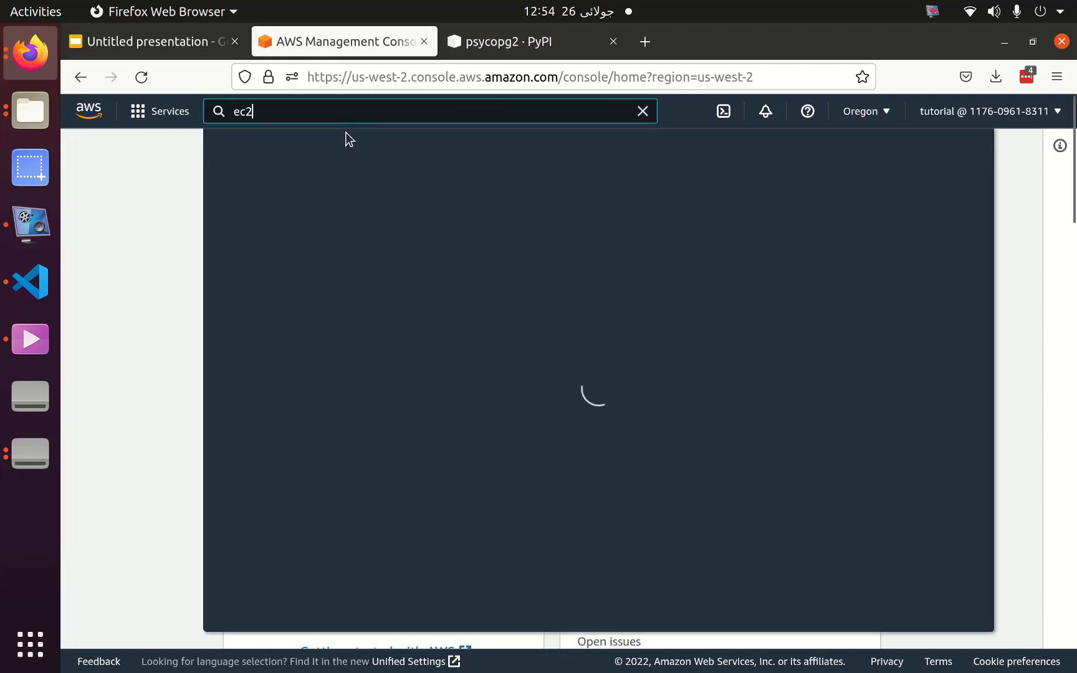
click(473, 242)
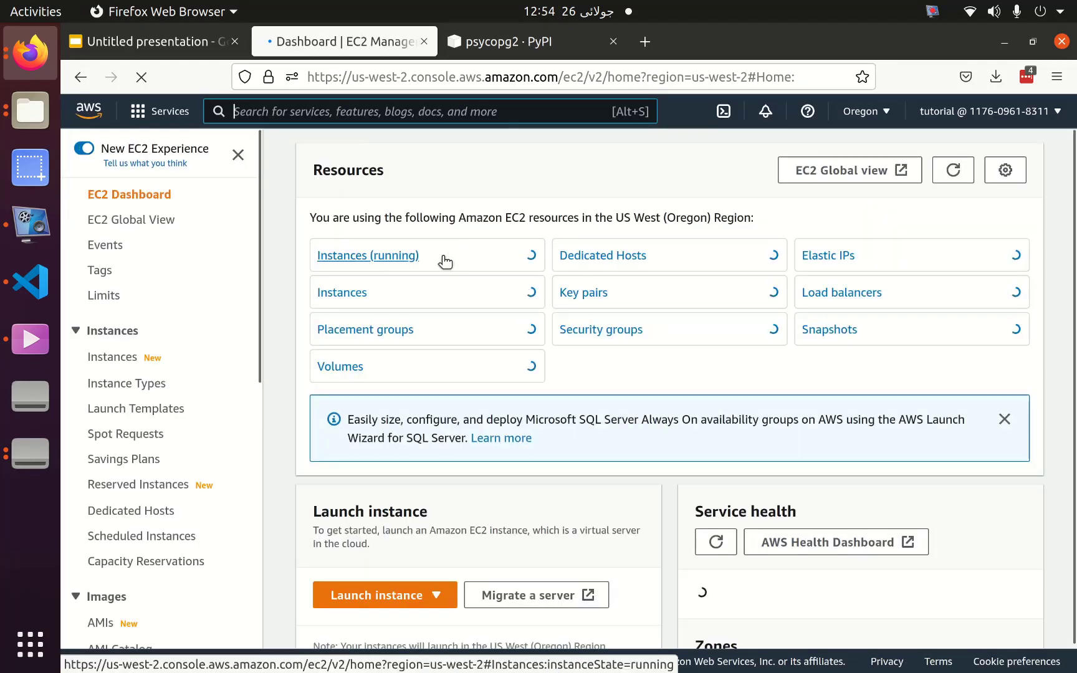
click(376, 259)
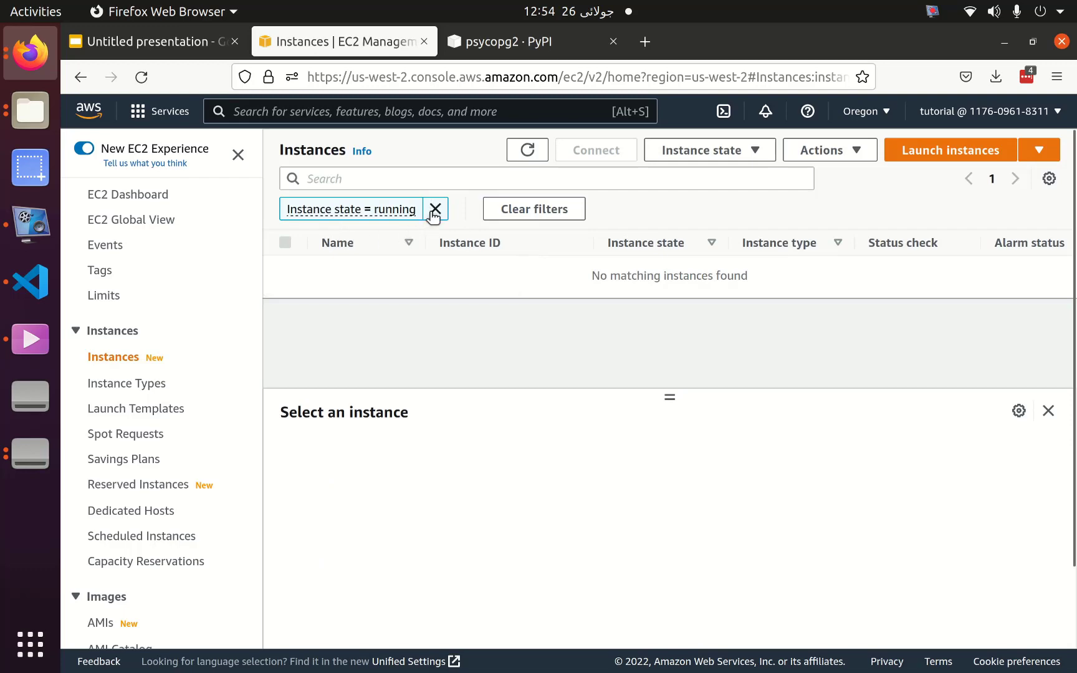
click(435, 209)
click(899, 161)
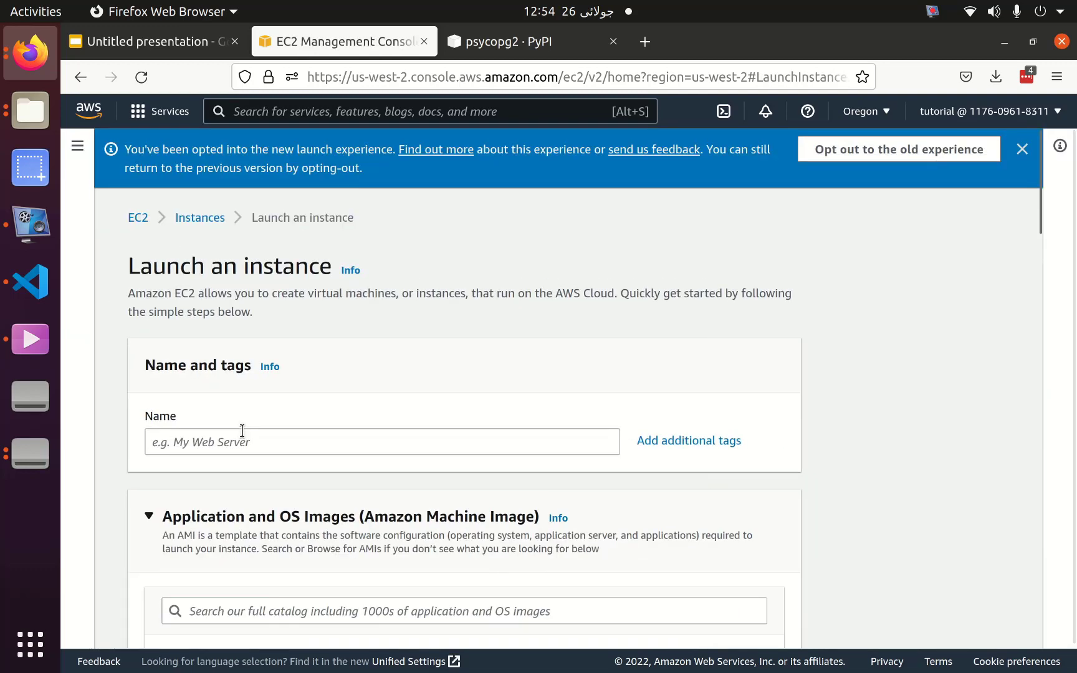
Name the instance myserver and begin creating a new key pair named mykp.
click(241, 433)
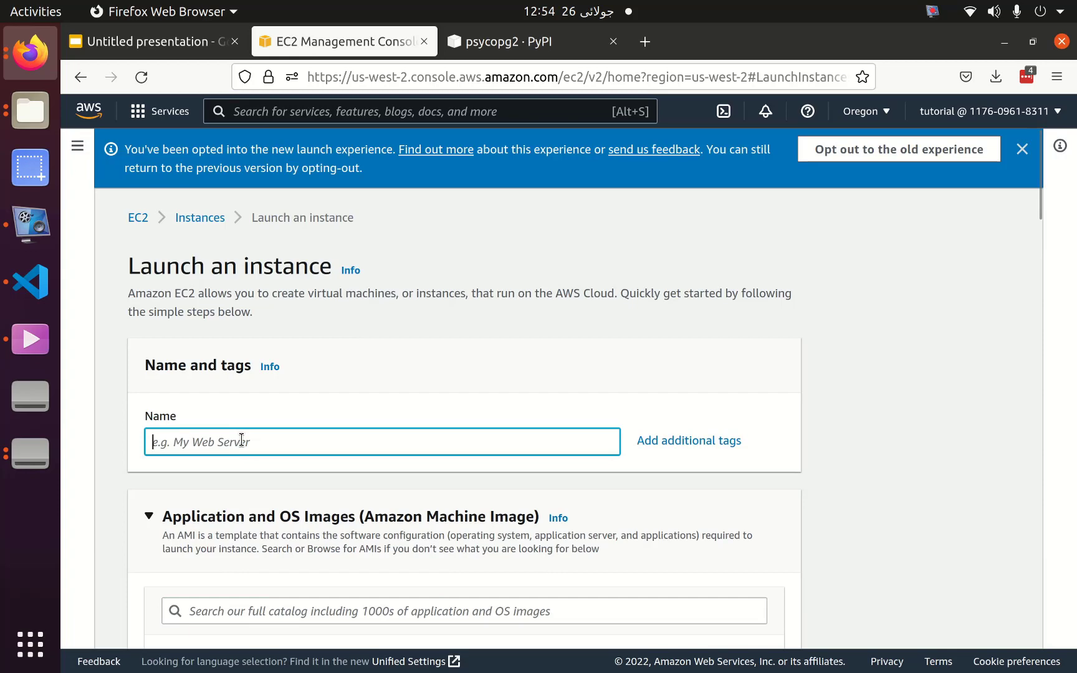
text(myserver)
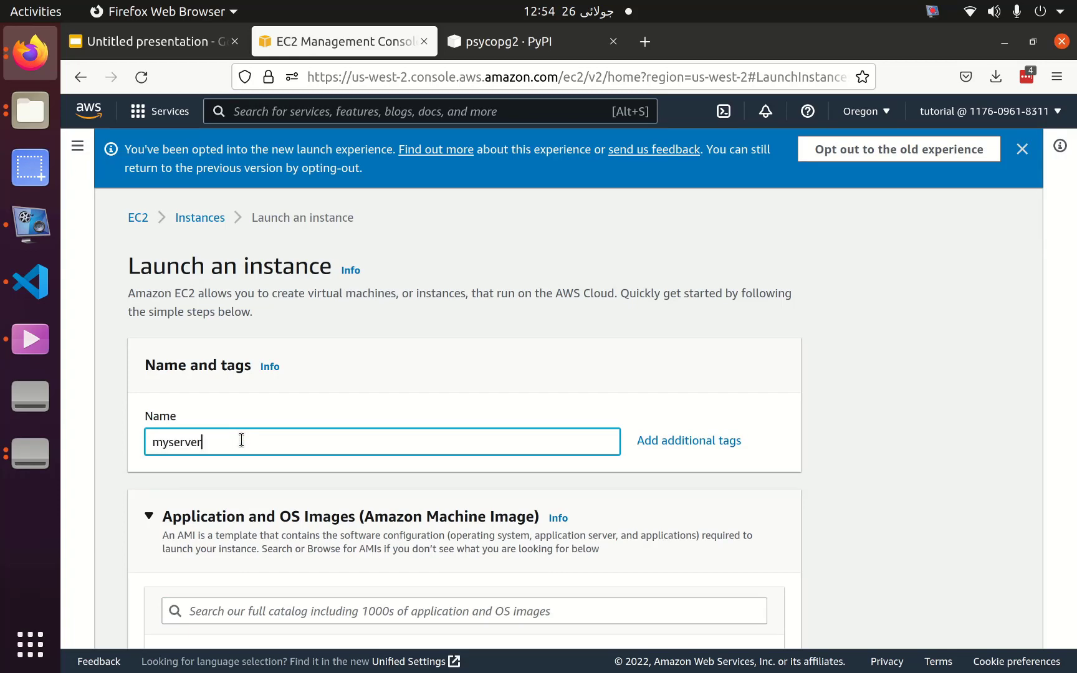
scroll(242, 440, down, 5)
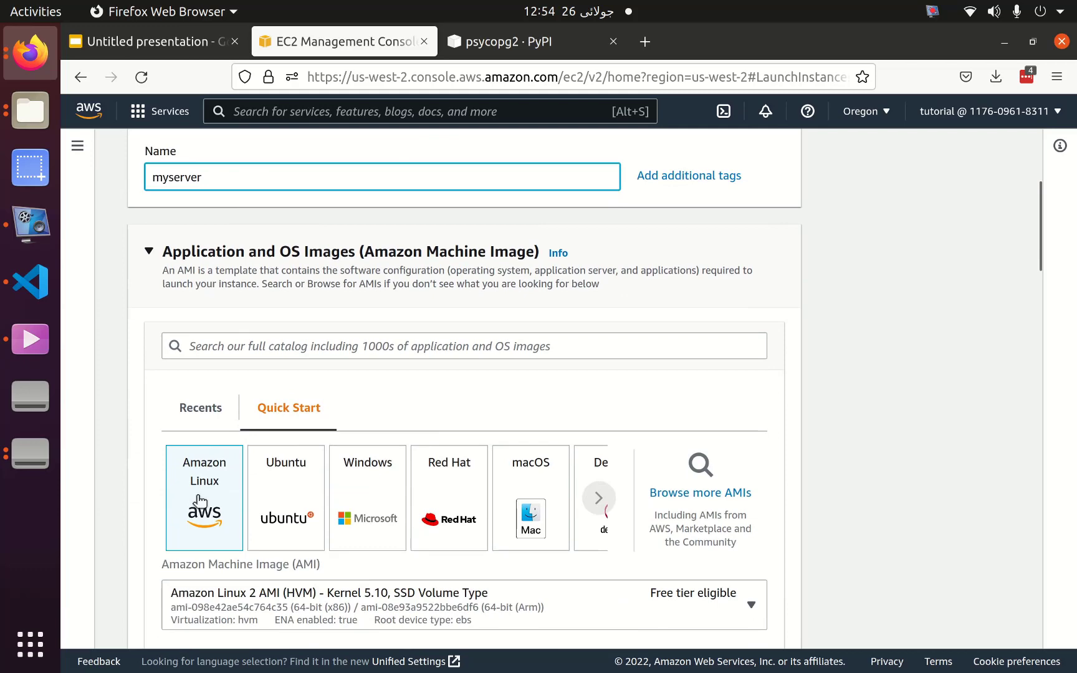
scroll(199, 502, down, 5)
scroll(202, 503, down, 5)
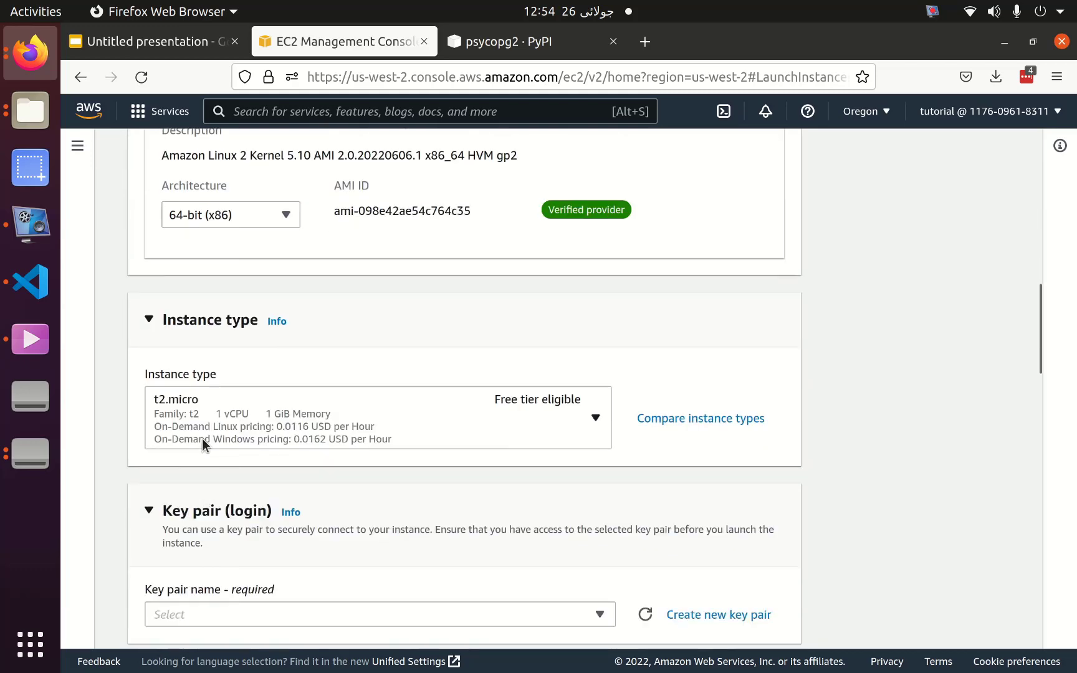
scroll(341, 465, down, 1)
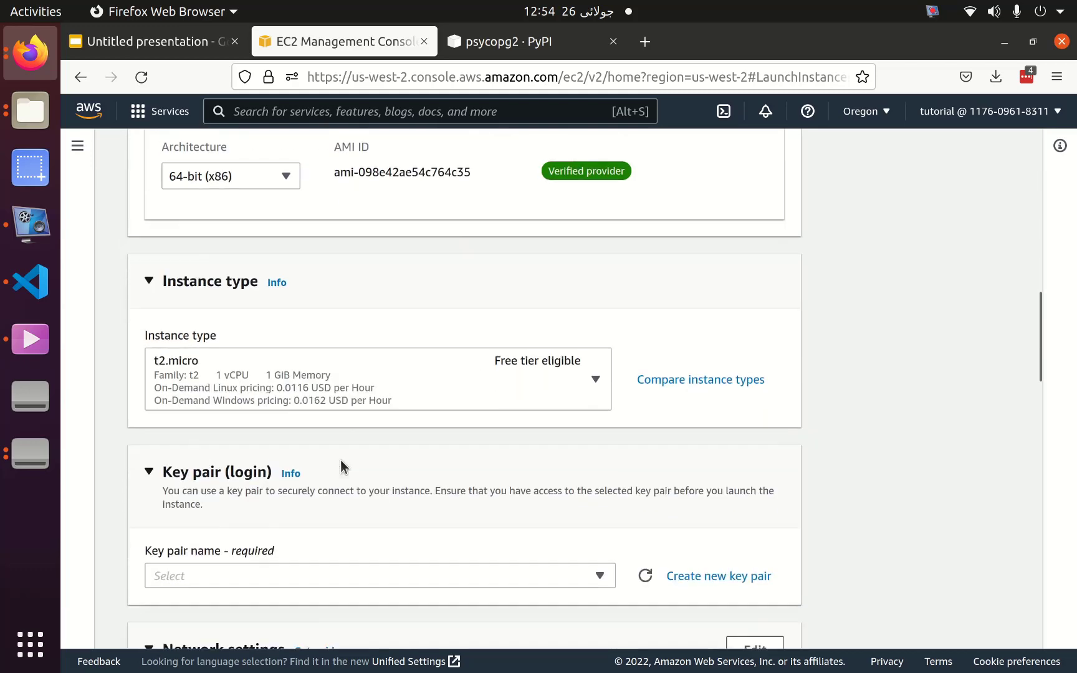
scroll(341, 465, down, 1)
click(214, 530)
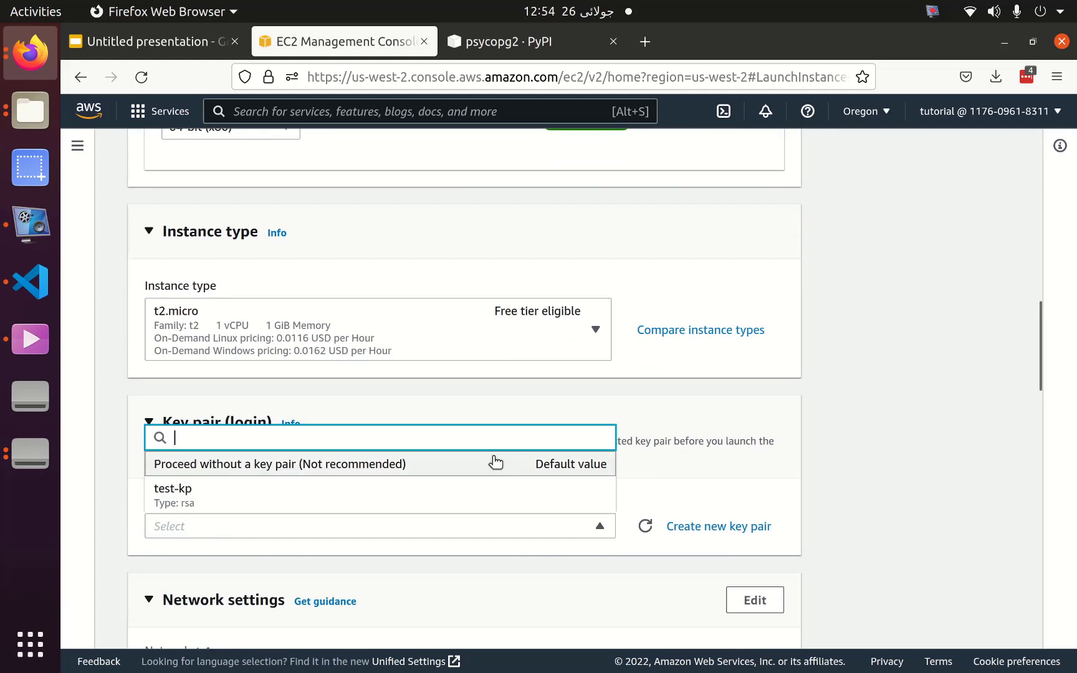
click(695, 526)
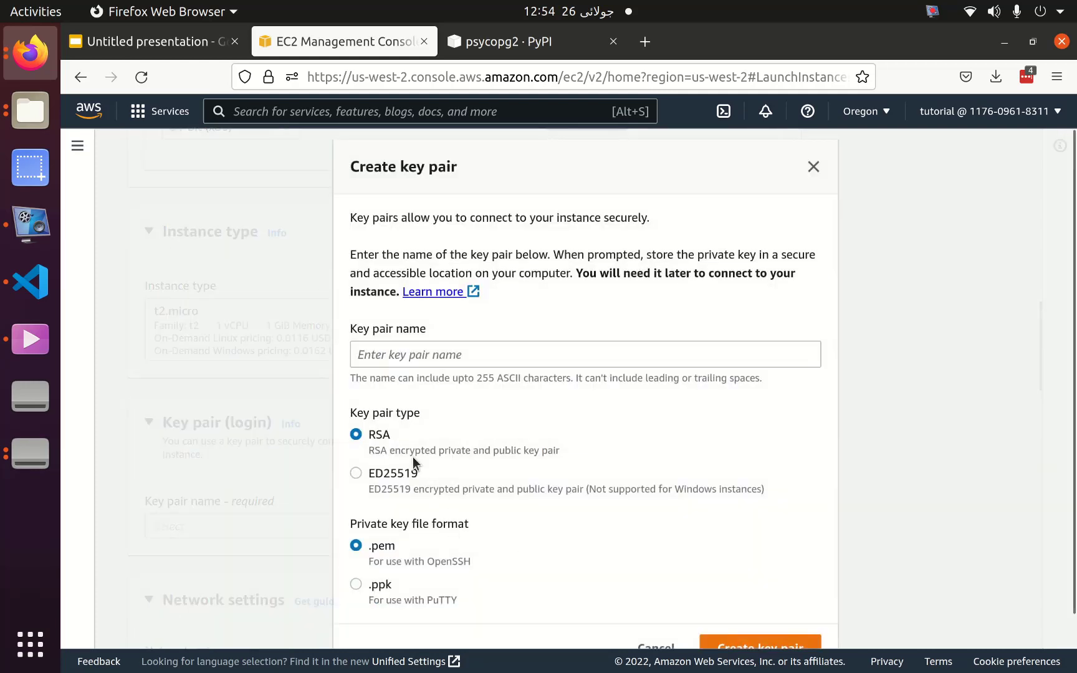
click(409, 354)
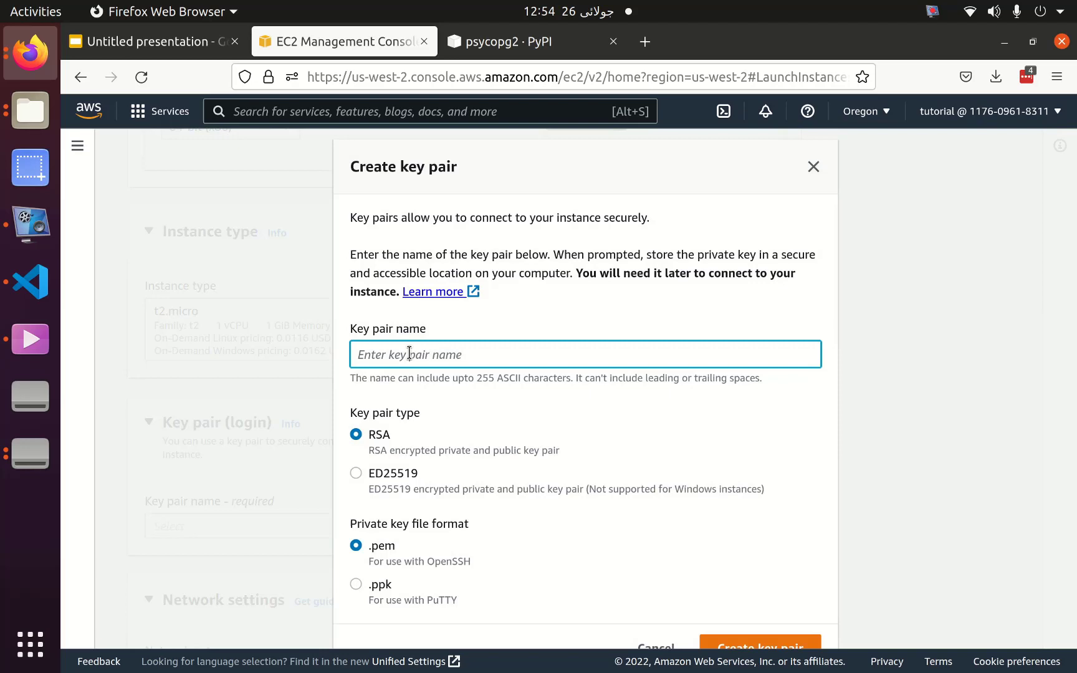
text(mykp)
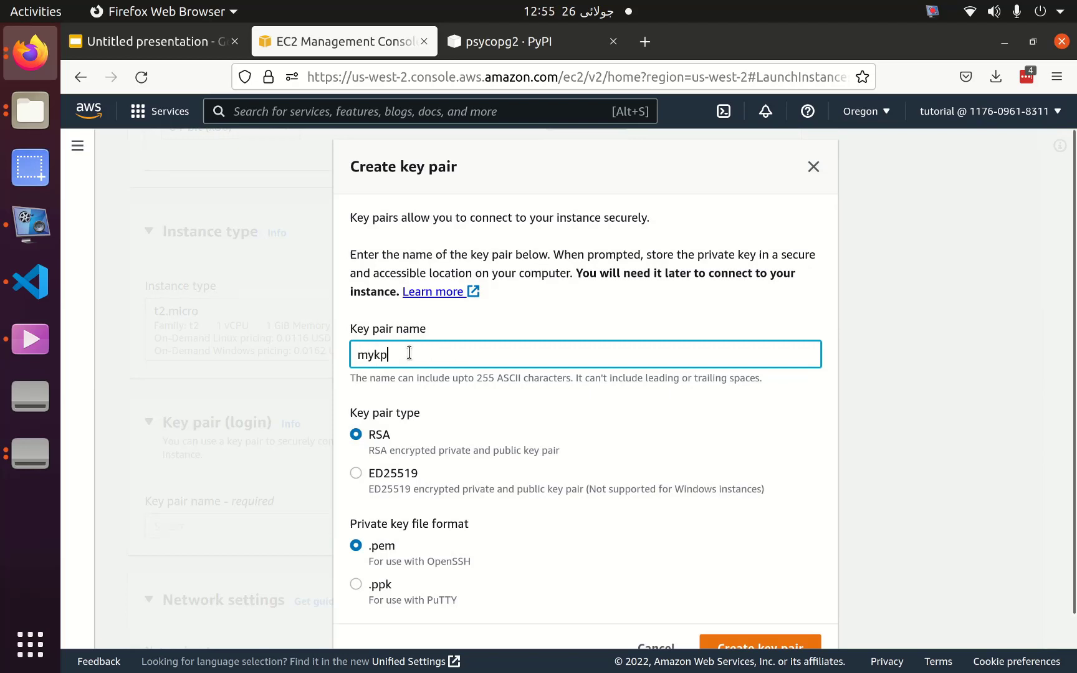
scroll(569, 504, down, 1)
Create the mykp key pair, allow HTTPS from the internet, and launch the instance.
click(771, 629)
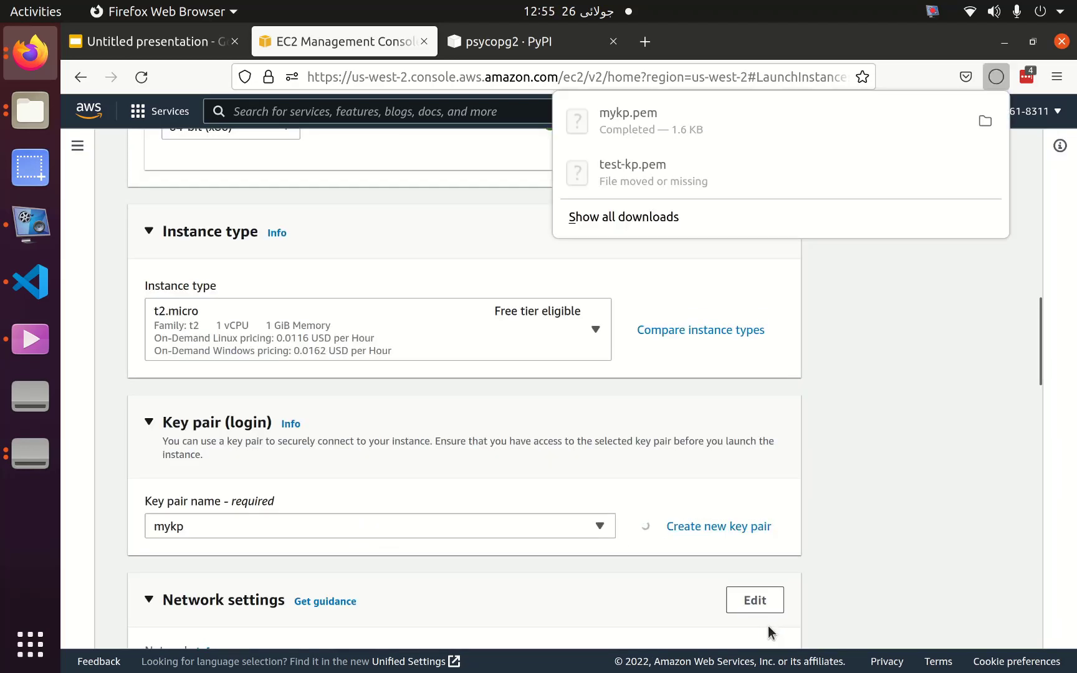
scroll(507, 481, down, 5)
scroll(508, 486, down, 2)
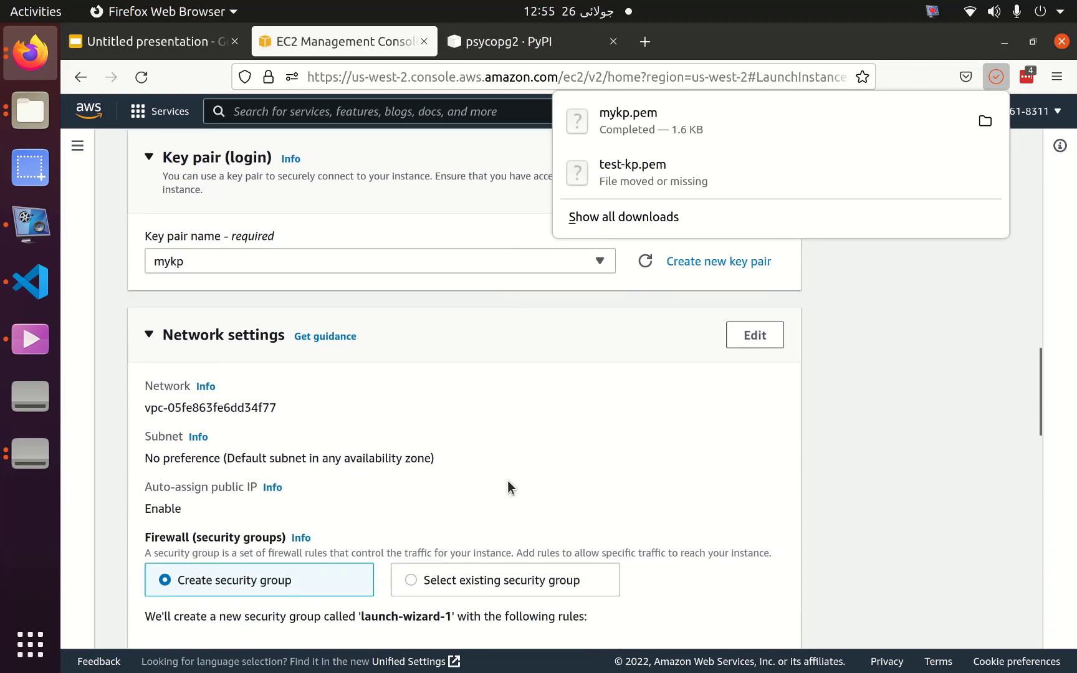
scroll(507, 486, down, 2)
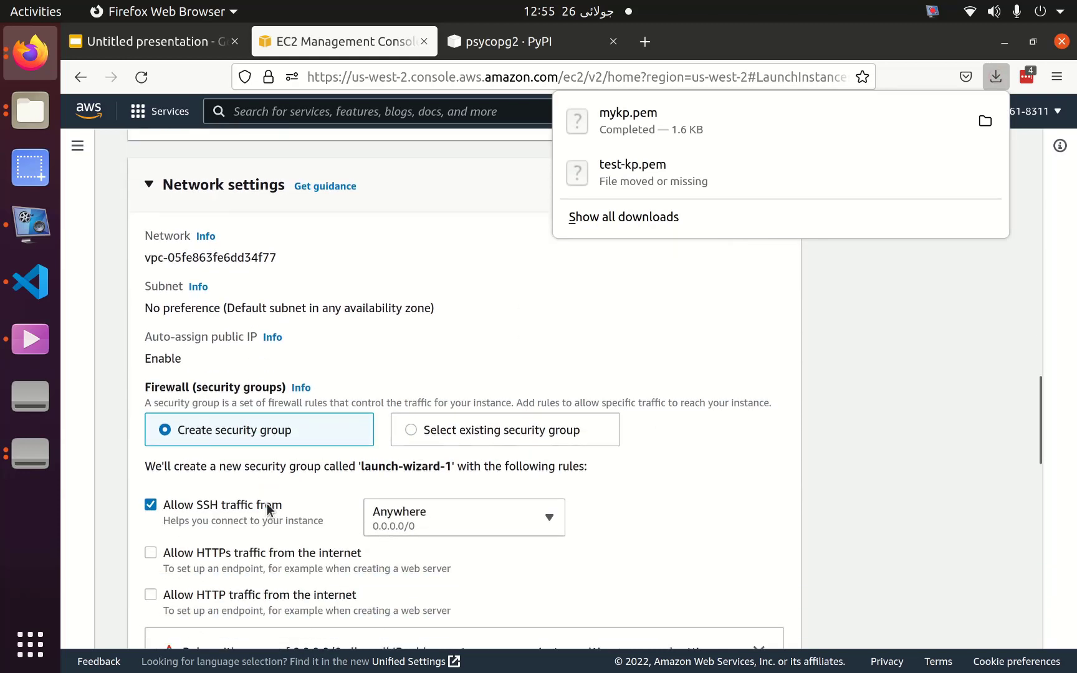
scroll(262, 488, down, 2)
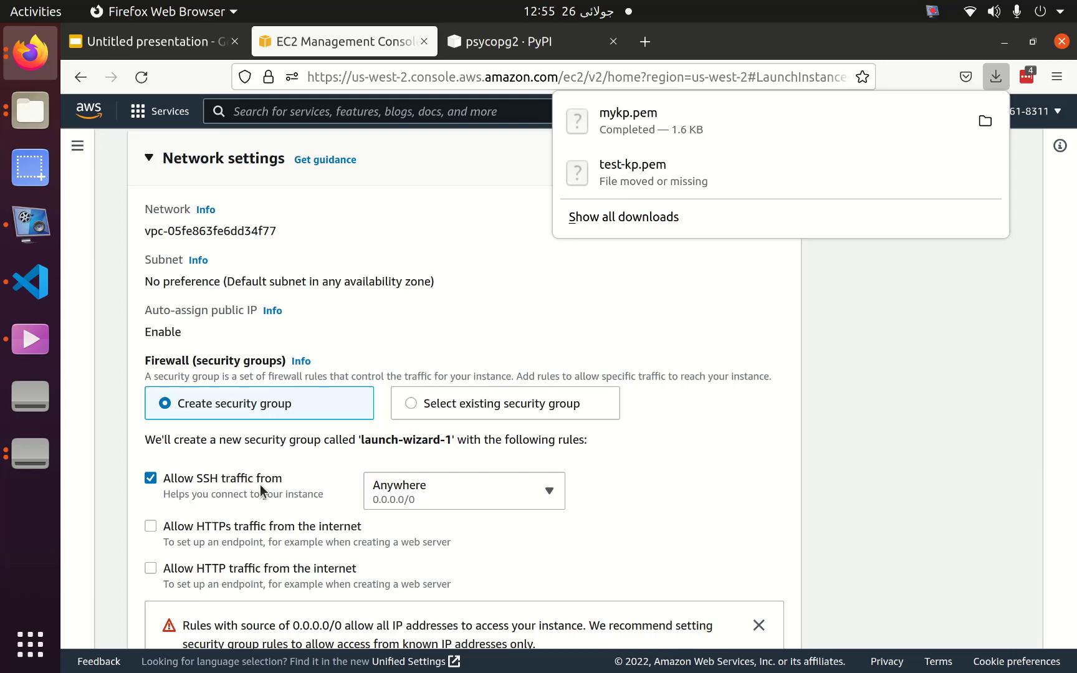
click(152, 528)
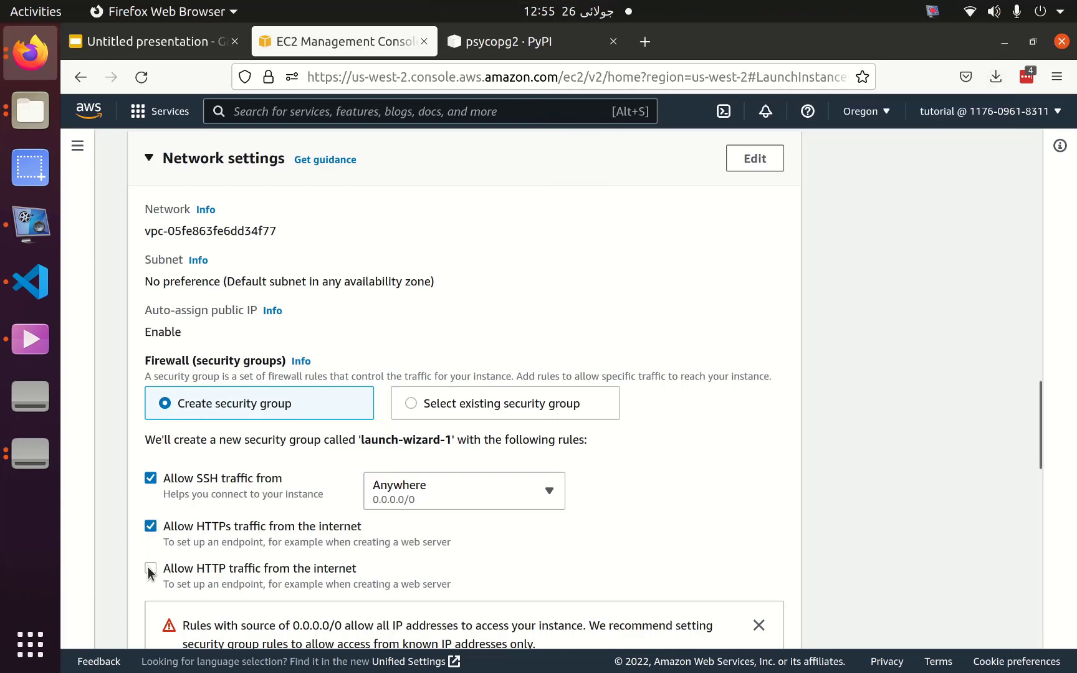
scroll(151, 572, down, 2)
scroll(148, 571, down, 3)
scroll(148, 571, down, 2)
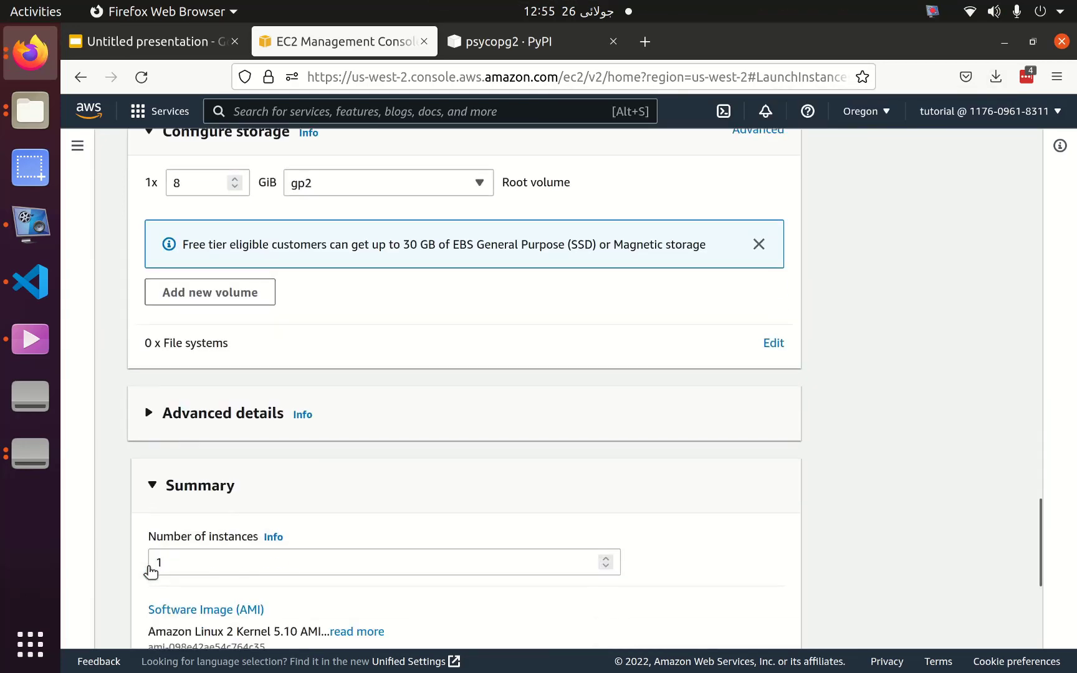
scroll(188, 506, down, 3)
scroll(222, 505, down, 1)
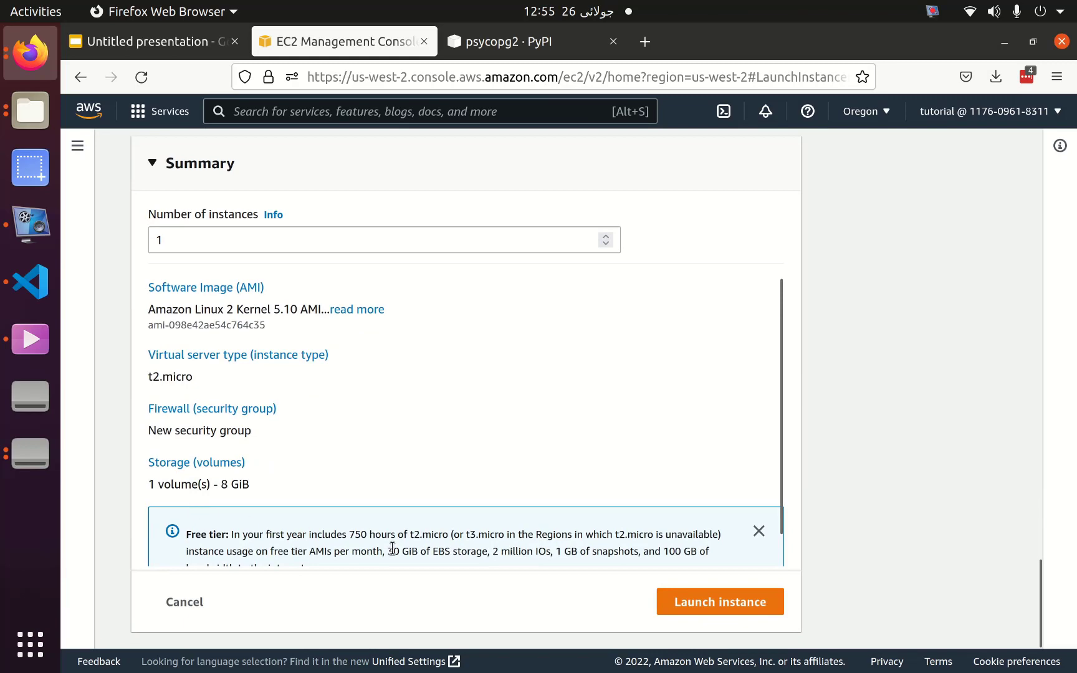
click(704, 612)
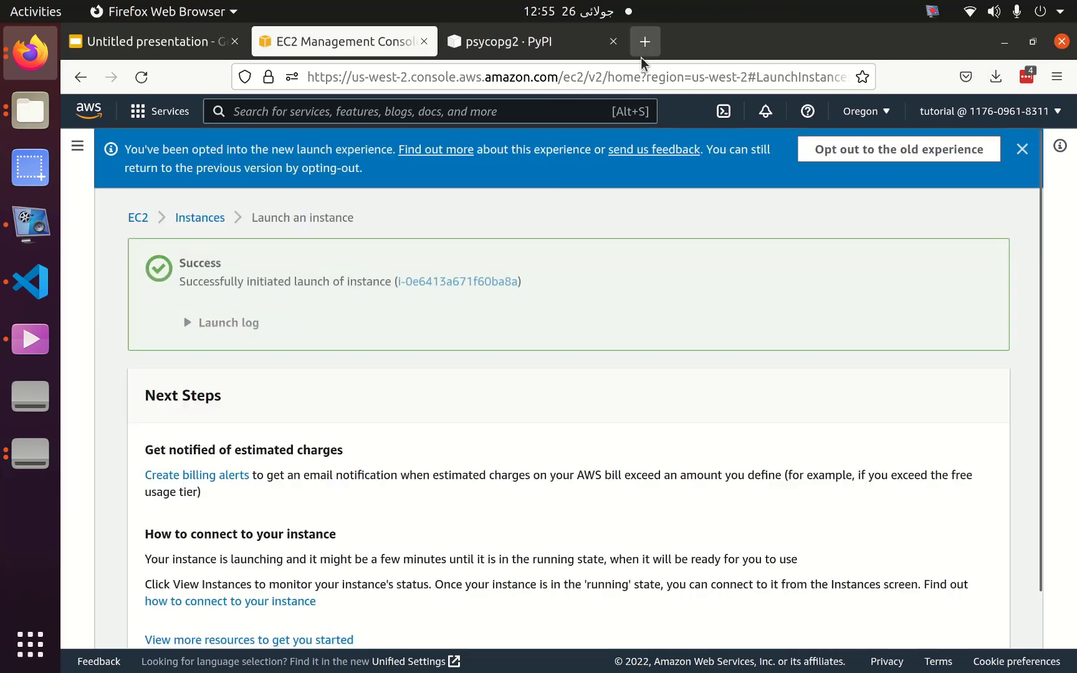
On GitHub, start a new repository named django-aws-deployment that includes a README.
click(640, 57)
text(github.com)
key(Return)
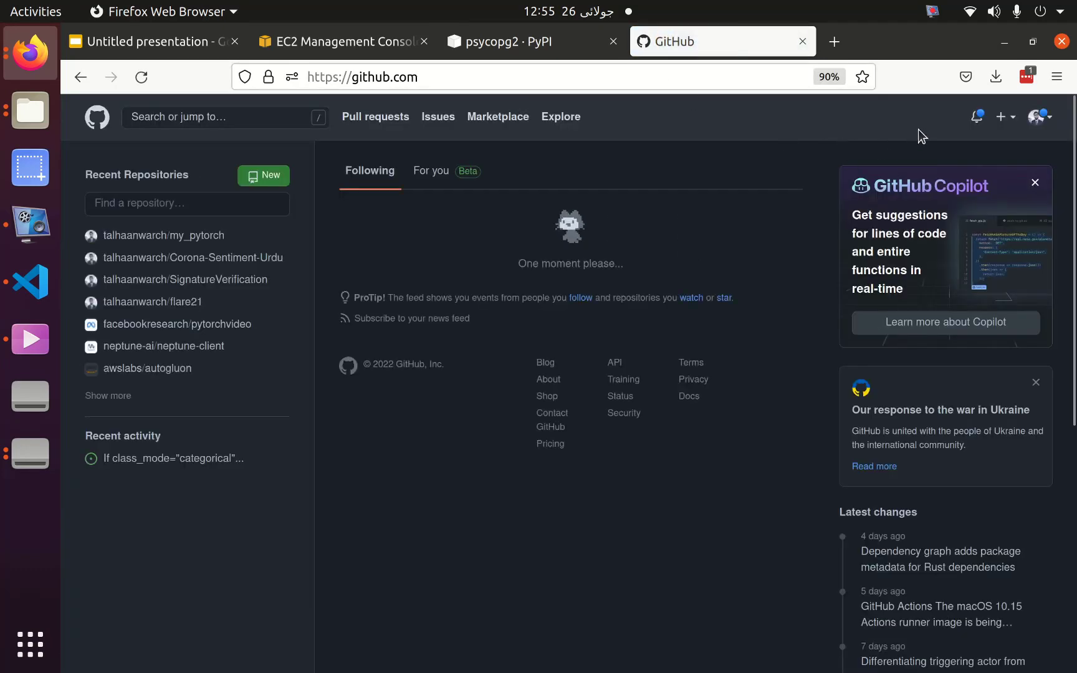
click(1001, 118)
click(934, 144)
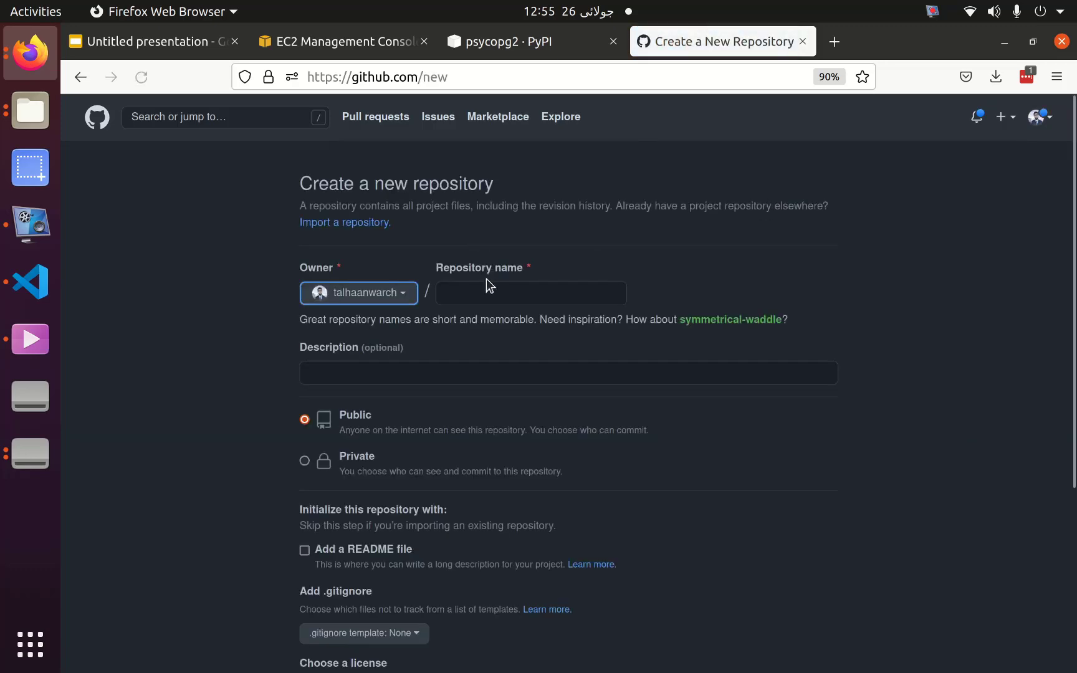
click(486, 286)
text(dja)
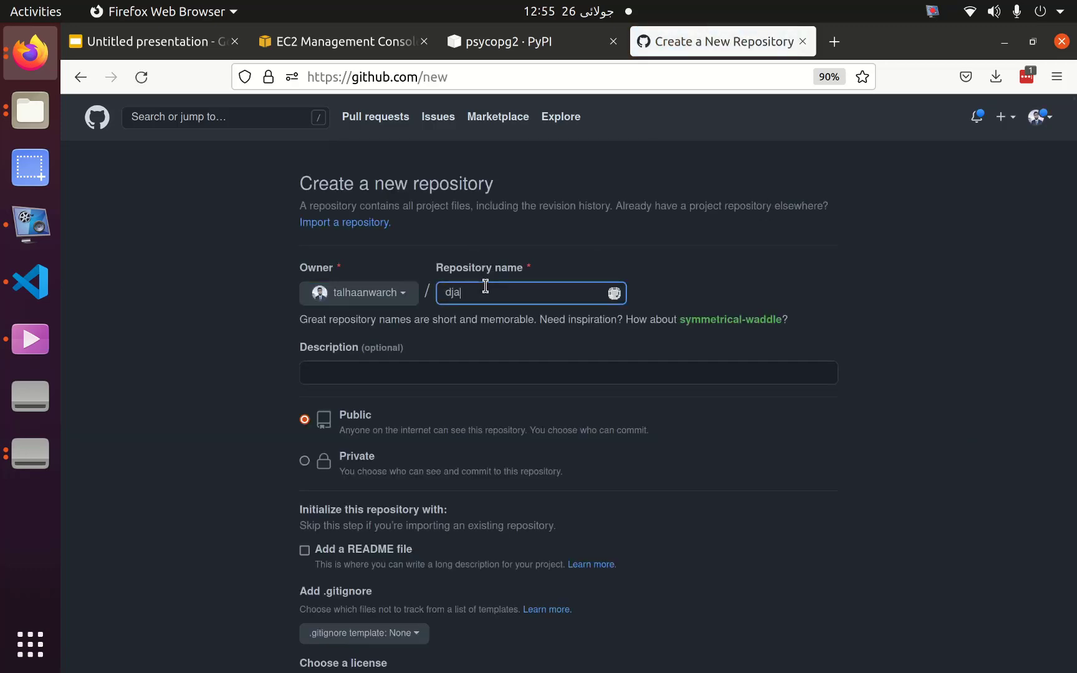
text(ngo-aws-)
text(deplo)
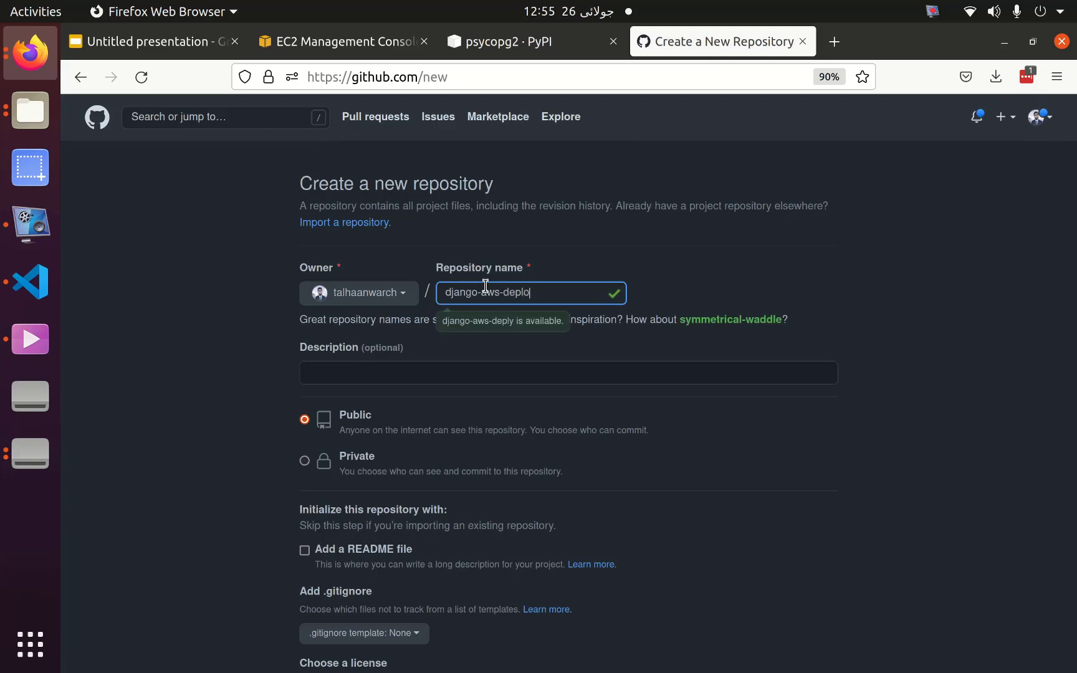
text(yment)
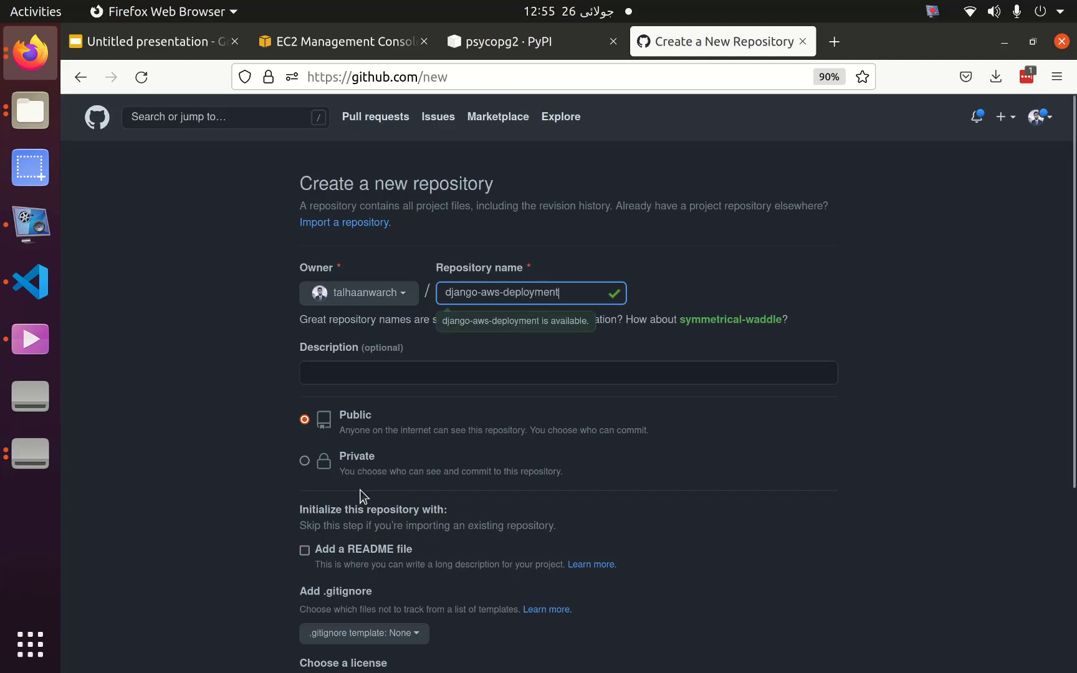
click(304, 551)
scroll(366, 557, down, 4)
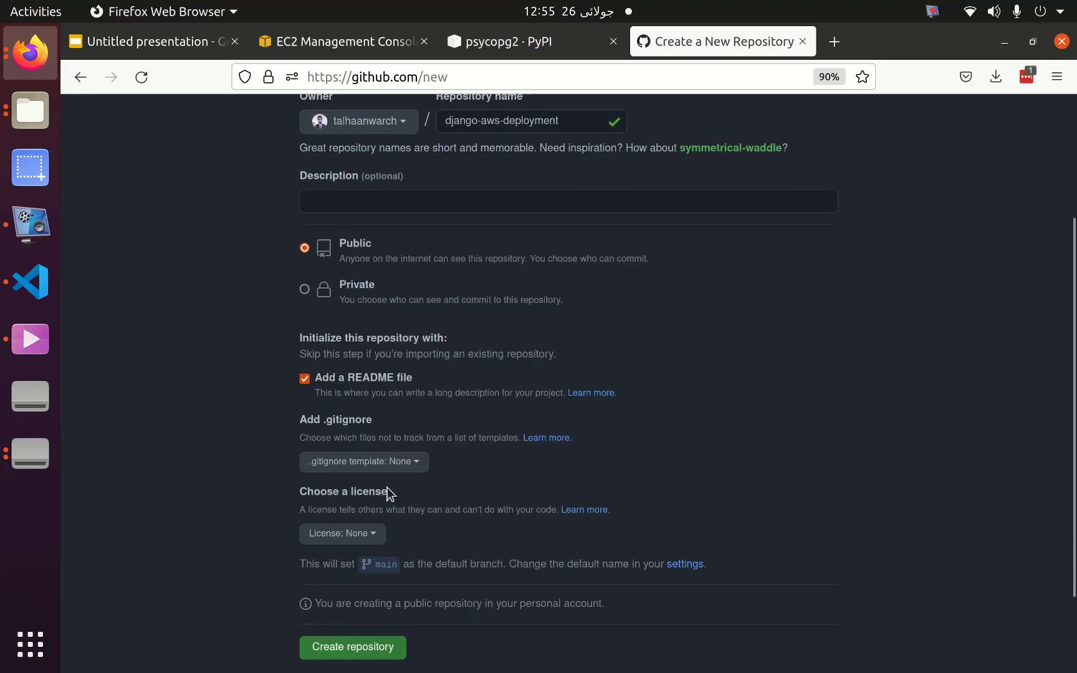
Add the Python .gitignore template, create the repository, and copy its HTTPS clone URL.
click(383, 463)
scroll(698, 548, down, 4)
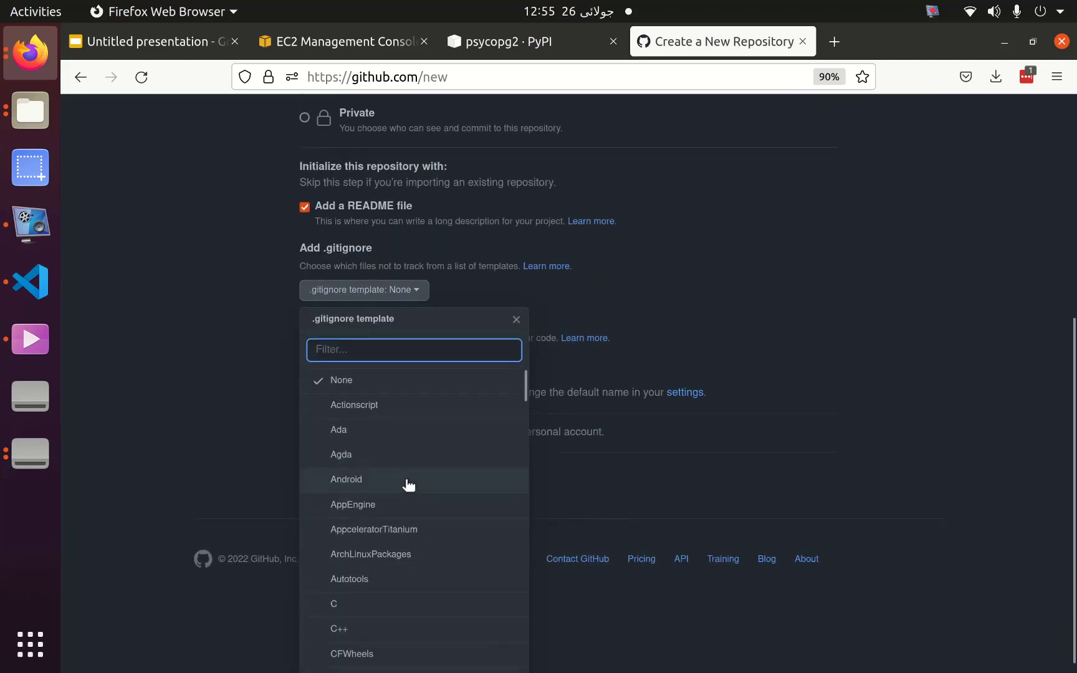
scroll(406, 488, down, 2)
text(p)
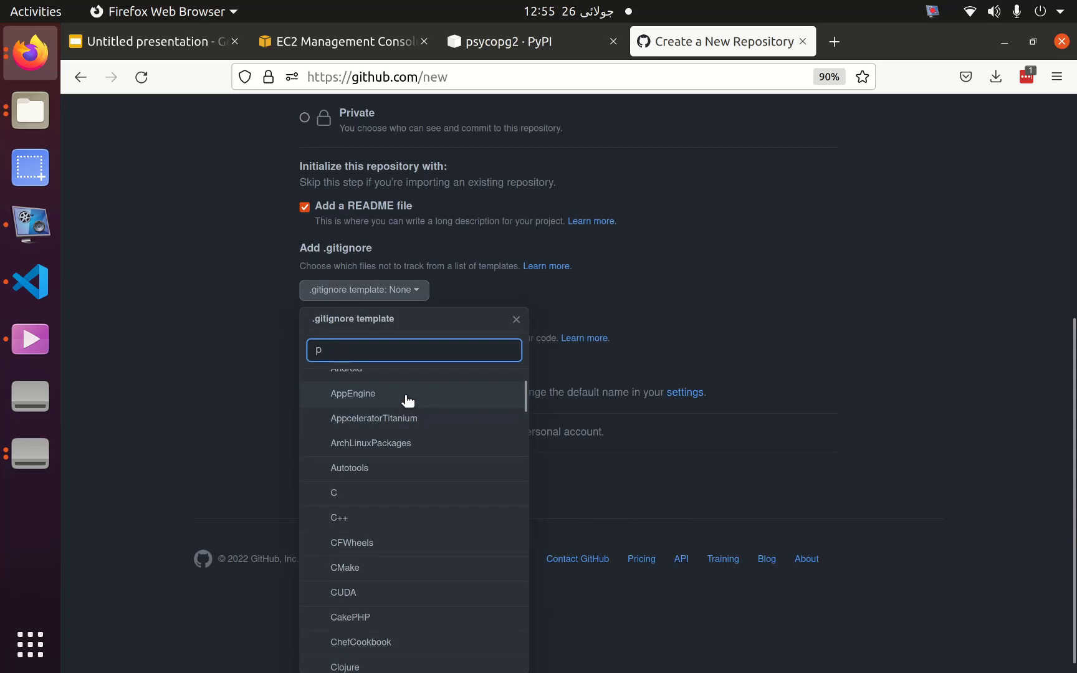
text(y)
click(362, 445)
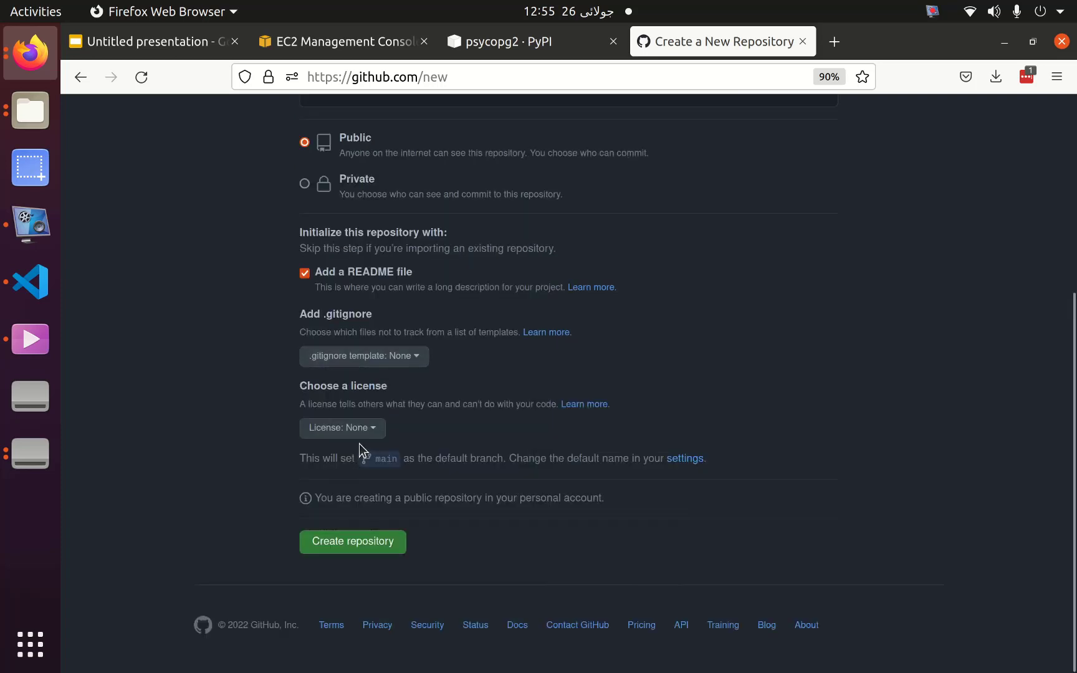
click(383, 358)
text(pyt)
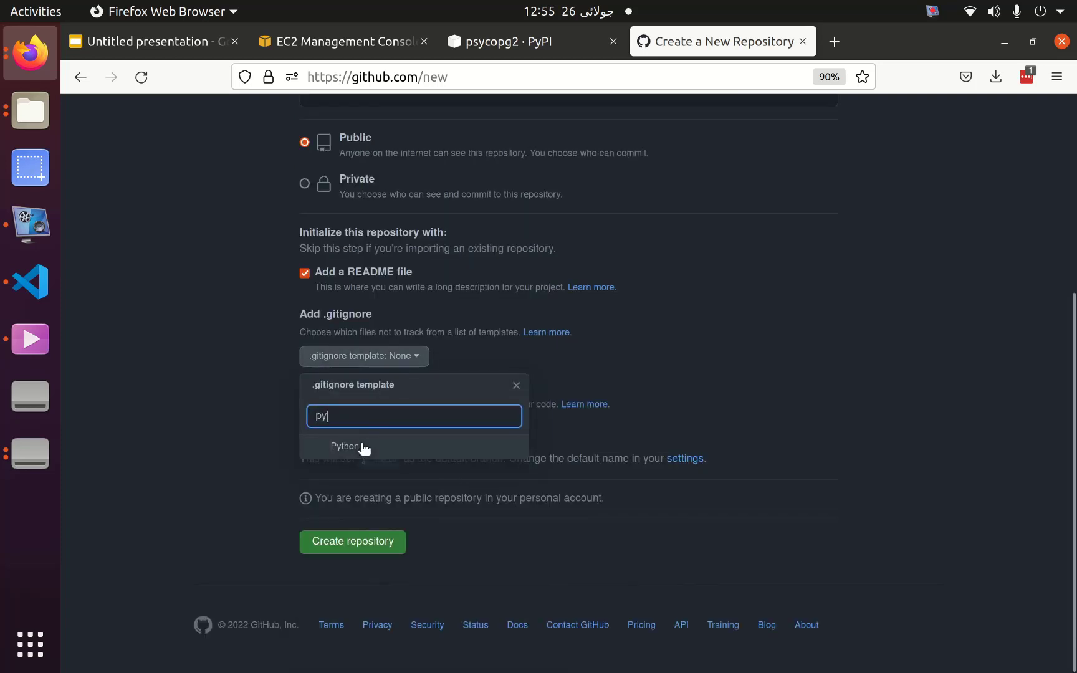
click(363, 444)
scroll(265, 354, up, 2)
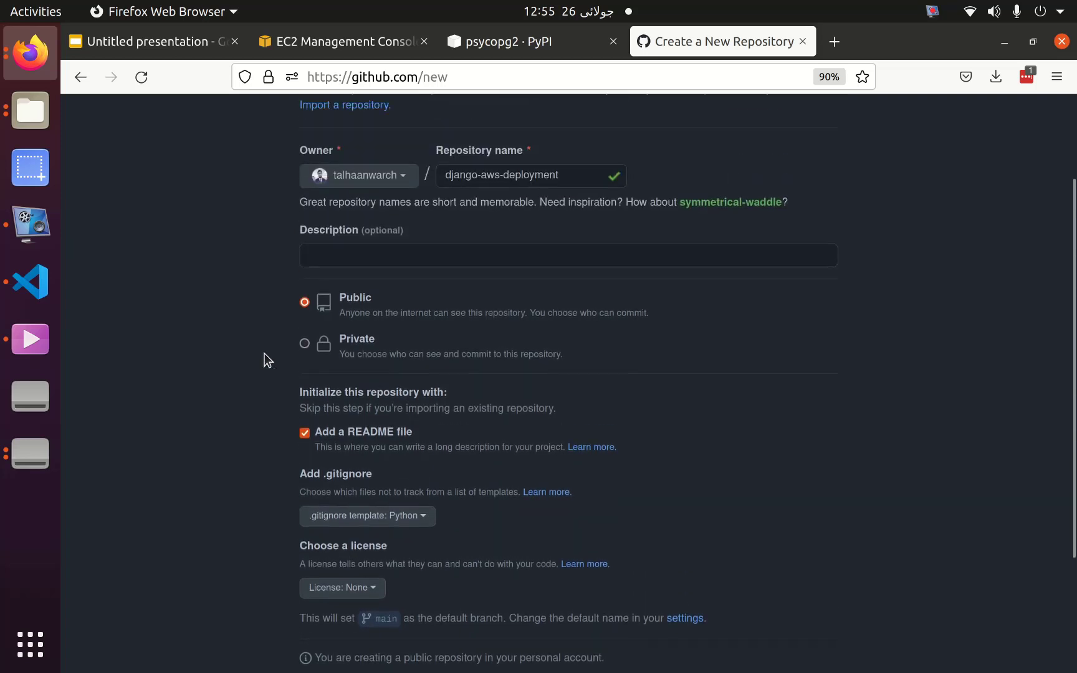
scroll(264, 354, up, 2)
scroll(264, 354, down, 5)
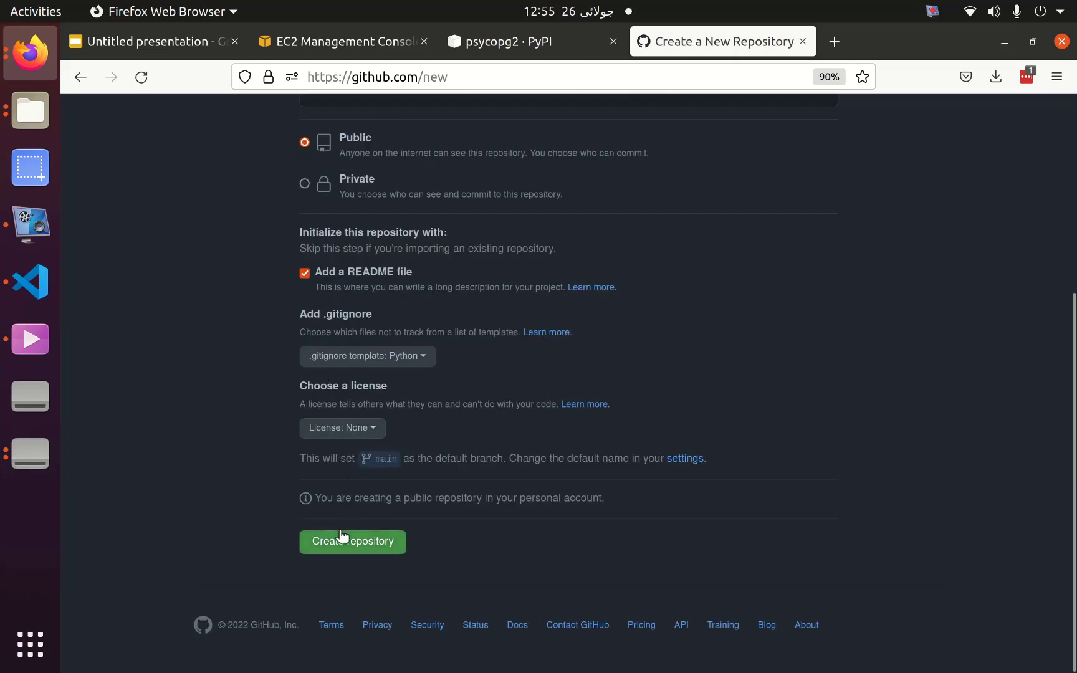
scroll(338, 530, up, 5)
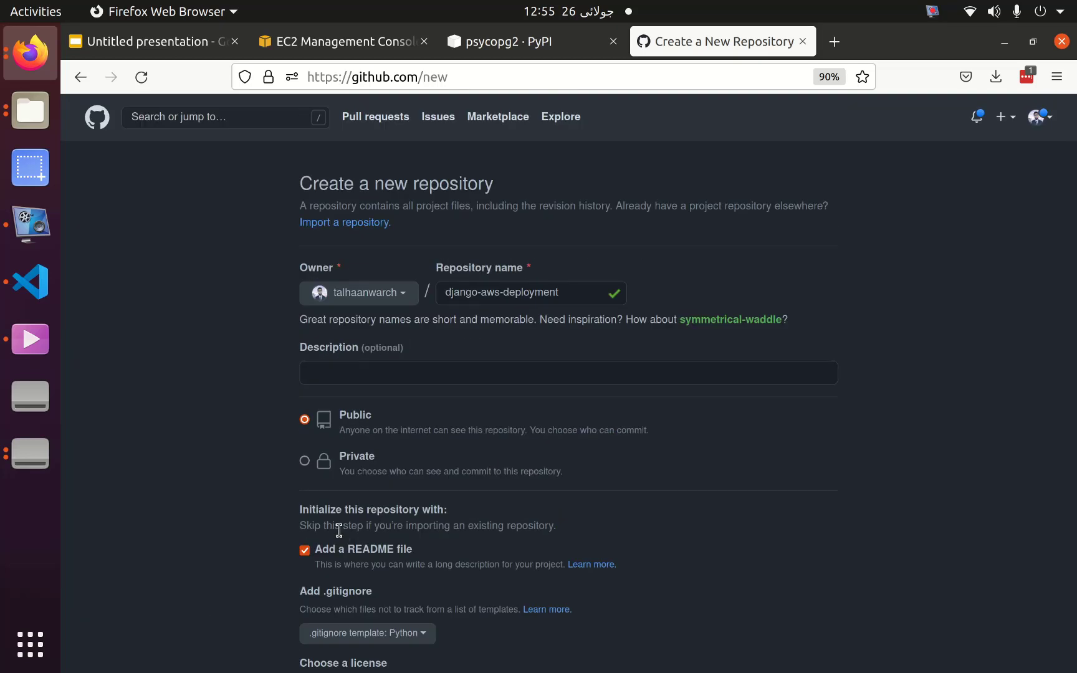
scroll(338, 530, down, 5)
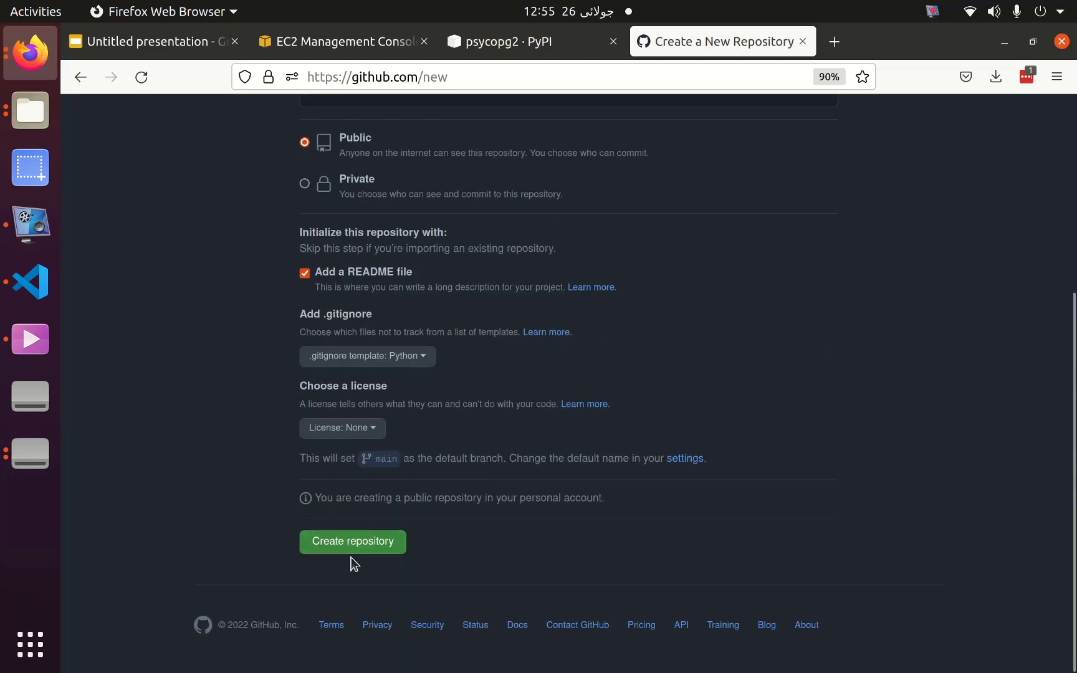
click(350, 544)
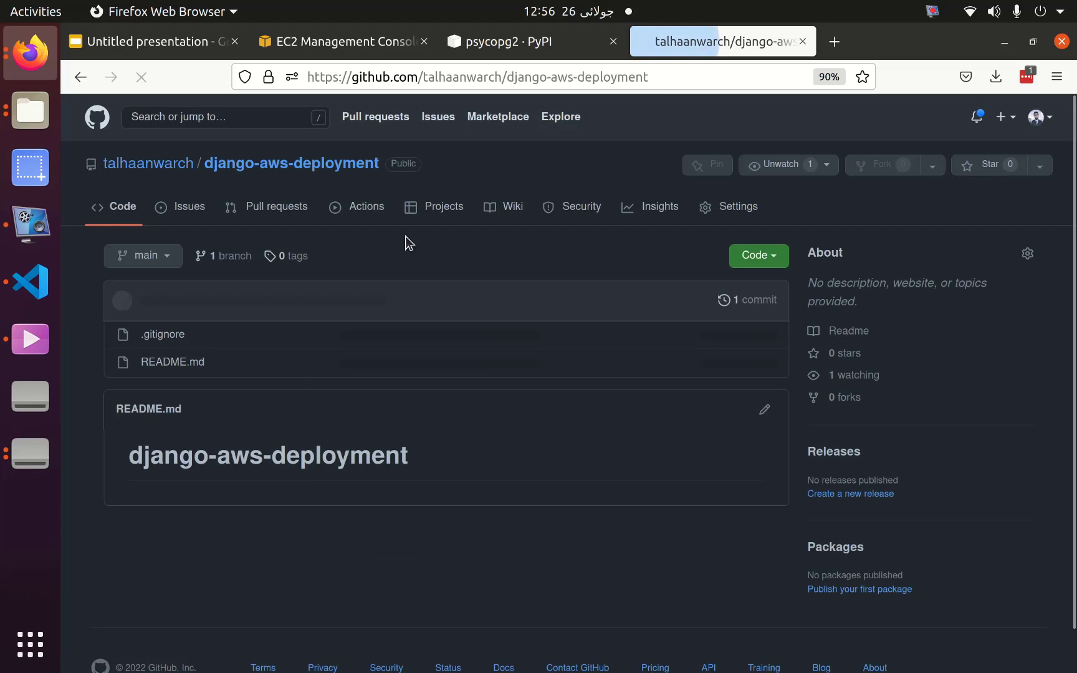
click(747, 256)
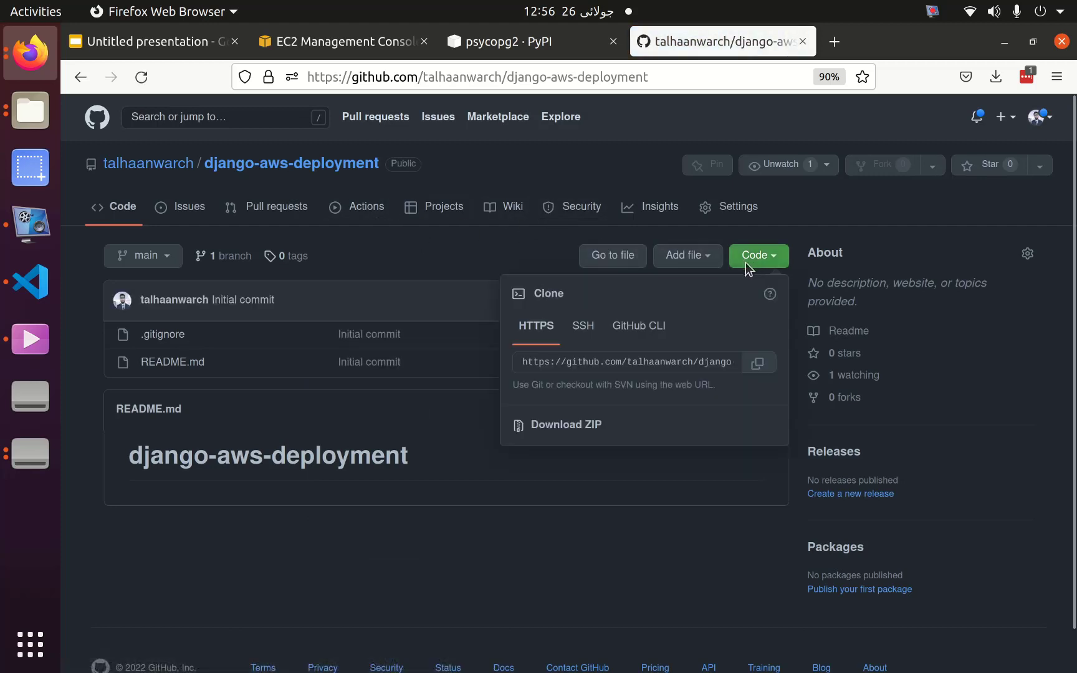
click(759, 362)
Run git clone with the pasted django-aws-deployment URL in the integrated terminal.
click(39, 303)
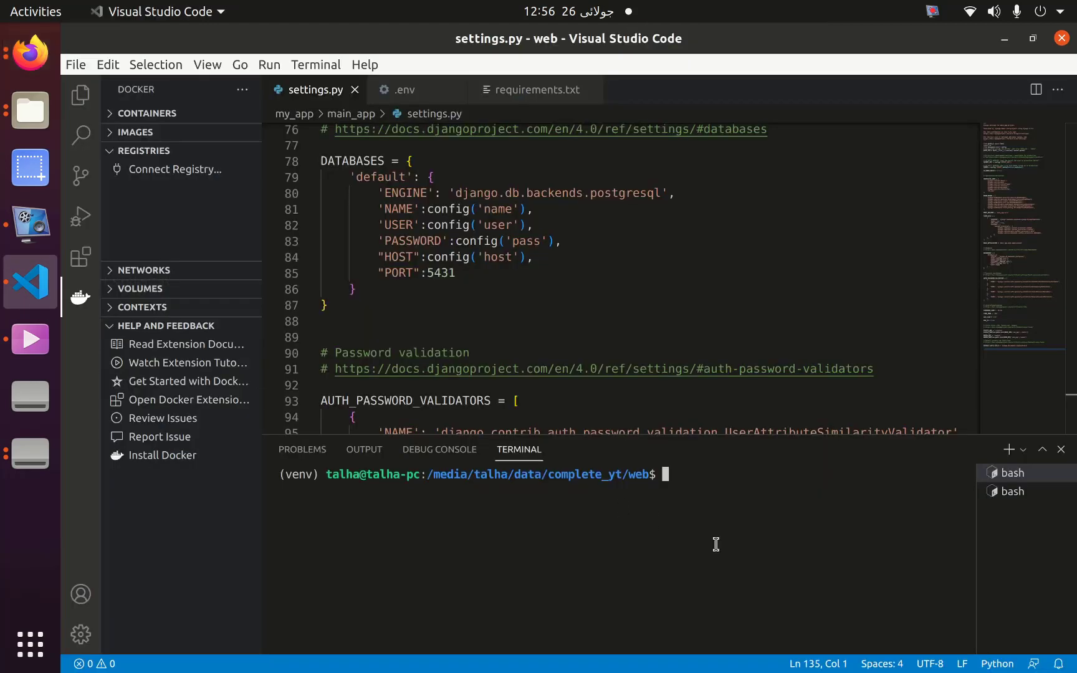
text(cd)
key(BackSpace)
key(BackSpace)
text(ls)
key(Return)
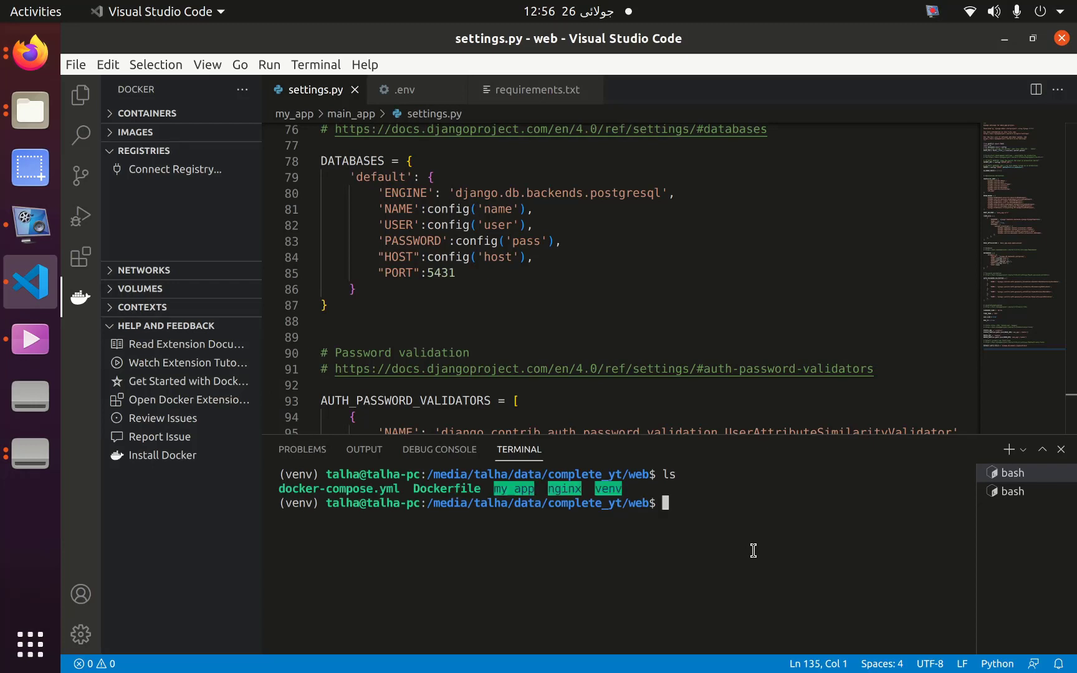
text(git clone)
right_click(753, 550)
click(783, 424)
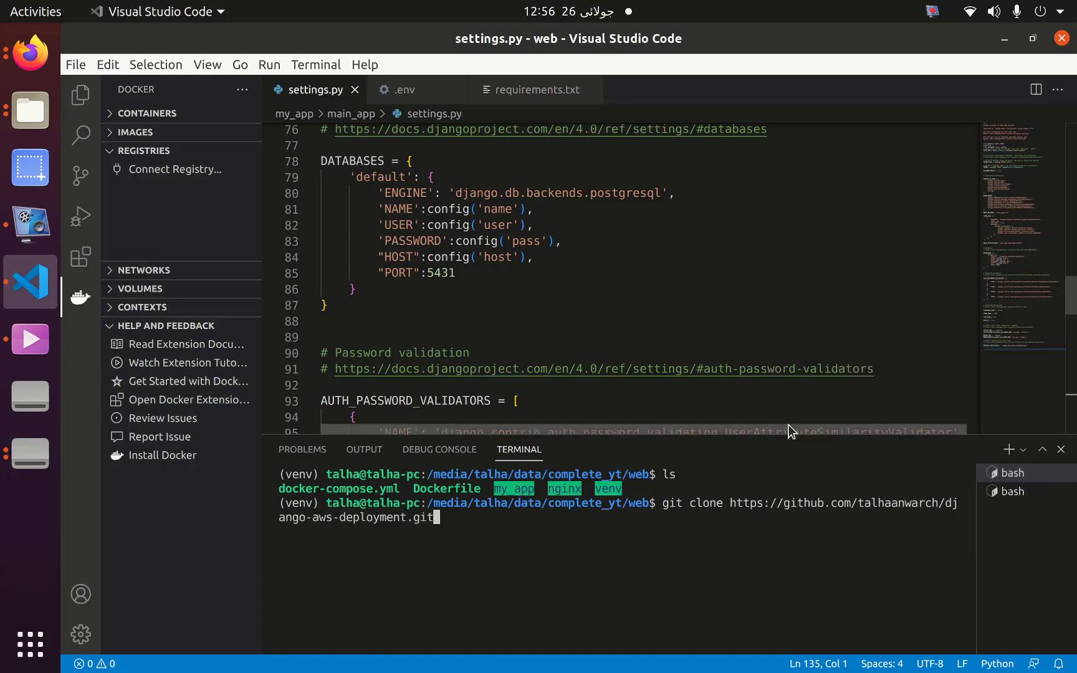
key(Return)
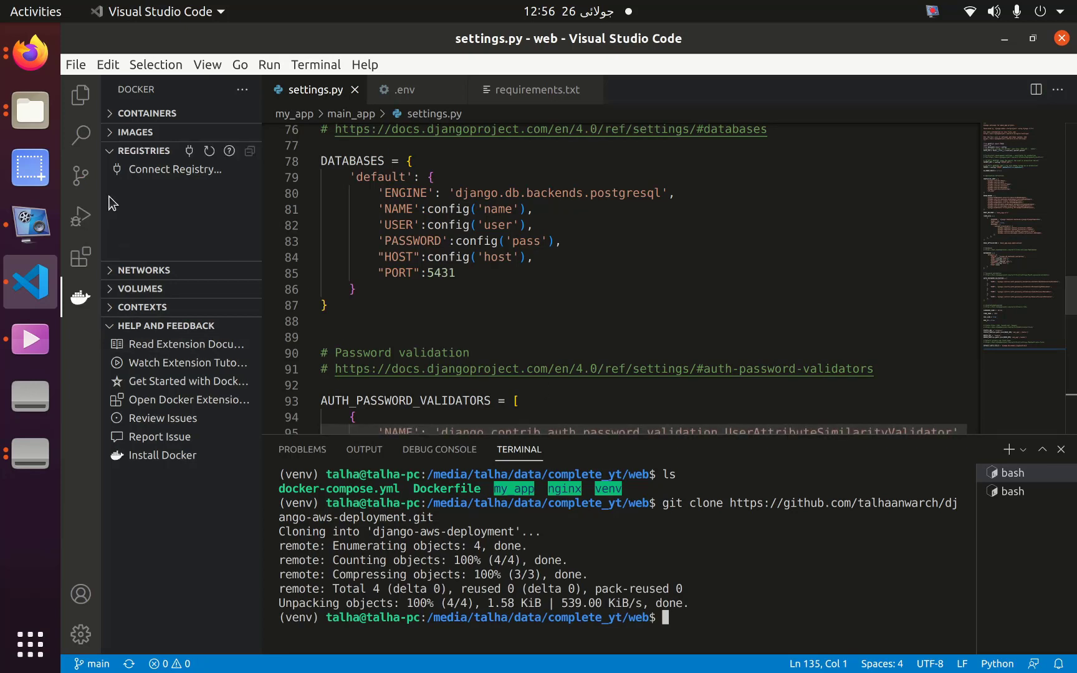
Drag docker-compose.yml, Dockerfile, my_app and nginx onto the django-aws-deployment folder in Files.
click(14, 115)
click(281, 186)
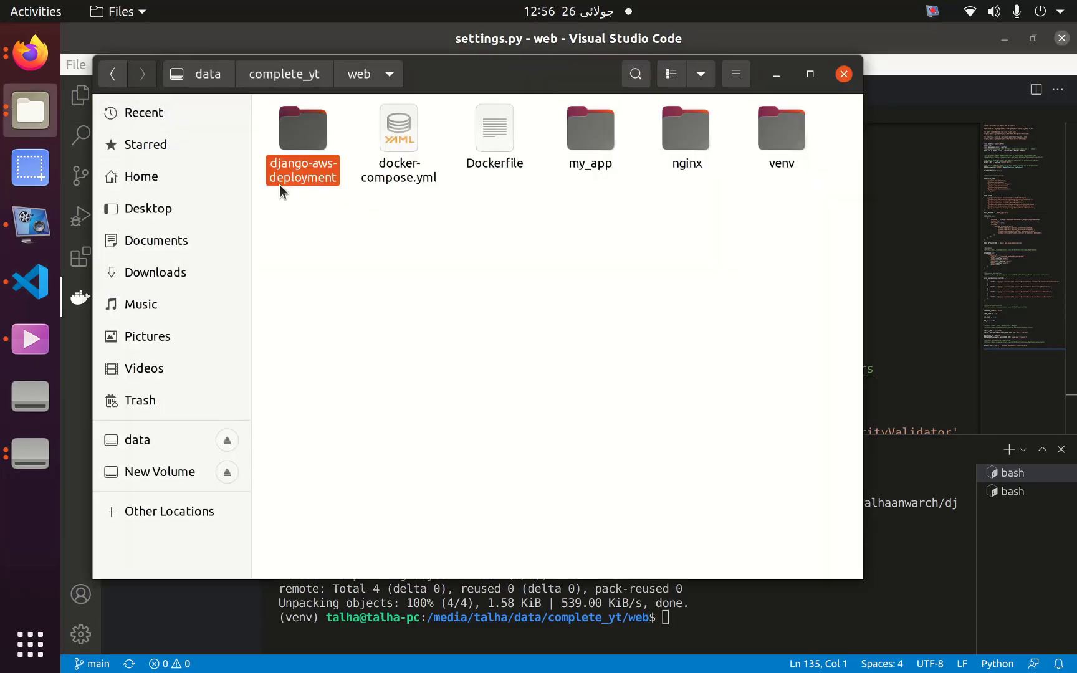
double_click(280, 190)
click(365, 73)
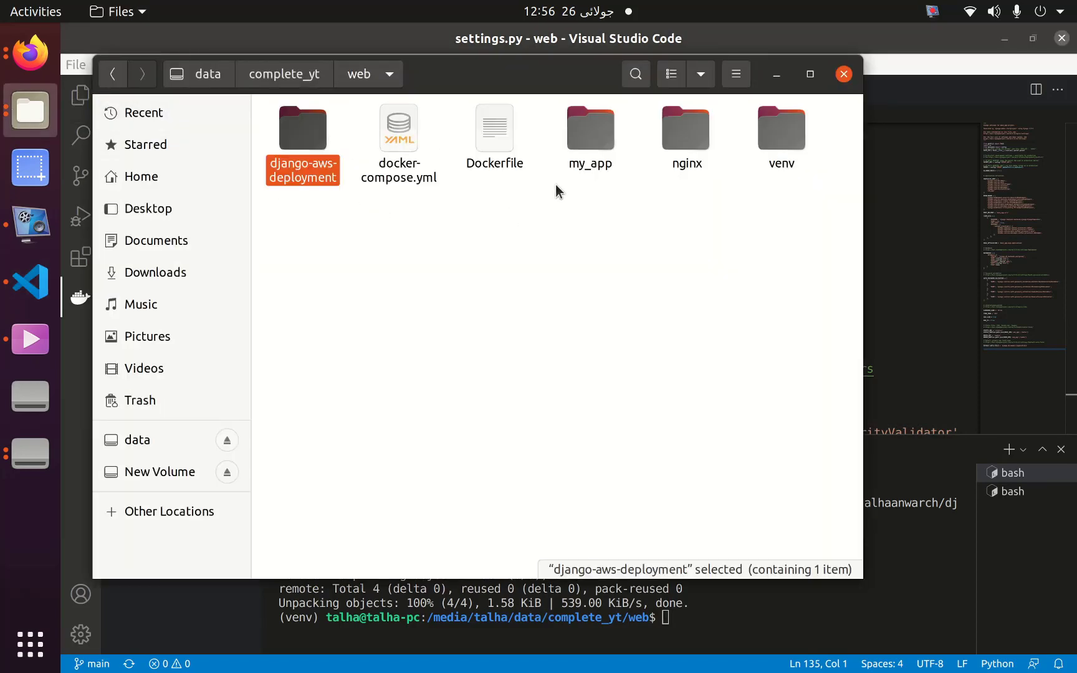
drag(387, 206, 621, 125)
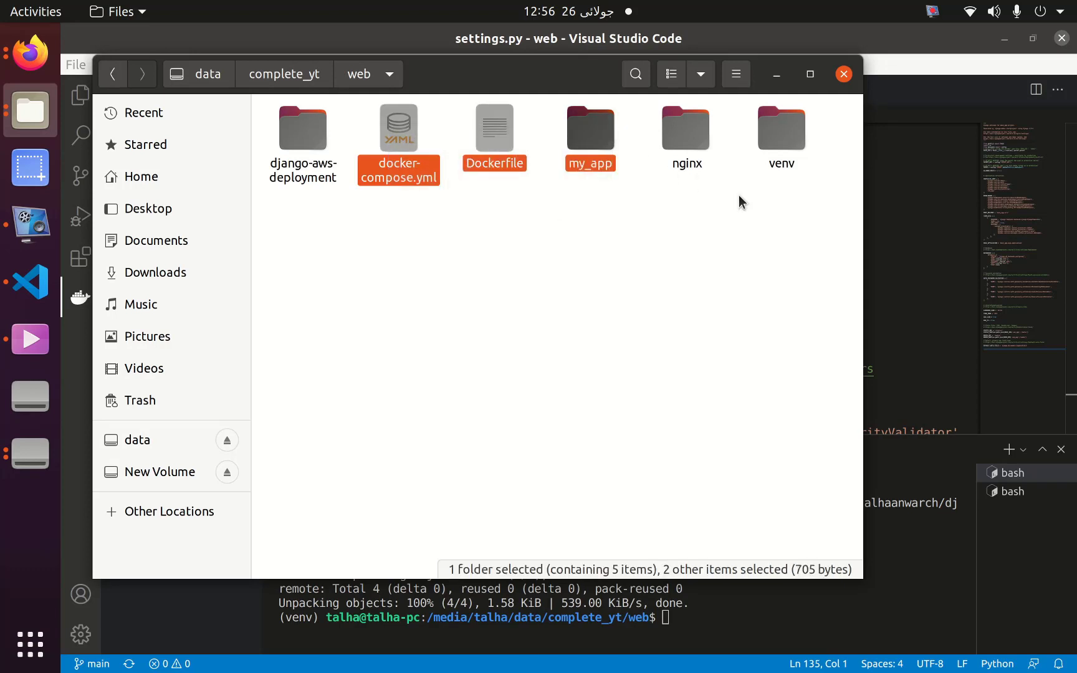
click(425, 234)
drag(420, 236, 682, 126)
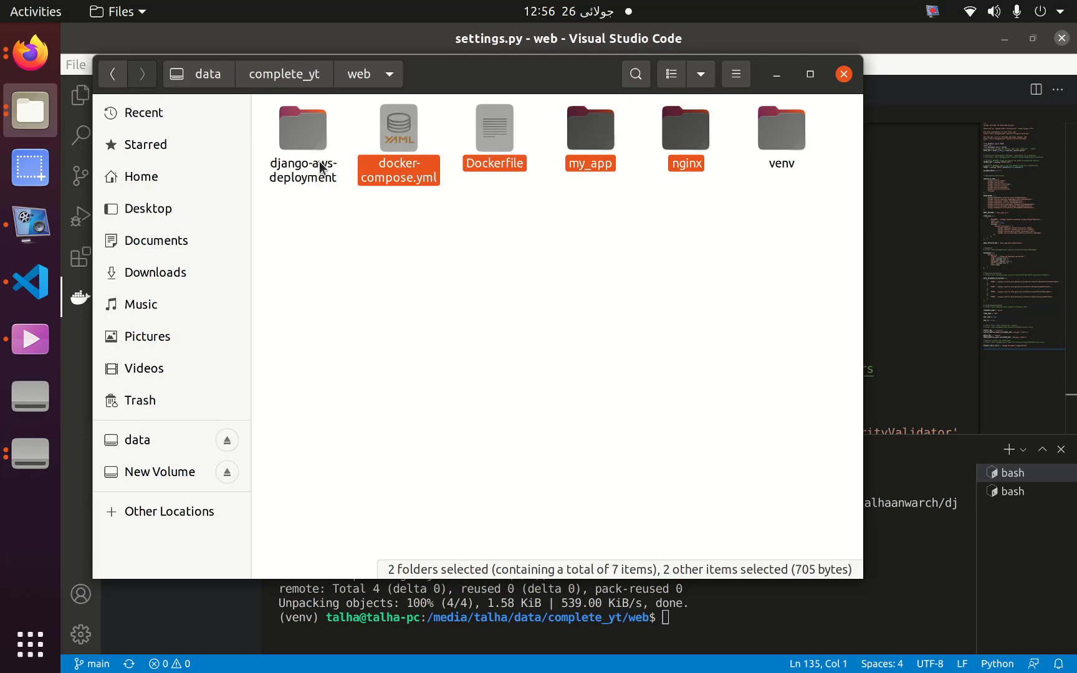
drag(385, 153, 308, 157)
Open web/django-aws-deployment as the workspace through File > Open Folder.
click(922, 515)
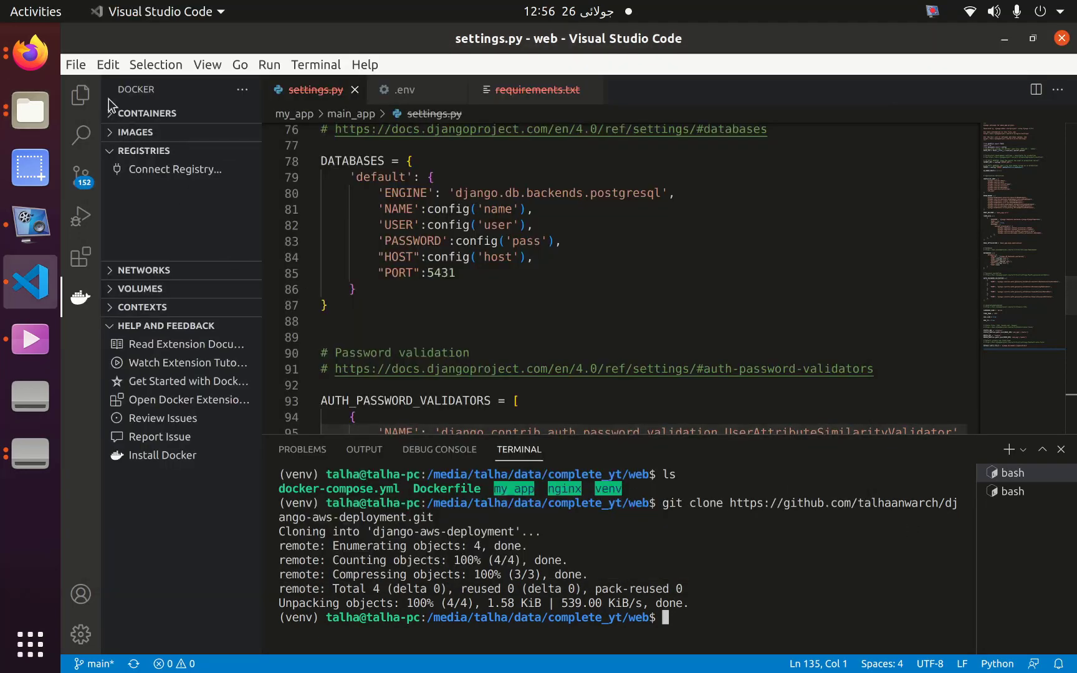
click(75, 64)
click(116, 179)
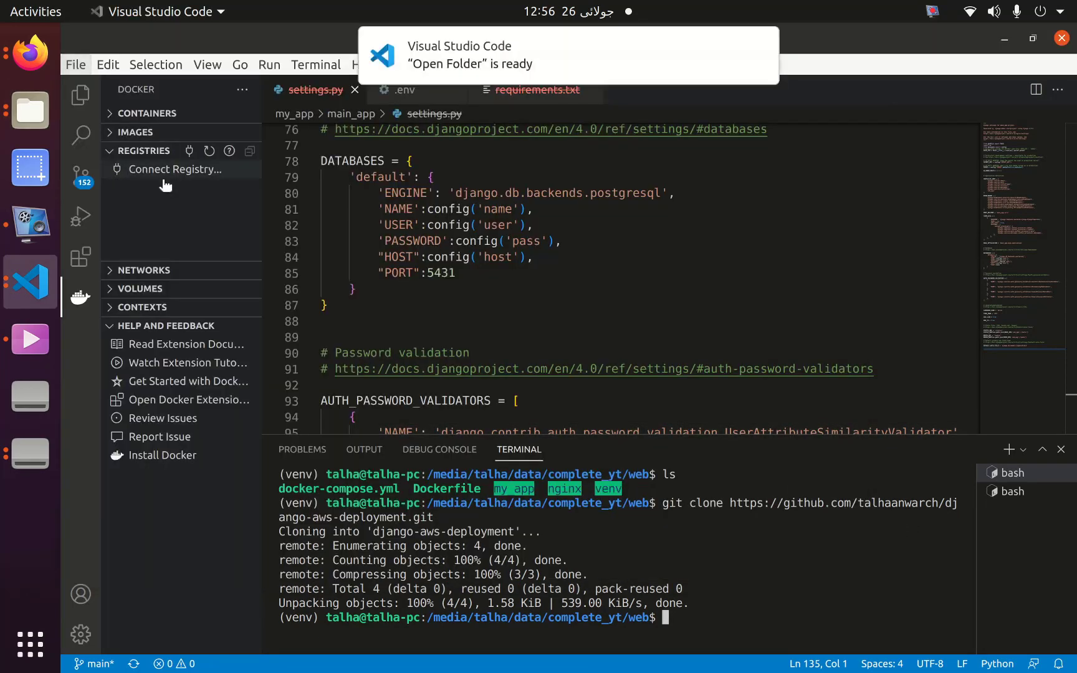
click(456, 48)
double_click(297, 188)
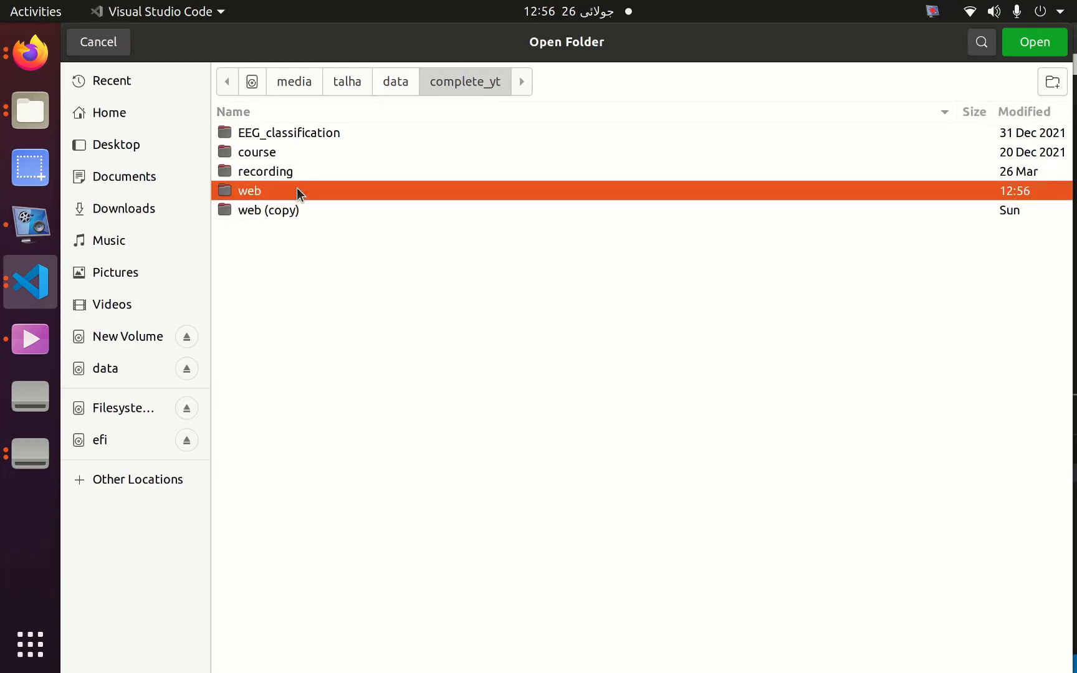
double_click(311, 141)
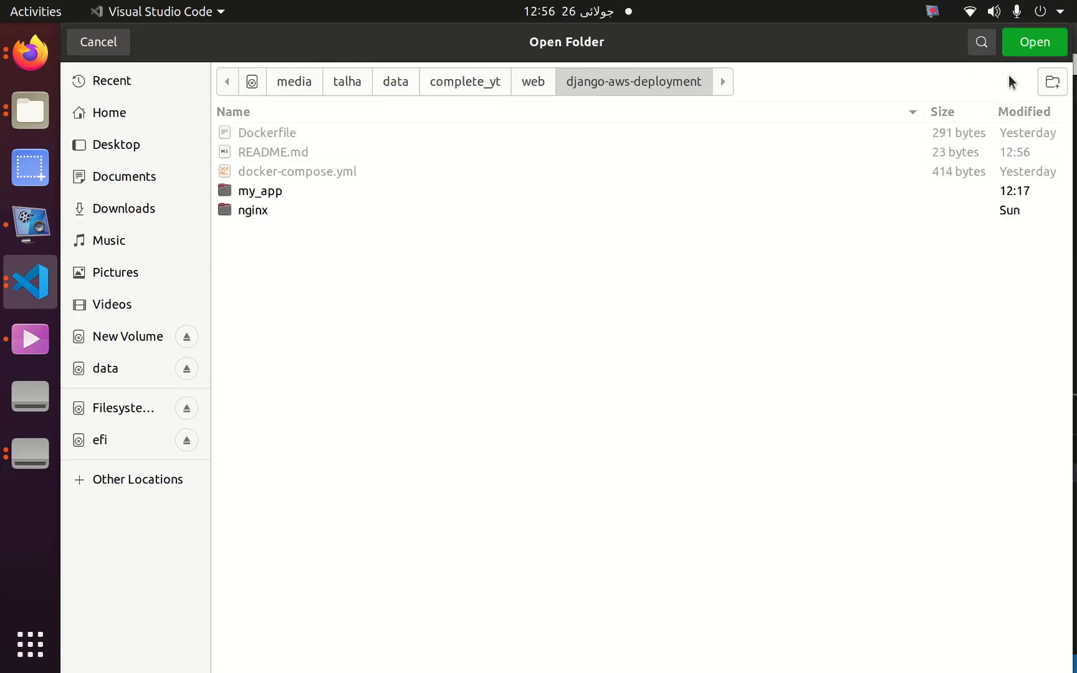
click(1034, 42)
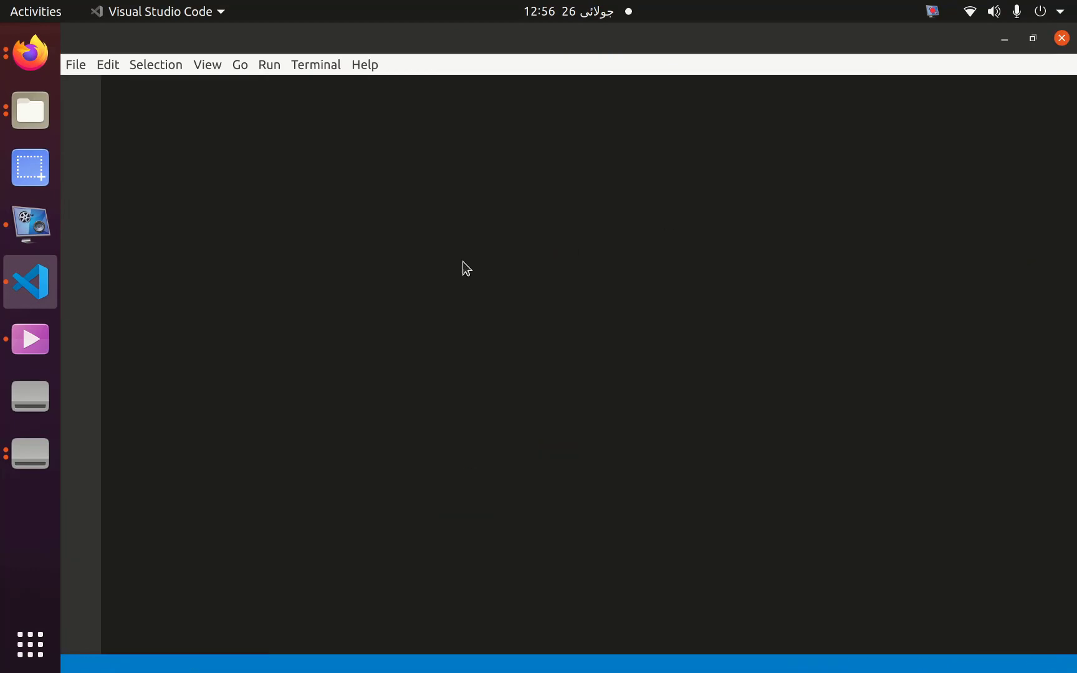
In a new terminal, list hidden files, then run mv ../.env . into the project.
click(315, 64)
click(303, 92)
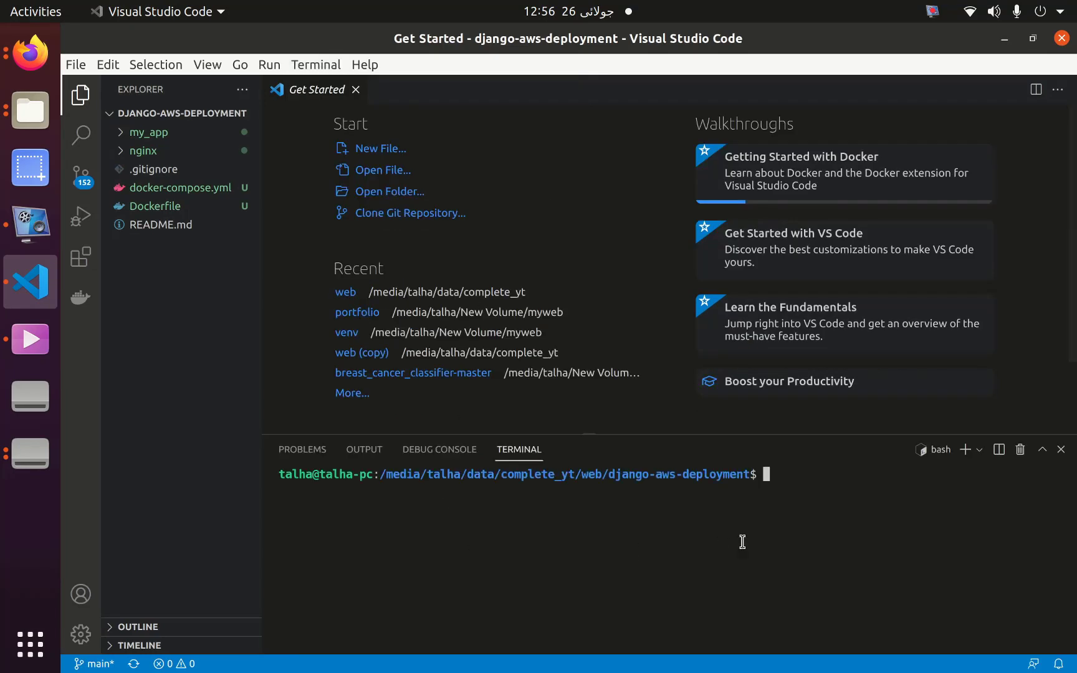
text(ls -)
text(a)
key(Return)
text(c)
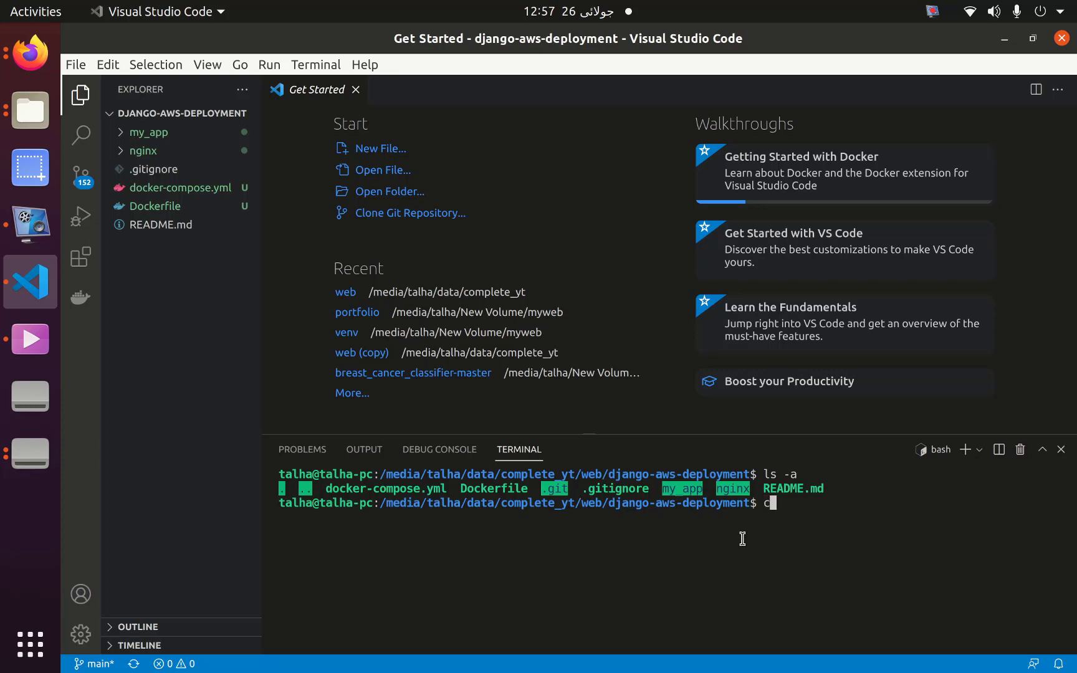
text(ls -)
text(l)
key(BackSpace)
text(a ..)
text(/)
key(Return)
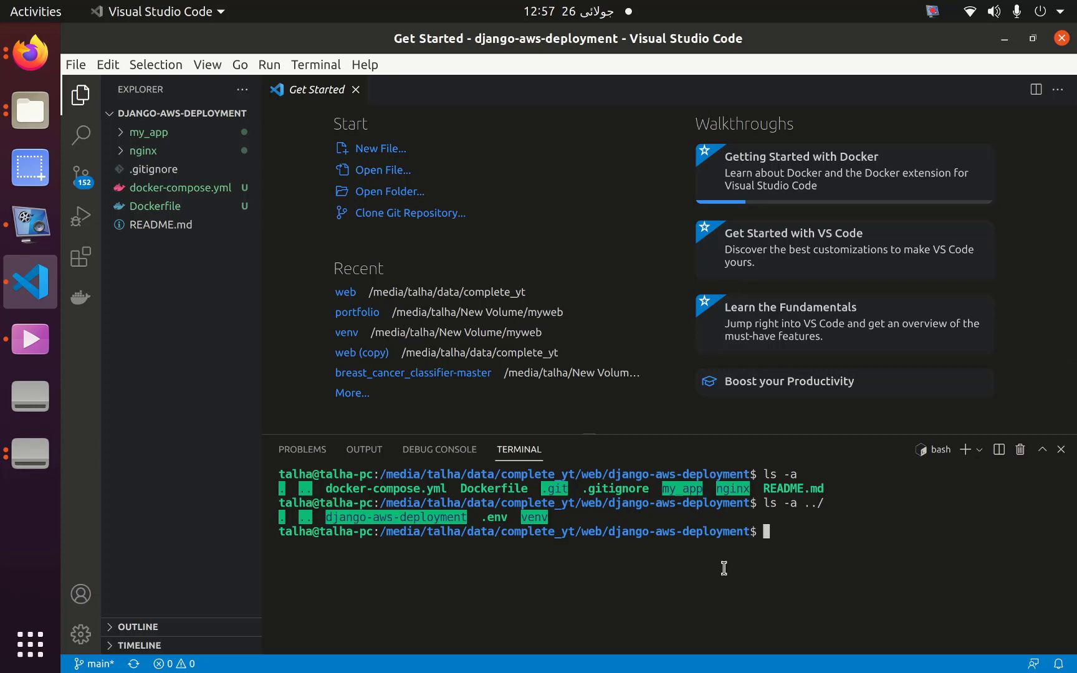
text(mv )
text(../)
text(e)
key(BackSpace)
text(e)
key(Tab)
text(.)
key(Return)
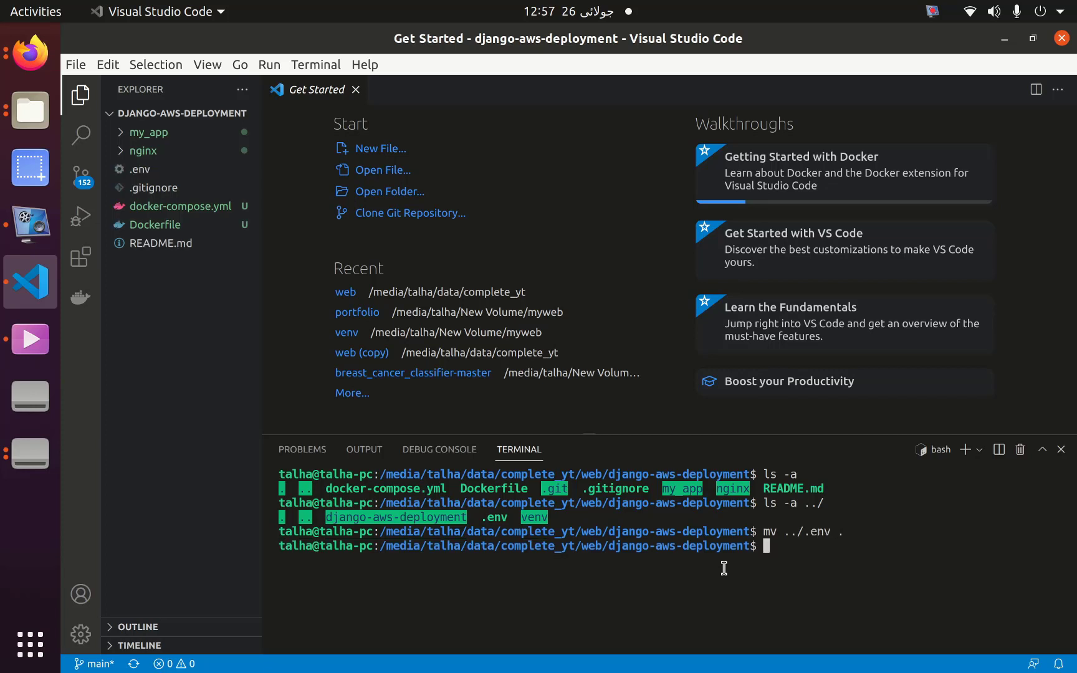
Review the moved .env file, close it, and clear the terminal.
click(135, 170)
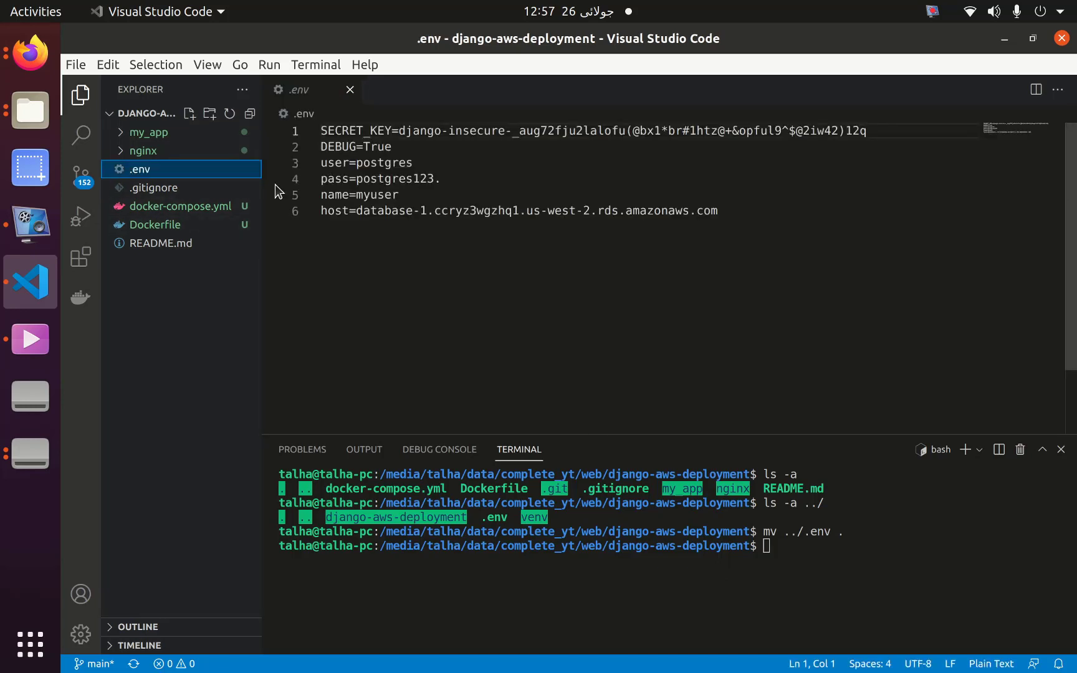
click(350, 90)
click(827, 577)
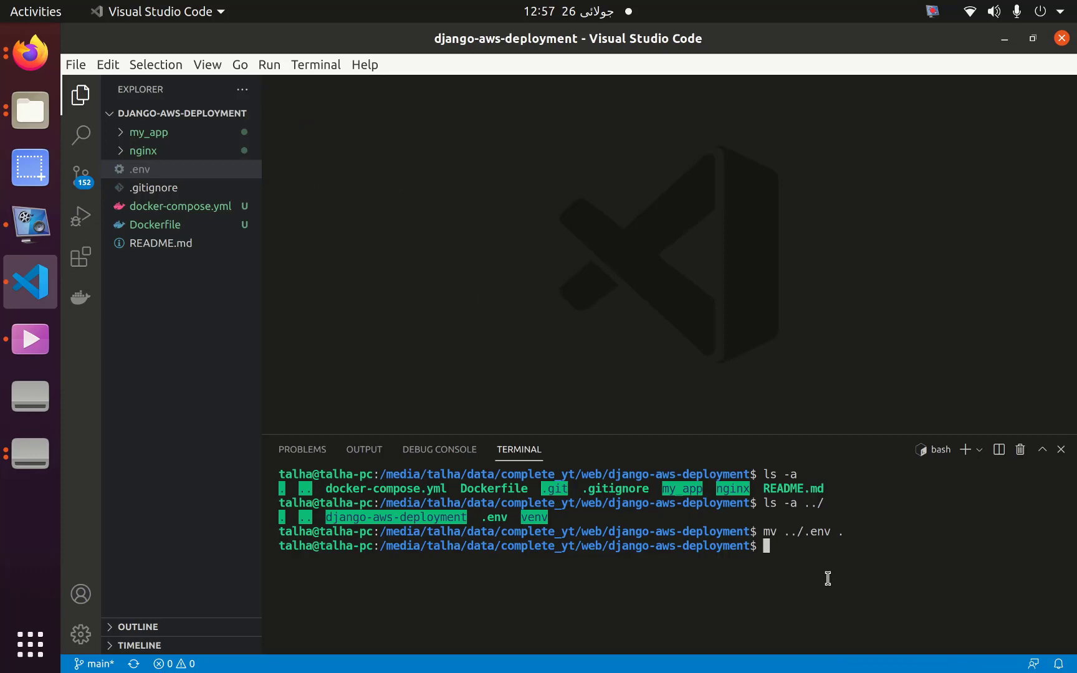
text(clear)
key(Return)
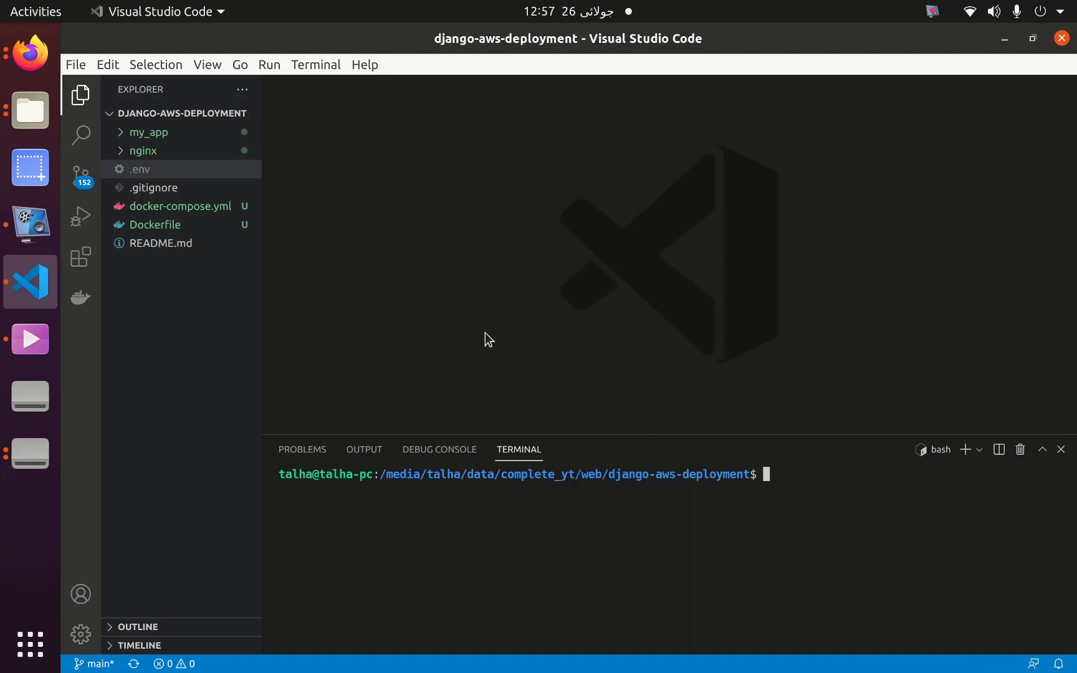
mouse_move(168, 224)
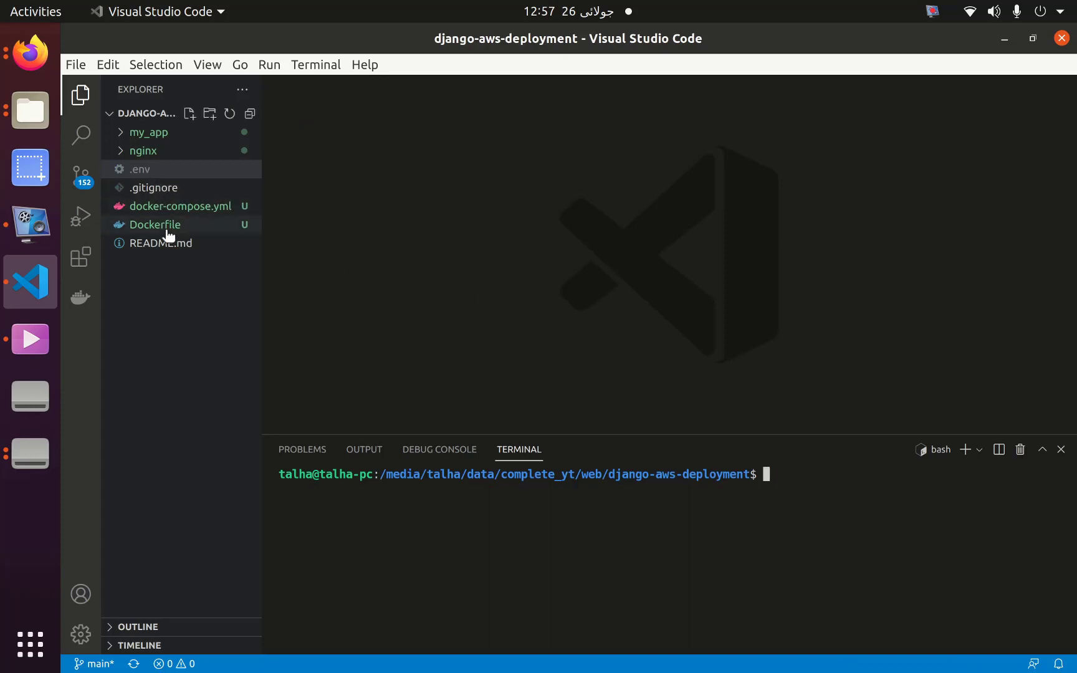
Open .gitignore and highlight the .env entry on line 105.
click(166, 193)
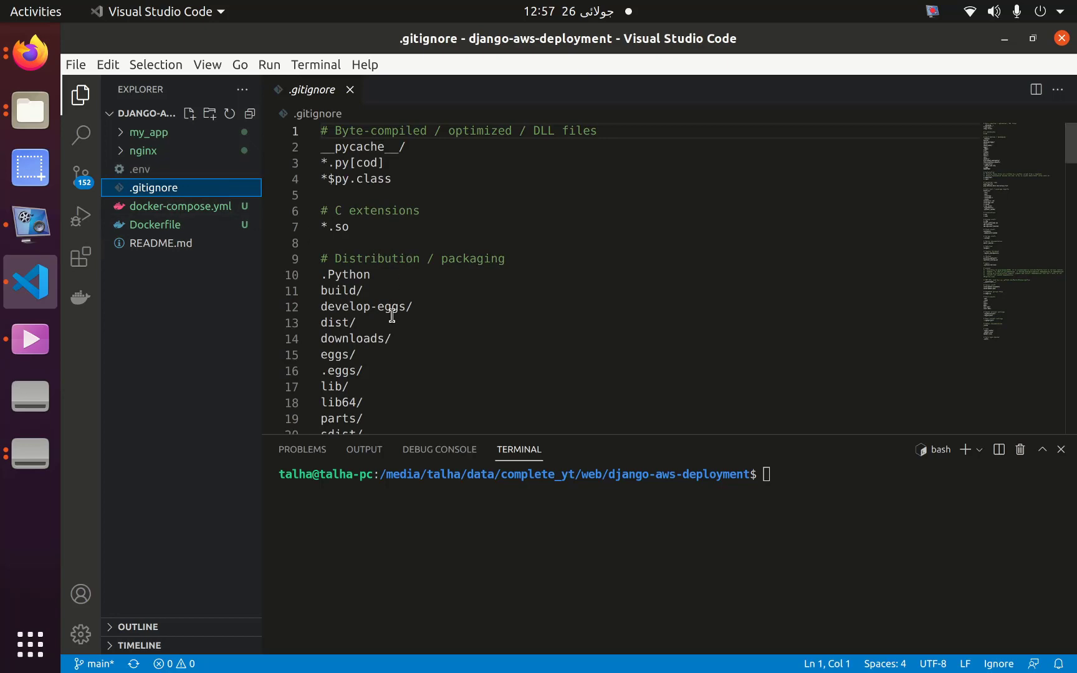
scroll(392, 324, down, 2)
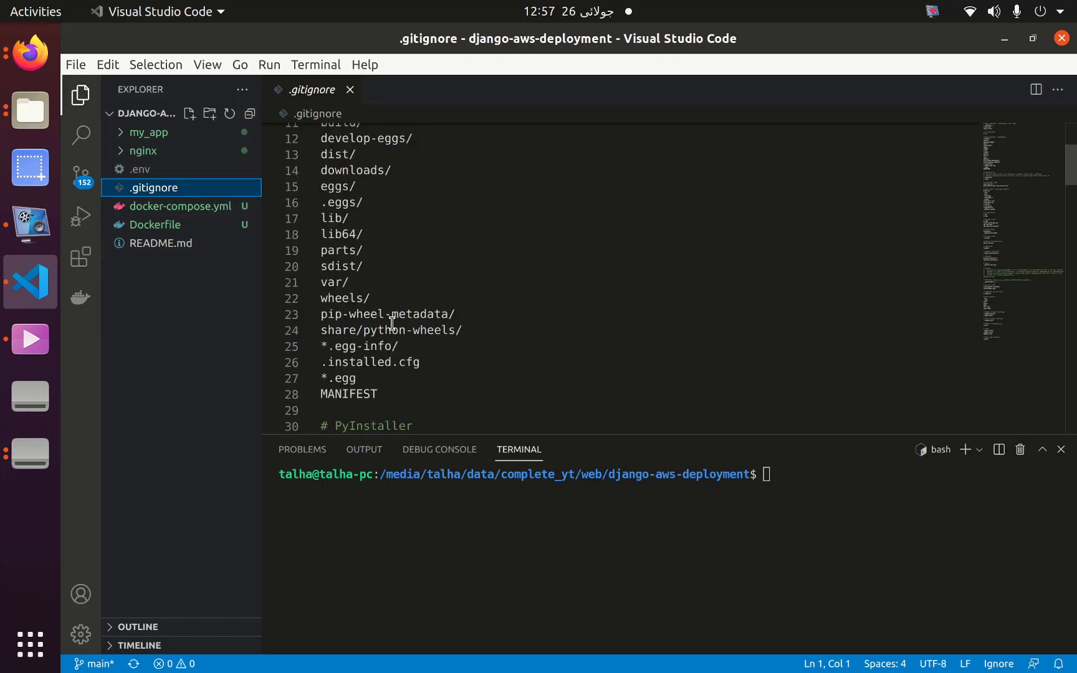
scroll(392, 322, down, 2)
scroll(390, 322, down, 3)
scroll(392, 322, down, 4)
scroll(391, 323, down, 3)
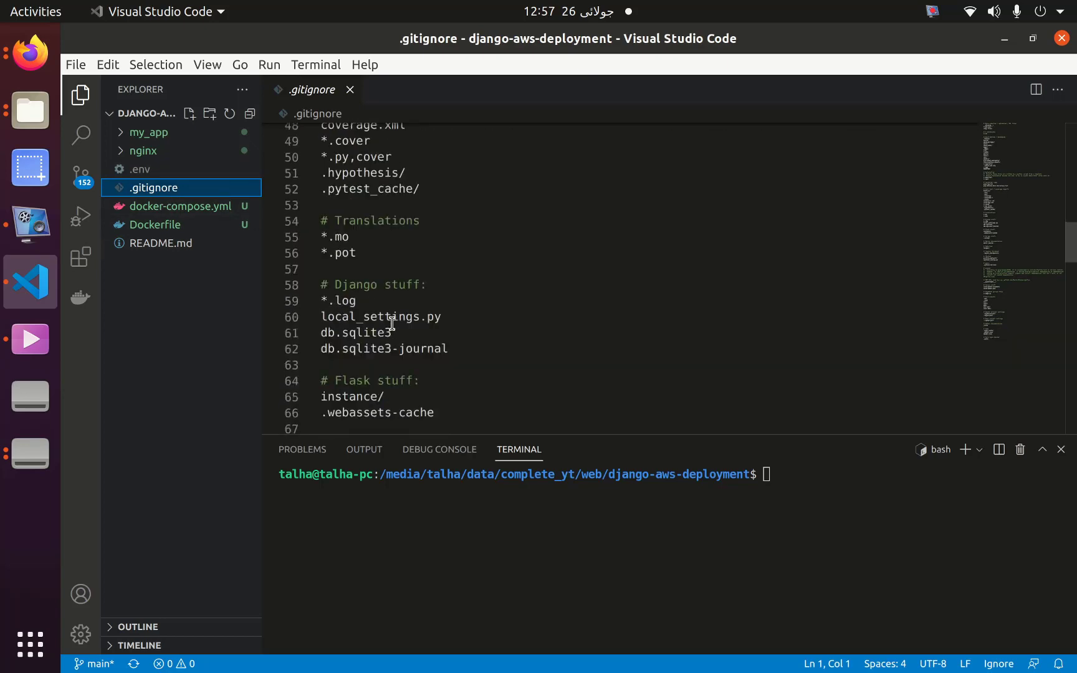
scroll(391, 322, down, 4)
scroll(392, 323, down, 7)
scroll(391, 322, down, 7)
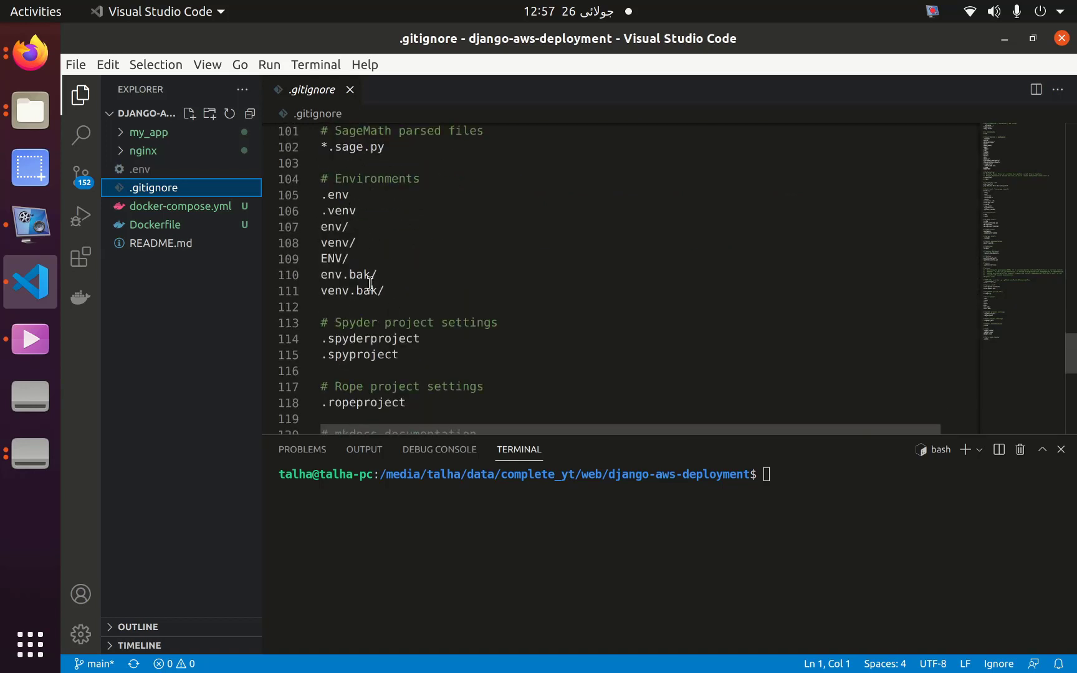
drag(341, 226, 318, 233)
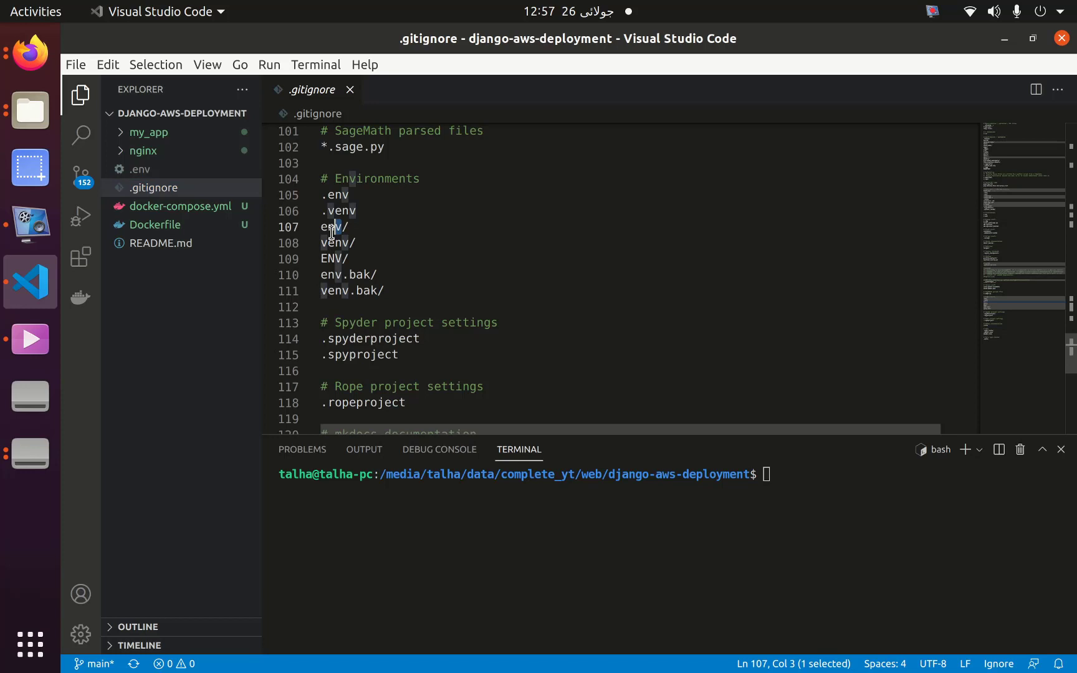
drag(345, 196, 321, 198)
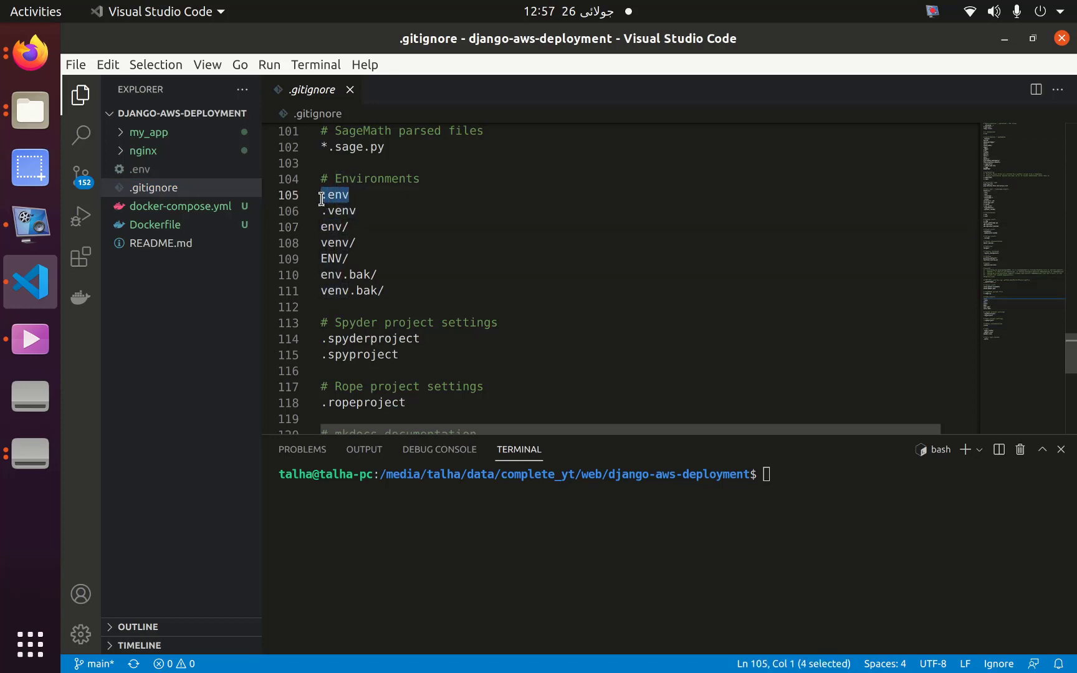
Stage all files, commit them as 'first commit', push to origin main, and clear the terminal.
click(802, 495)
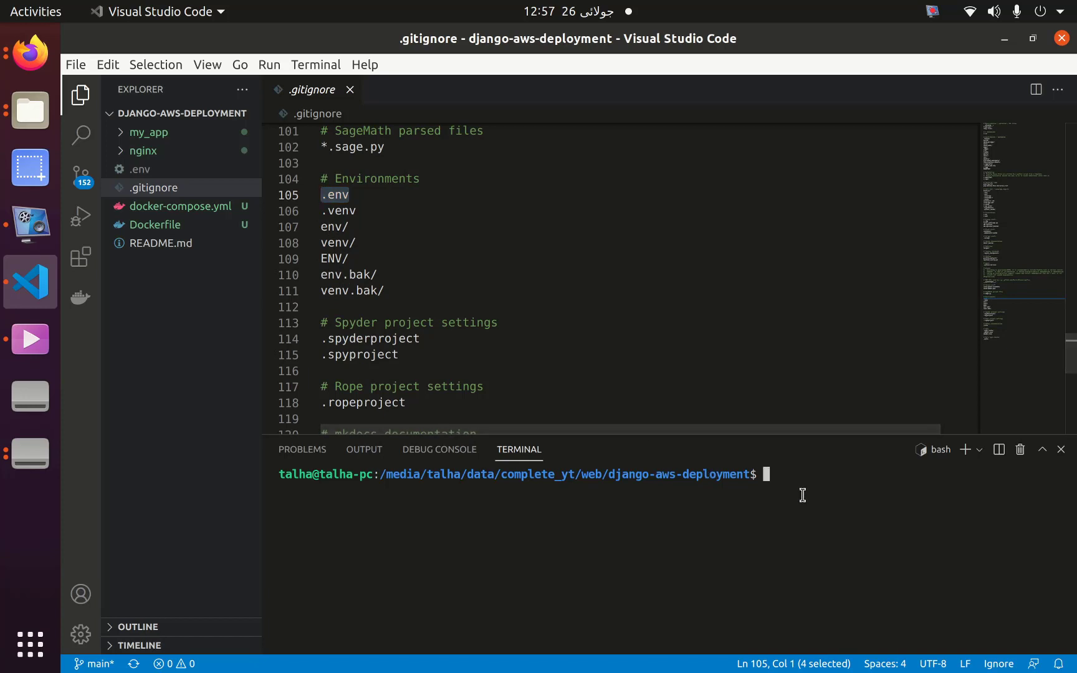
text(git a)
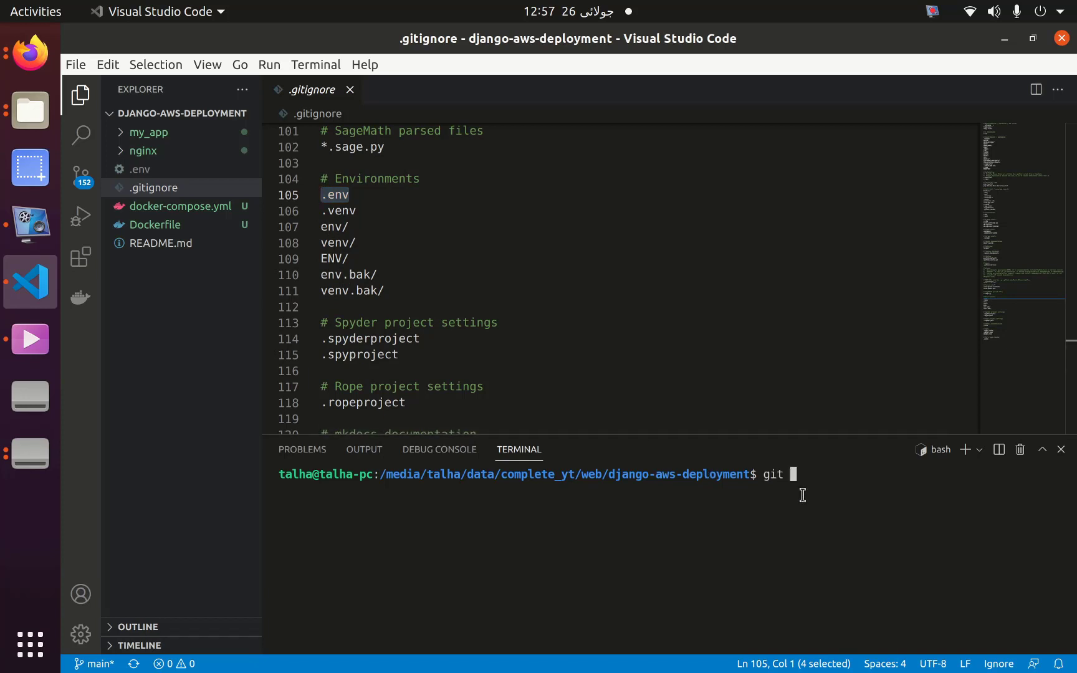
text(dd .)
key(Return)
text(gi)
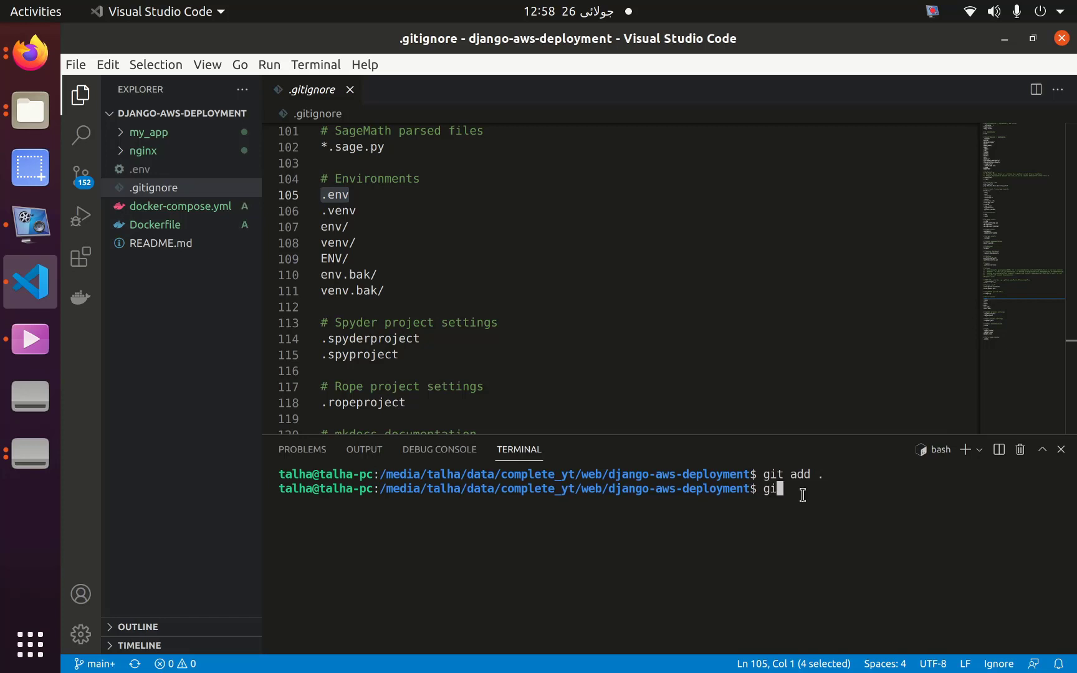
text(t comm)
key(BackSpace)
key(BackSpace)
key(BackSpace)
text("first co)
text(mmit")
key(Return)
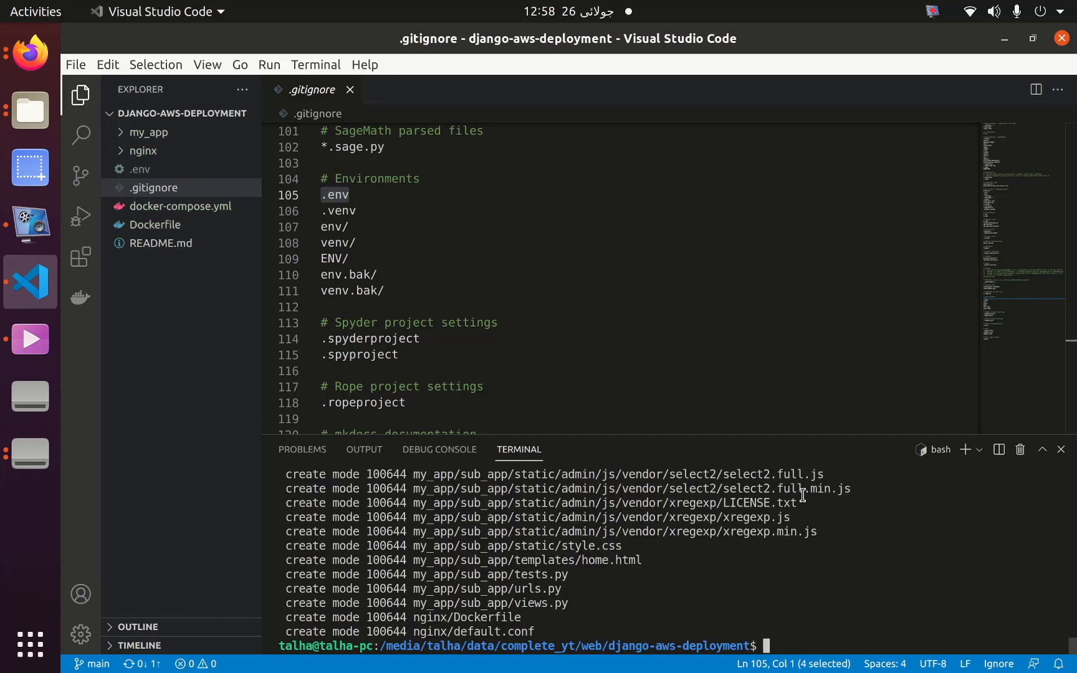
text(g)
text(it p)
text(ush)
text( -u p)
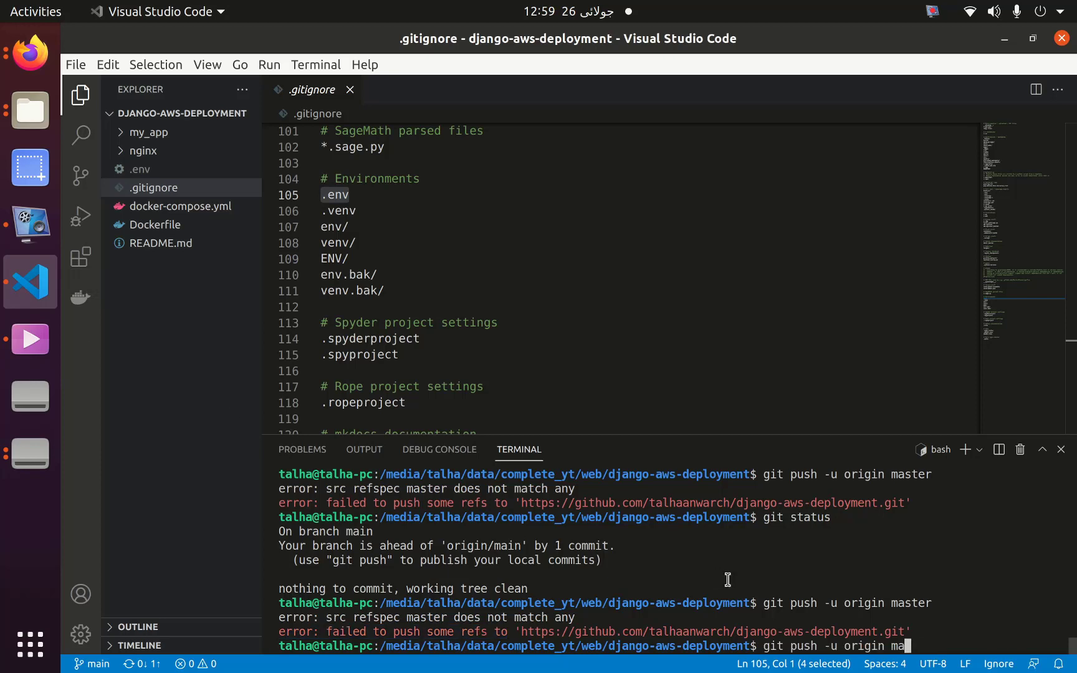
key(Return)
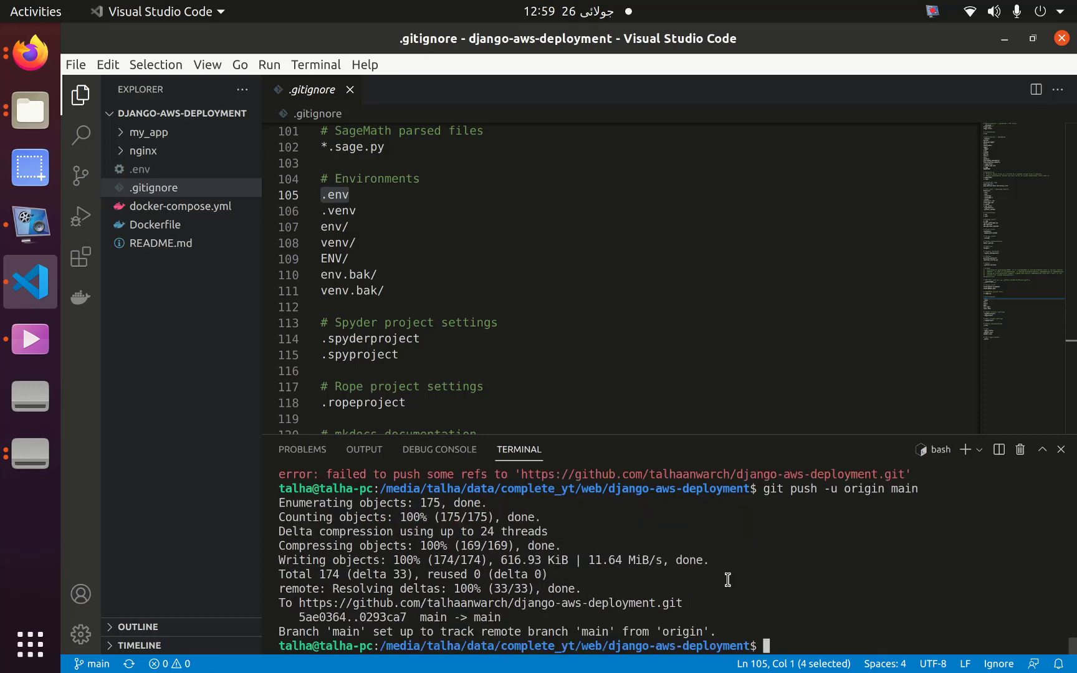
text(clear)
key(Return)
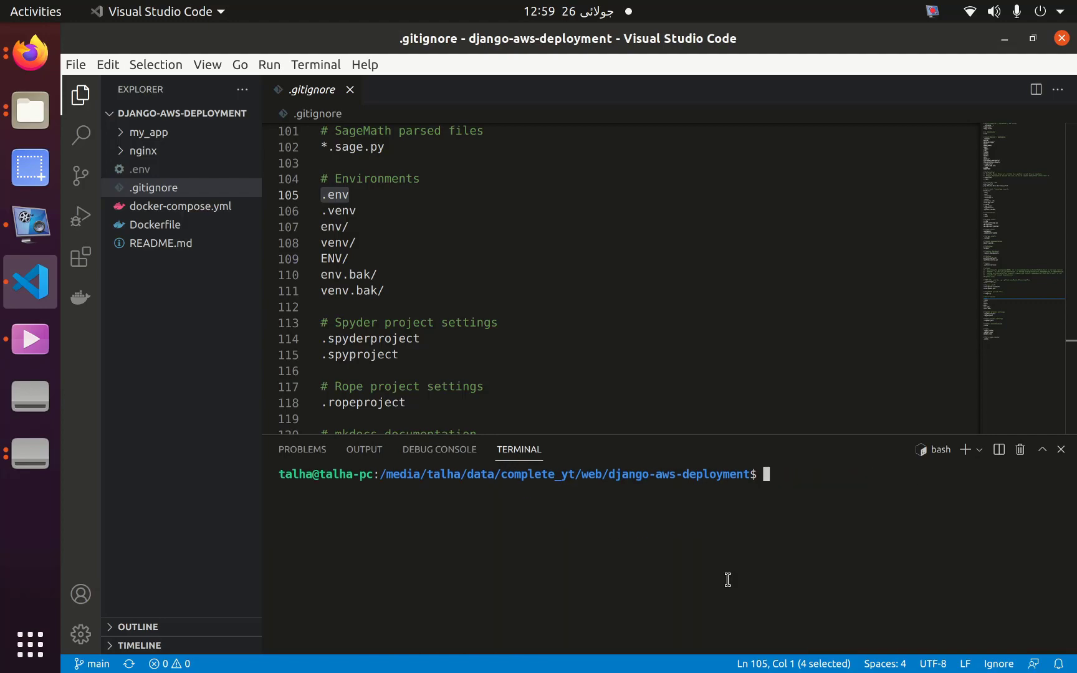
mouse_move(4, 4)
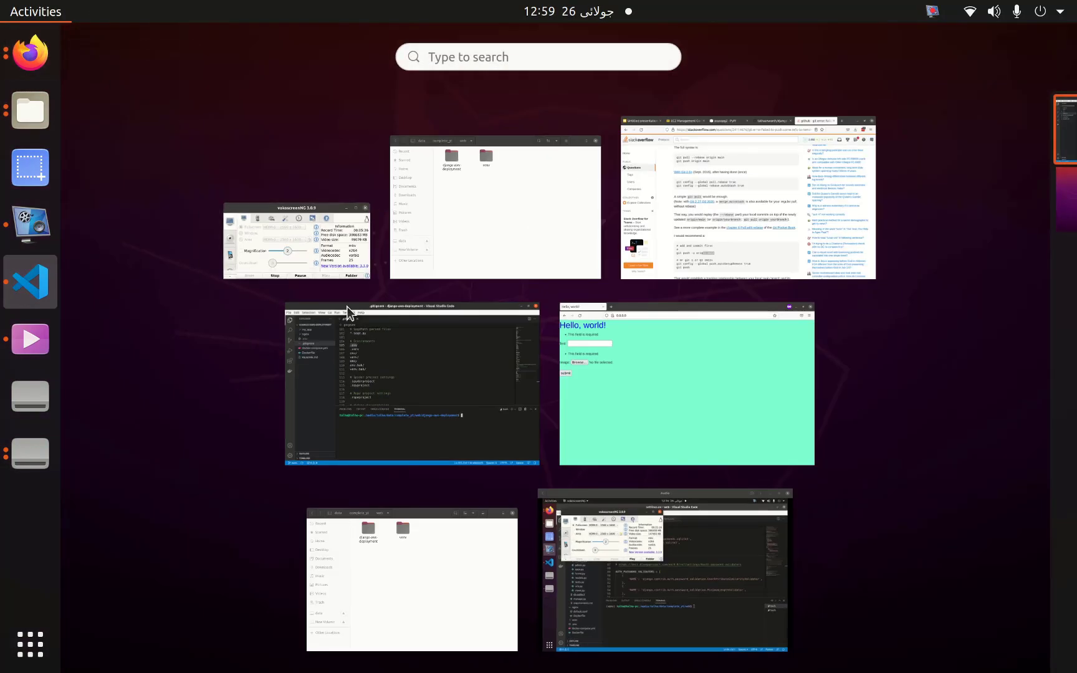
Reload the django-aws-deployment GitHub page in Firefox to show the pushed files.
click(687, 208)
click(598, 40)
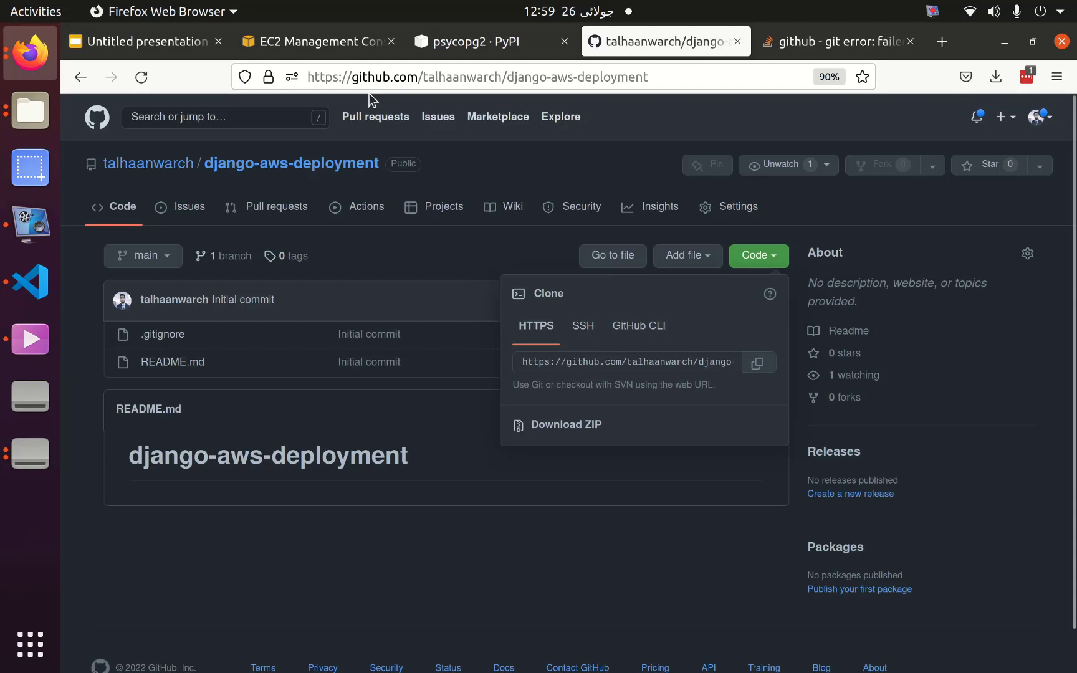
click(141, 77)
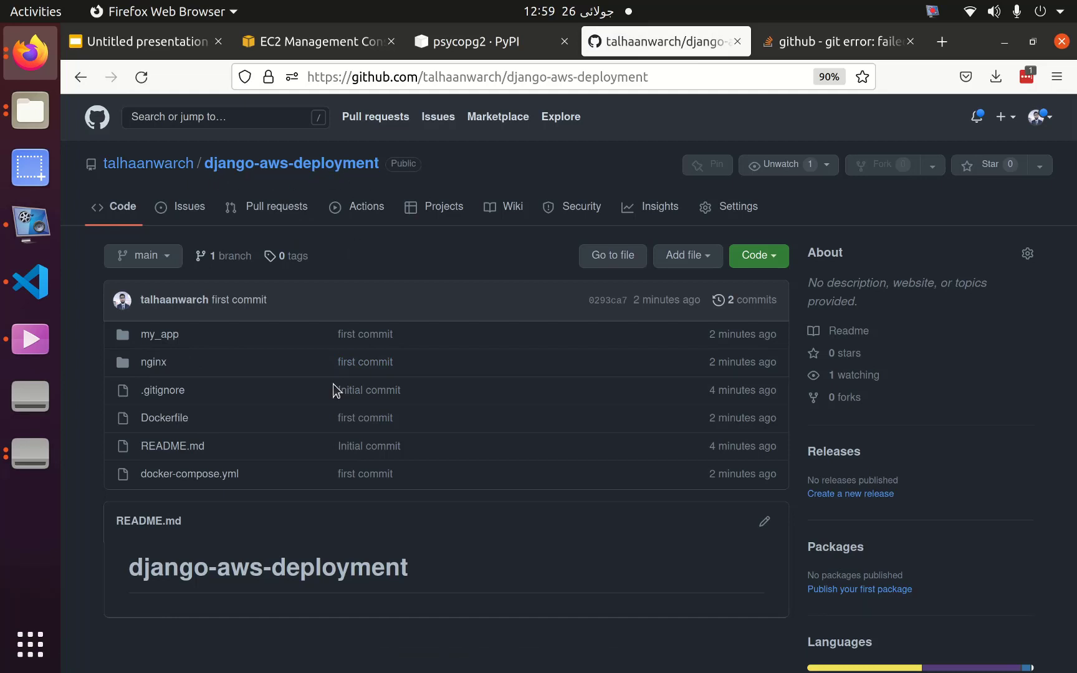
Locate the downloaded mykp.pem key file from the EC2 console's downloads list.
click(328, 43)
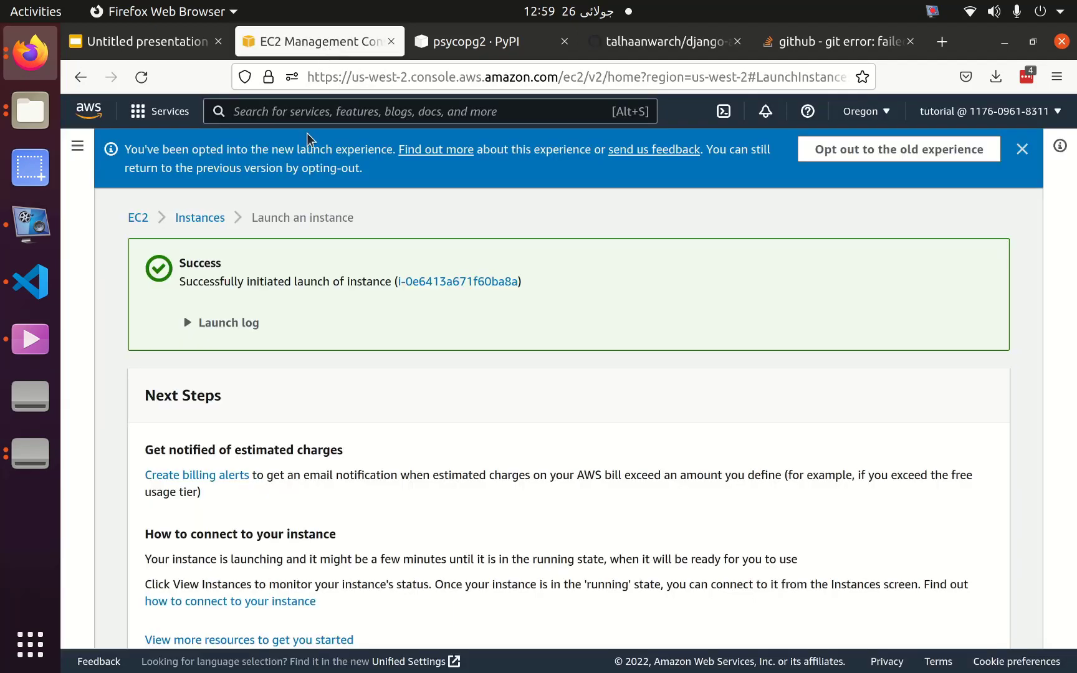
scroll(300, 290, down, 1)
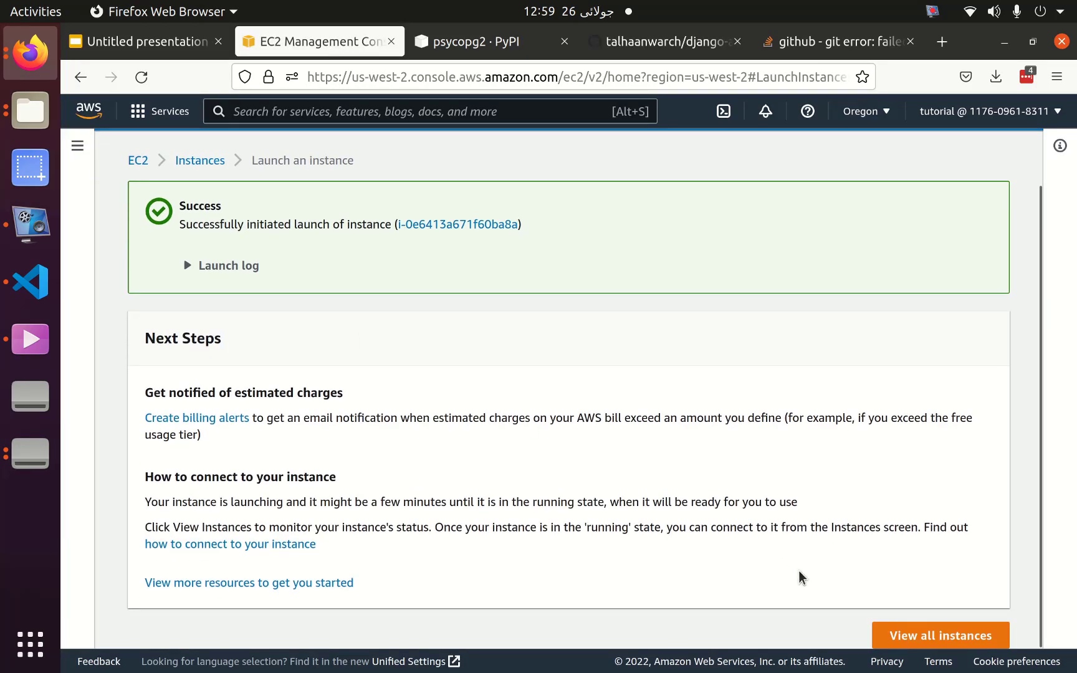
click(900, 633)
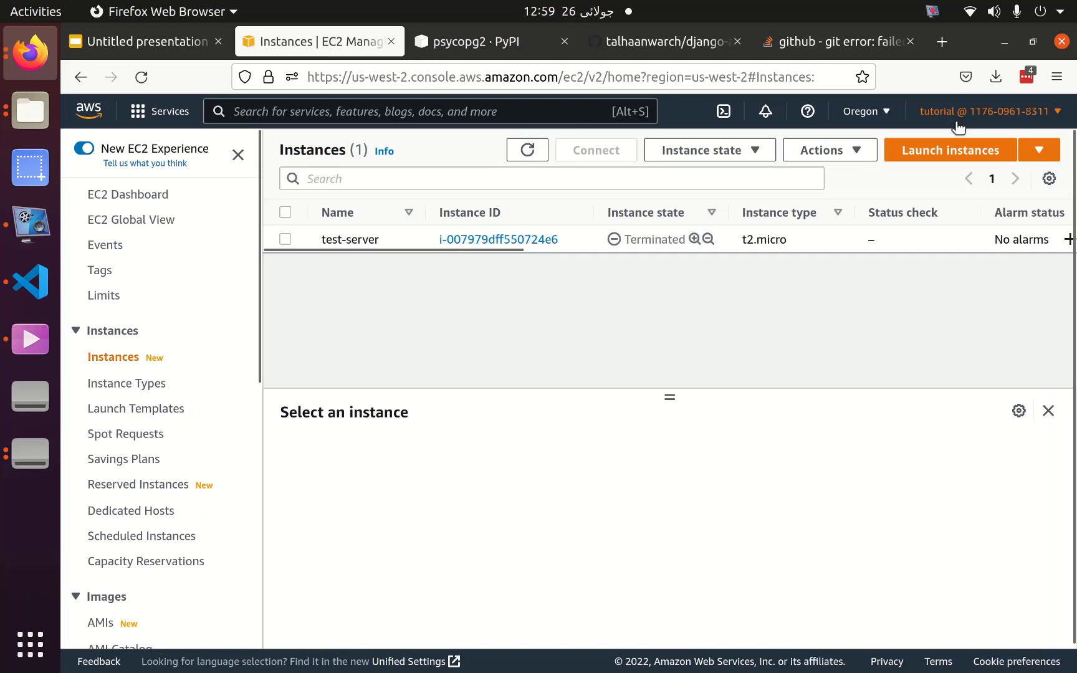
click(995, 77)
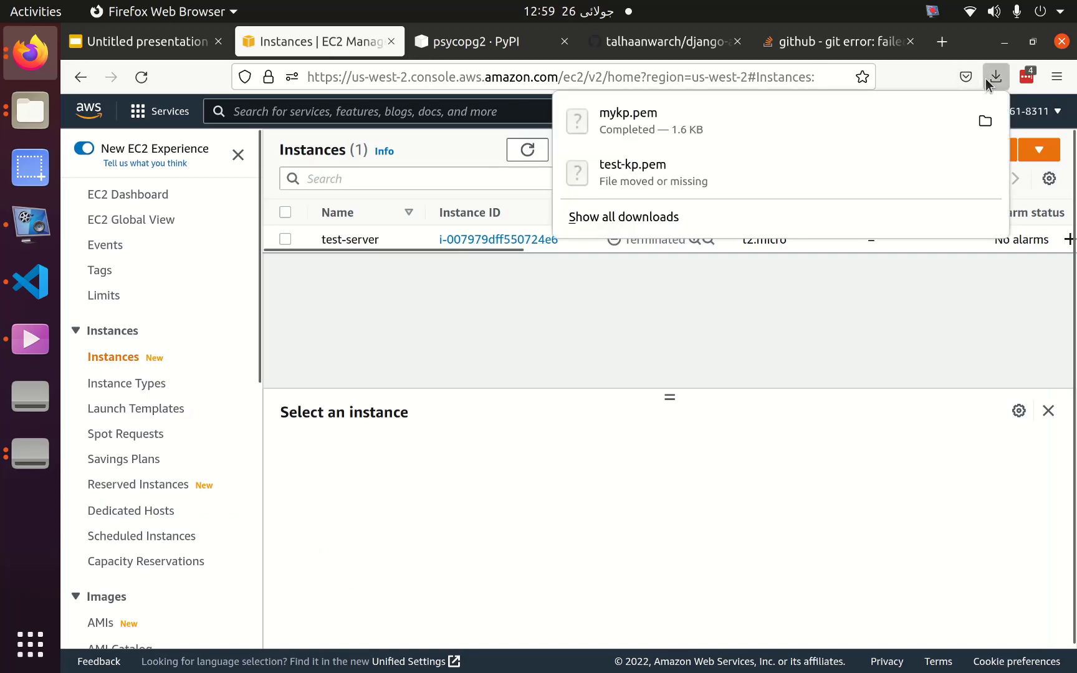
click(985, 120)
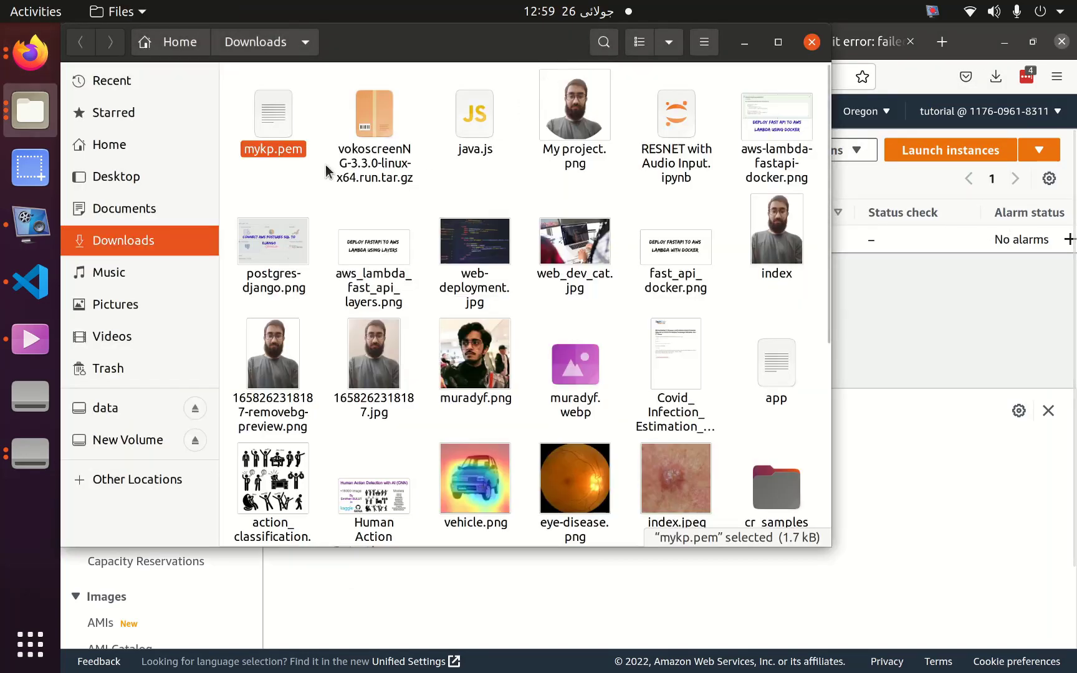
Paste mykp.pem into the complete_yt > web folder on the data volume.
key(Tab)
click(154, 410)
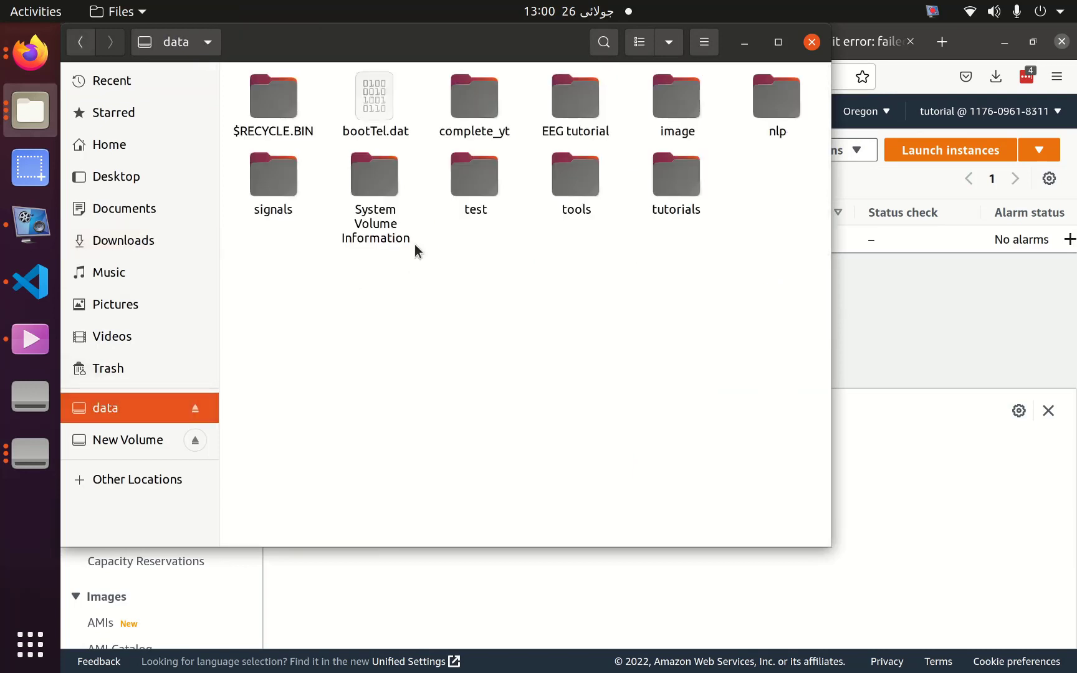
double_click(488, 120)
click(584, 116)
double_click(585, 117)
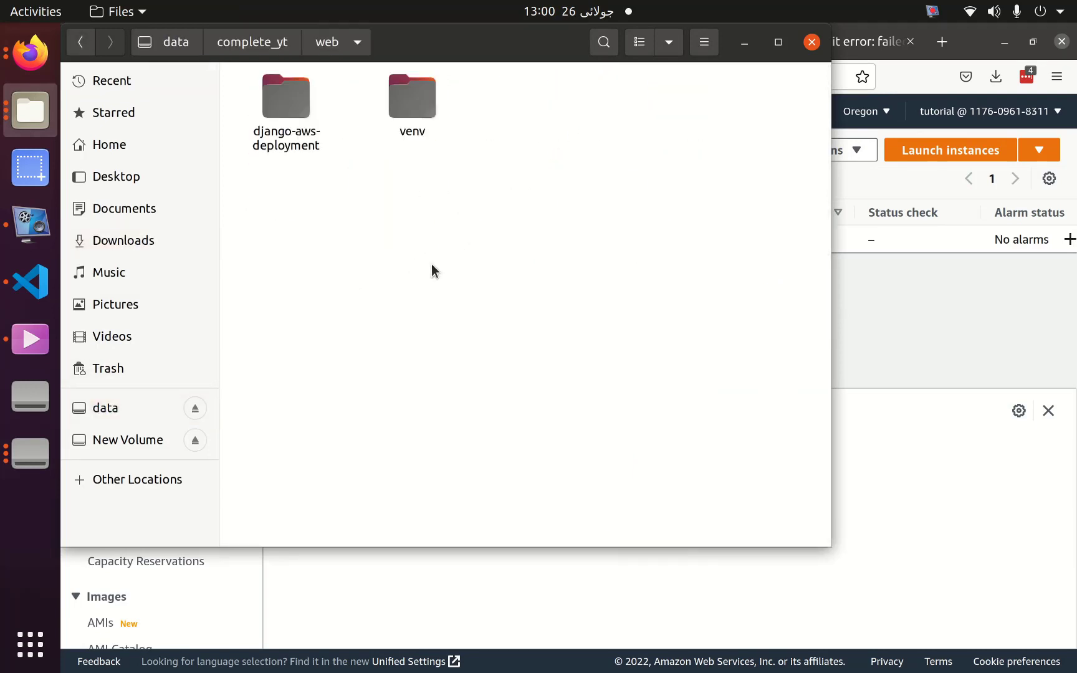
key(ctrl+v)
Open a second terminal, cd up twice and into web, listing contents, then clear.
click(30, 283)
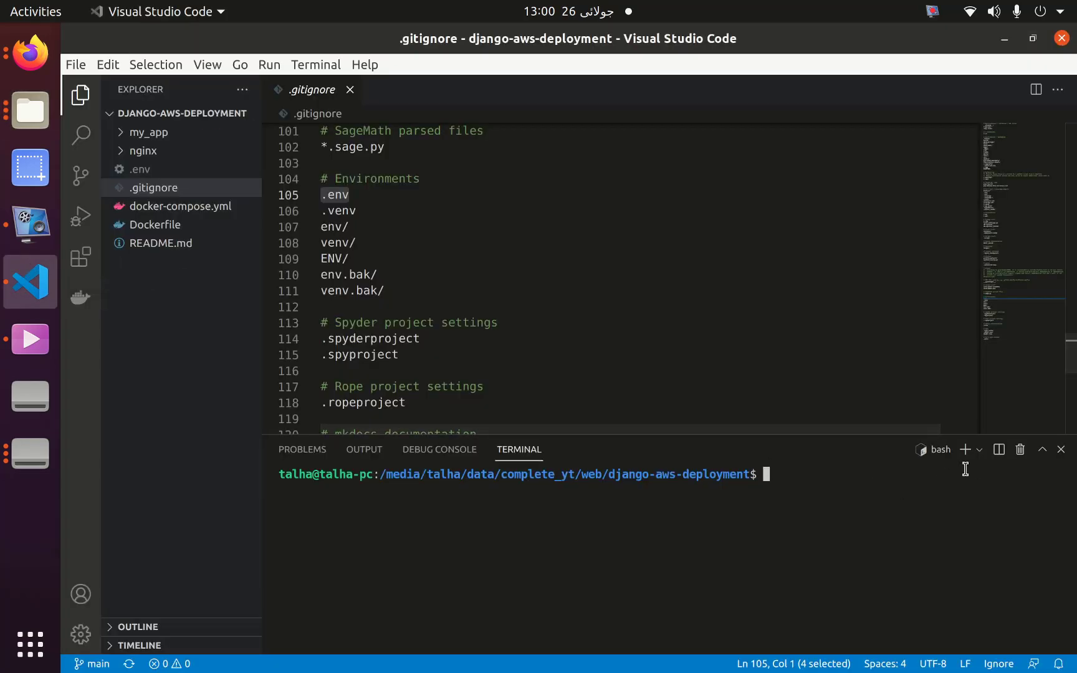
click(966, 449)
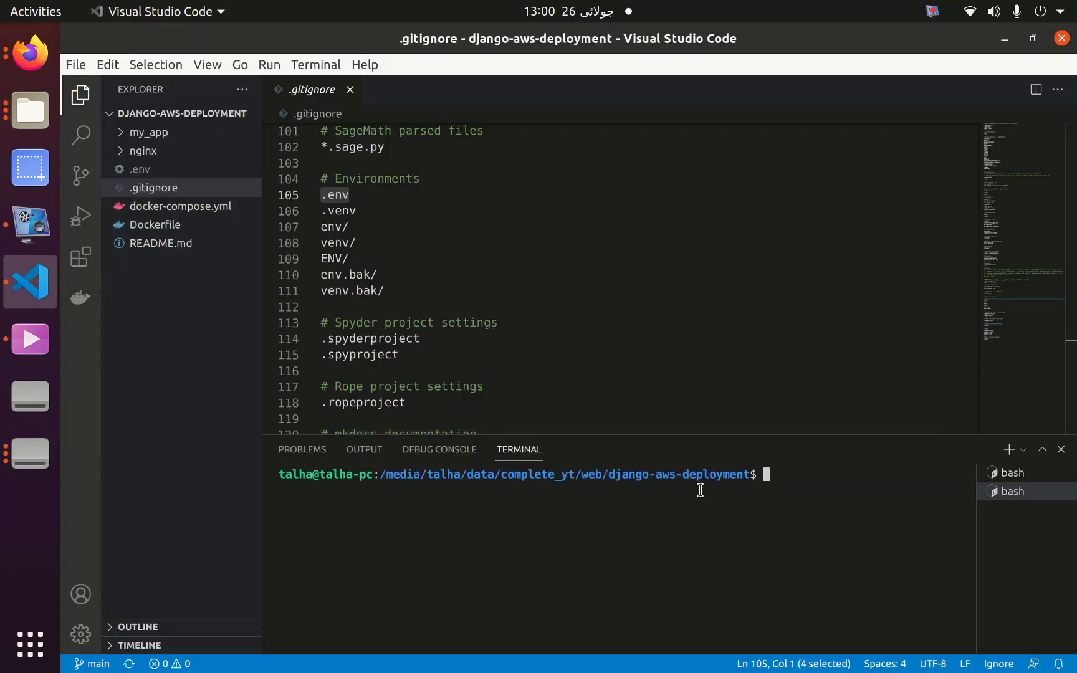
text(cd ..)
key(Return)
text(cd ..)
key(Return)
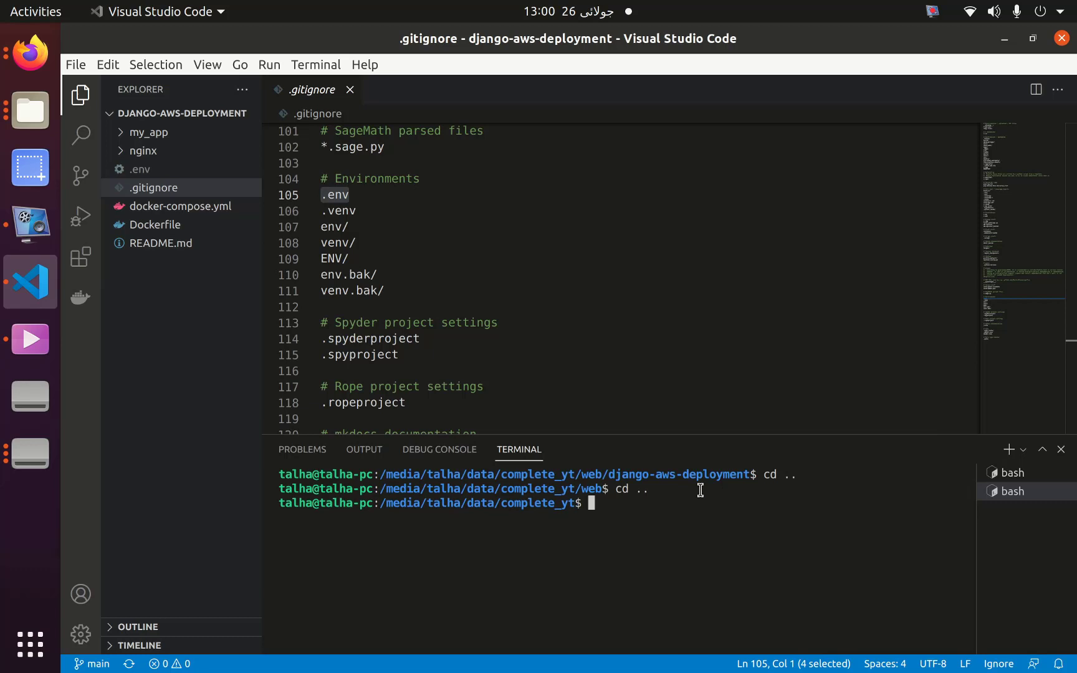
text(ls)
key(Return)
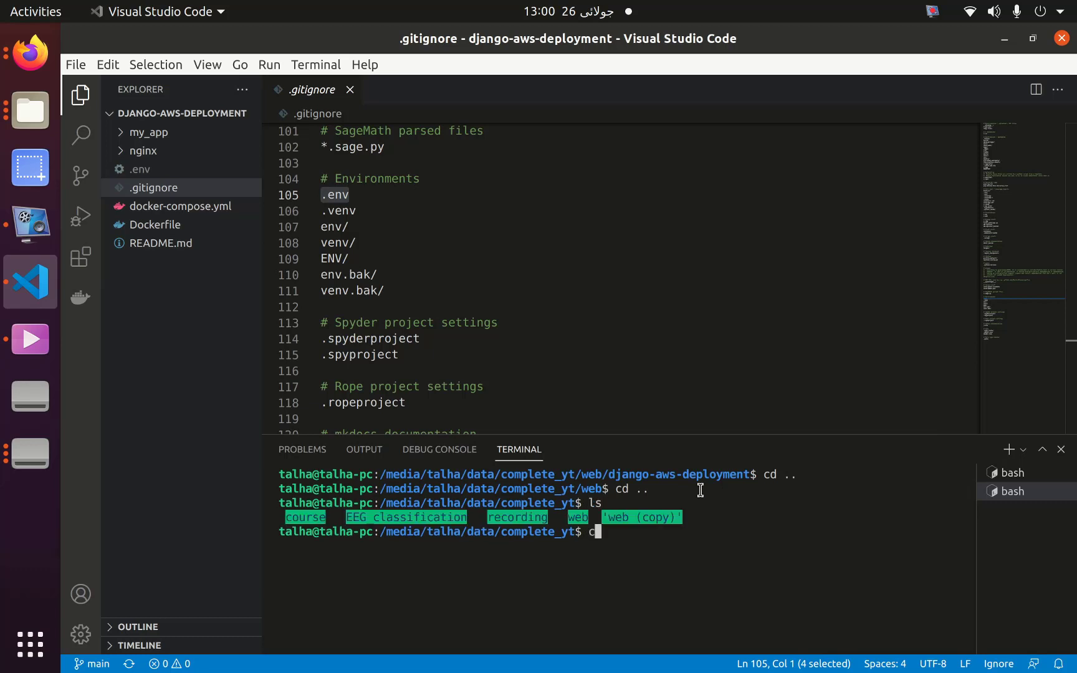
text(d web)
key(Return)
text(ls)
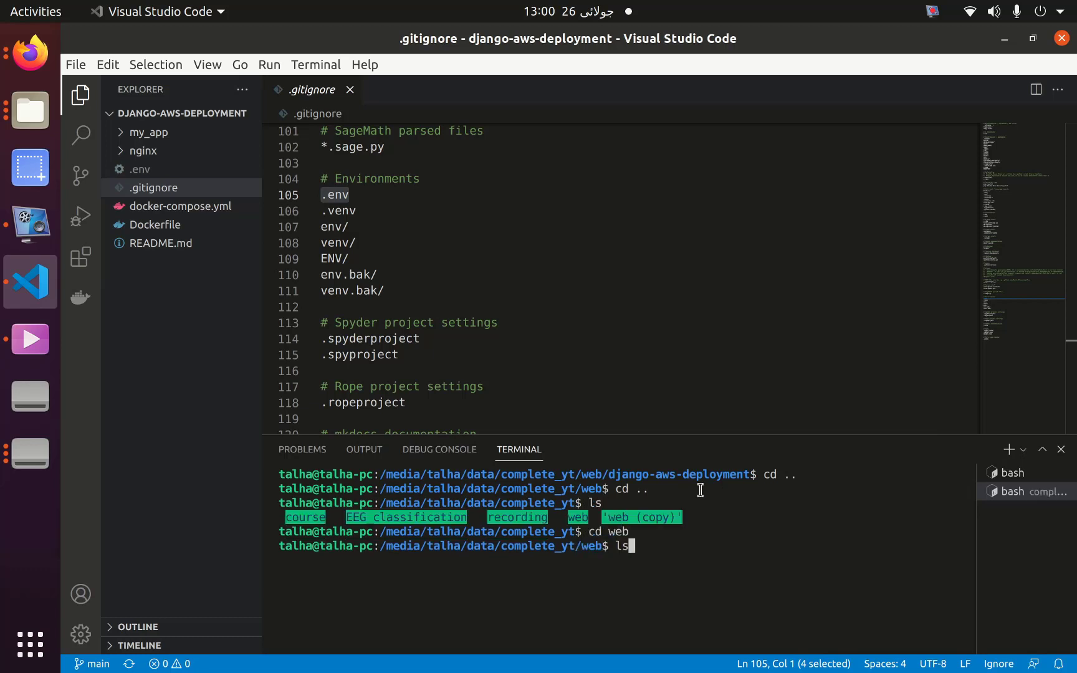
key(Return)
text(clear)
key(Return)
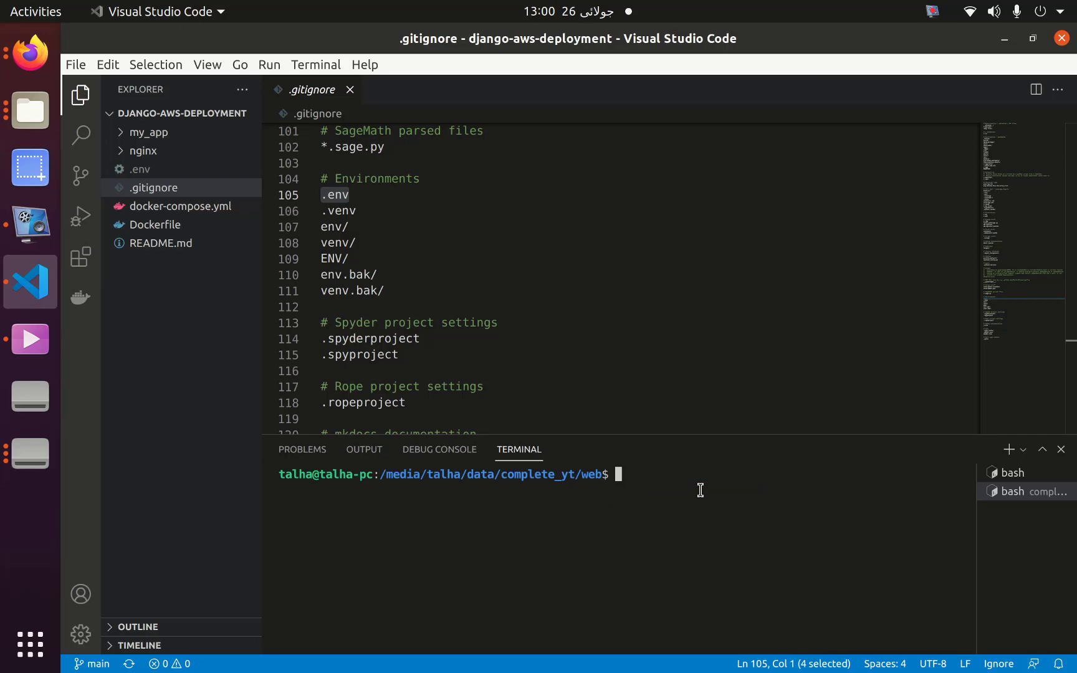
click(31, 53)
Reload EC2 instances, select myserver, and copy its SSH client 'chmod 400 mykp.pem' command.
click(283, 239)
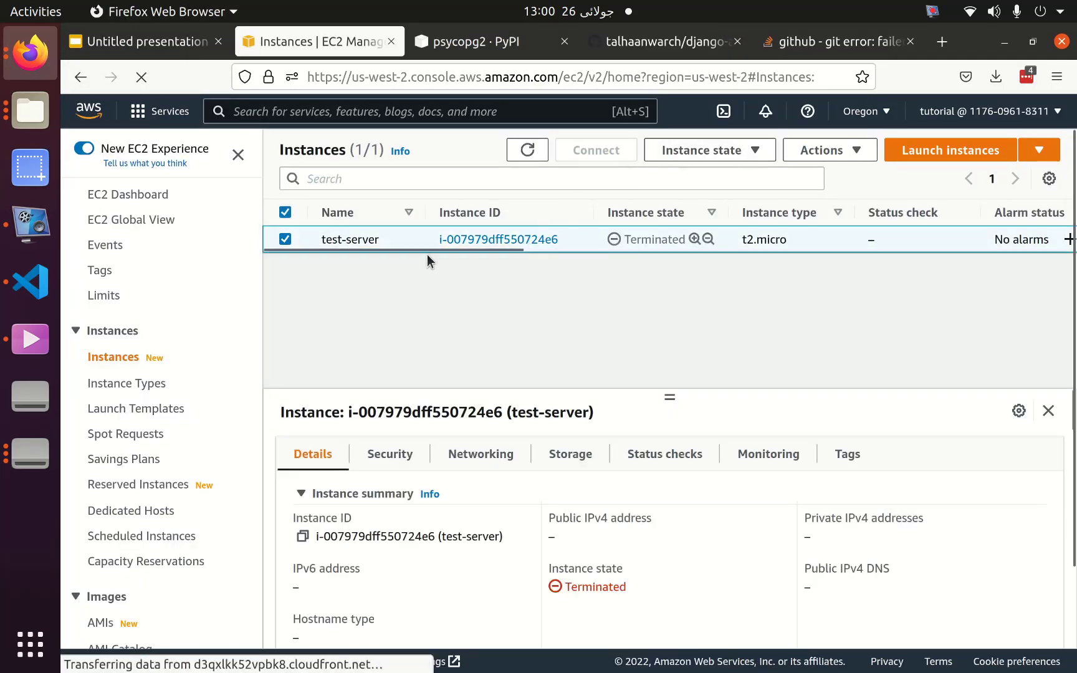
mouse_move(399, 249)
mouse_down()
mouse_move(558, 252)
mouse_move(95, 123)
mouse_up()
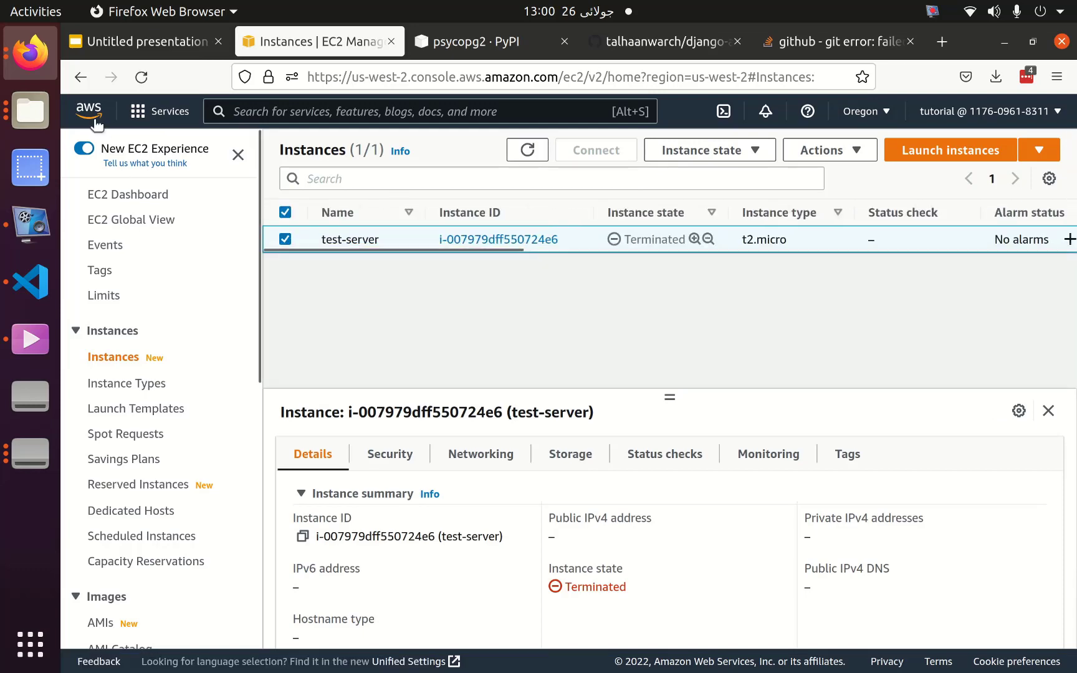
click(141, 77)
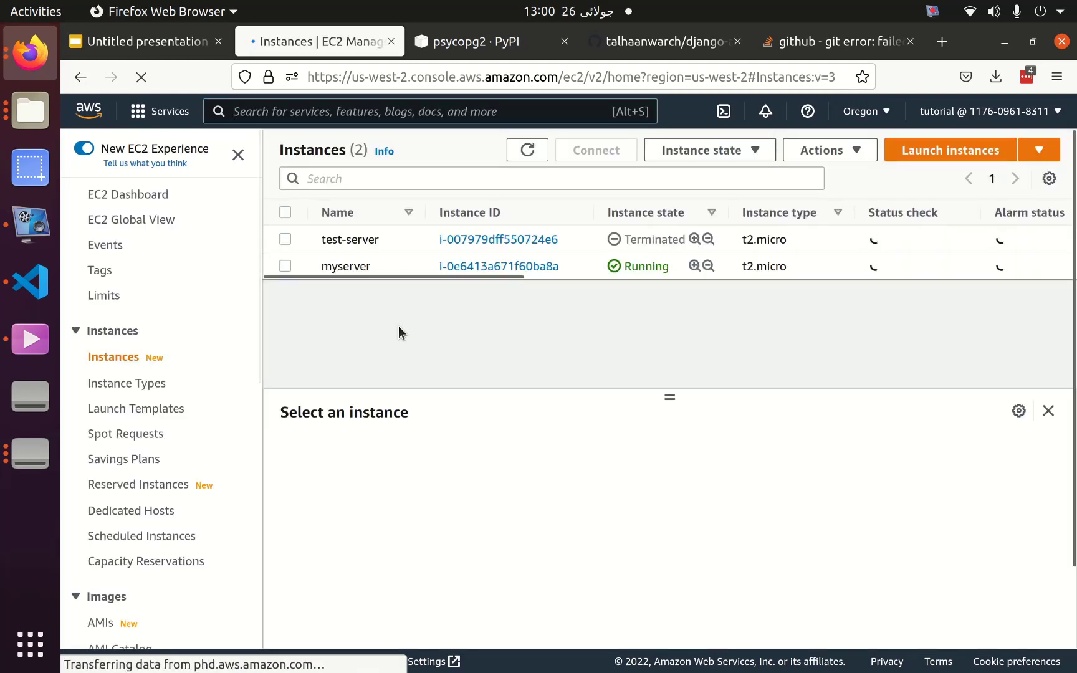
click(284, 266)
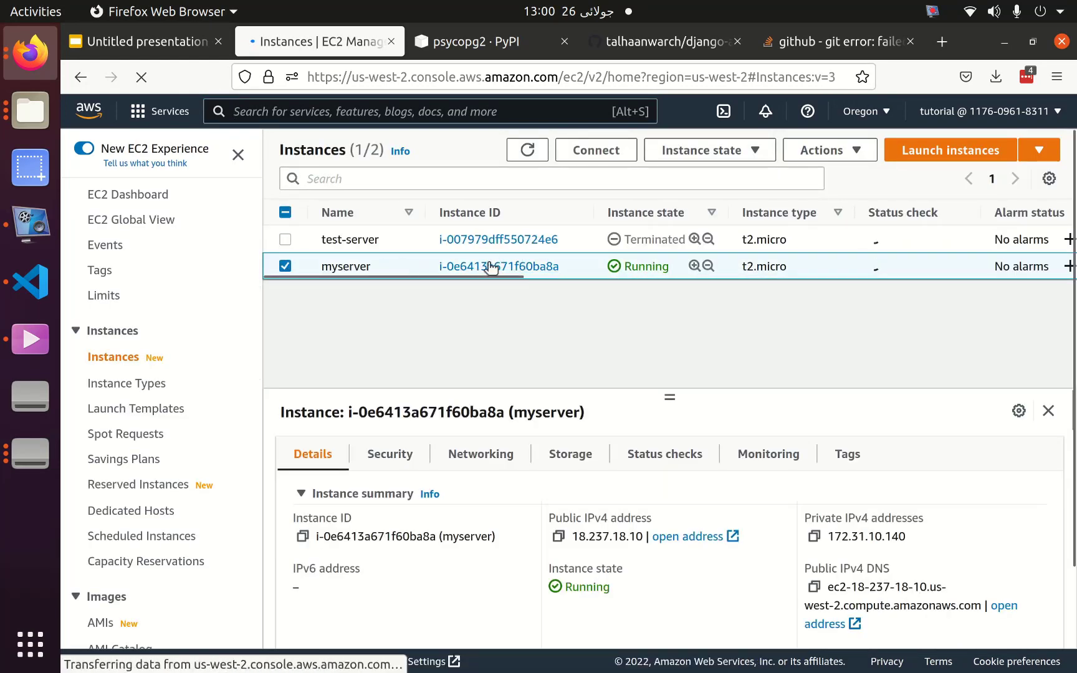
click(593, 150)
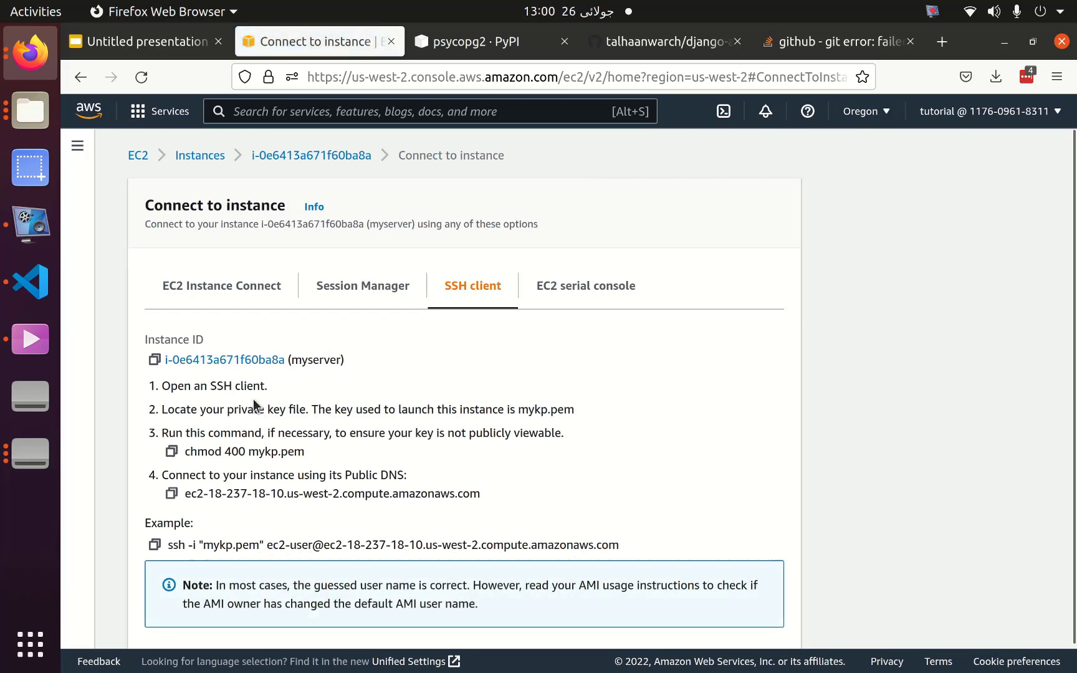
click(172, 452)
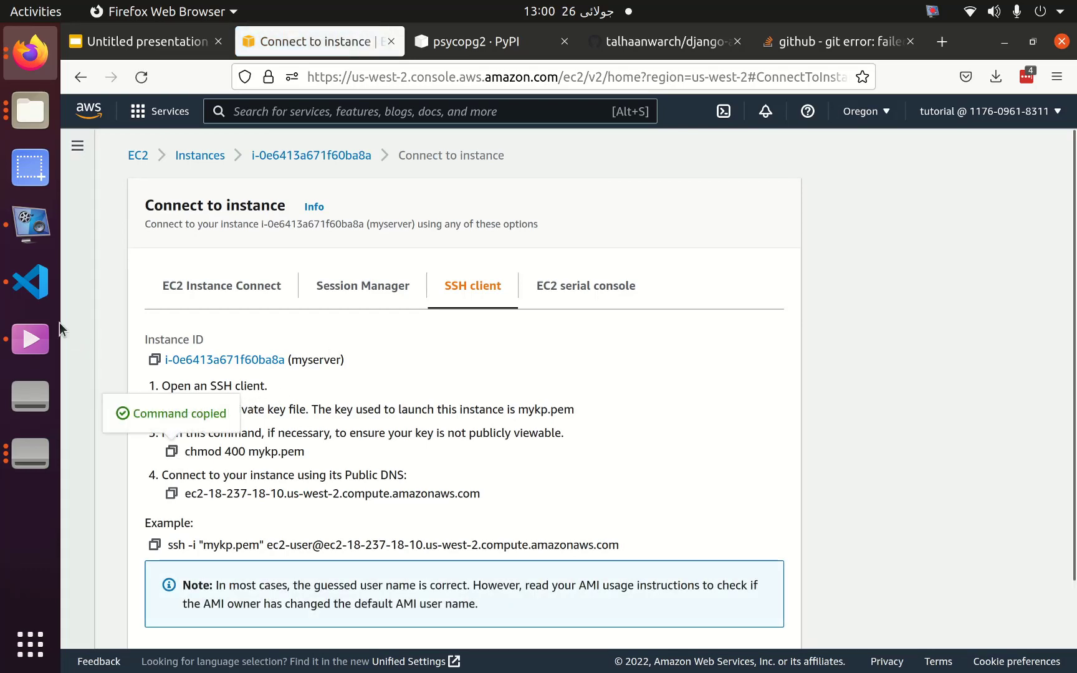
click(32, 284)
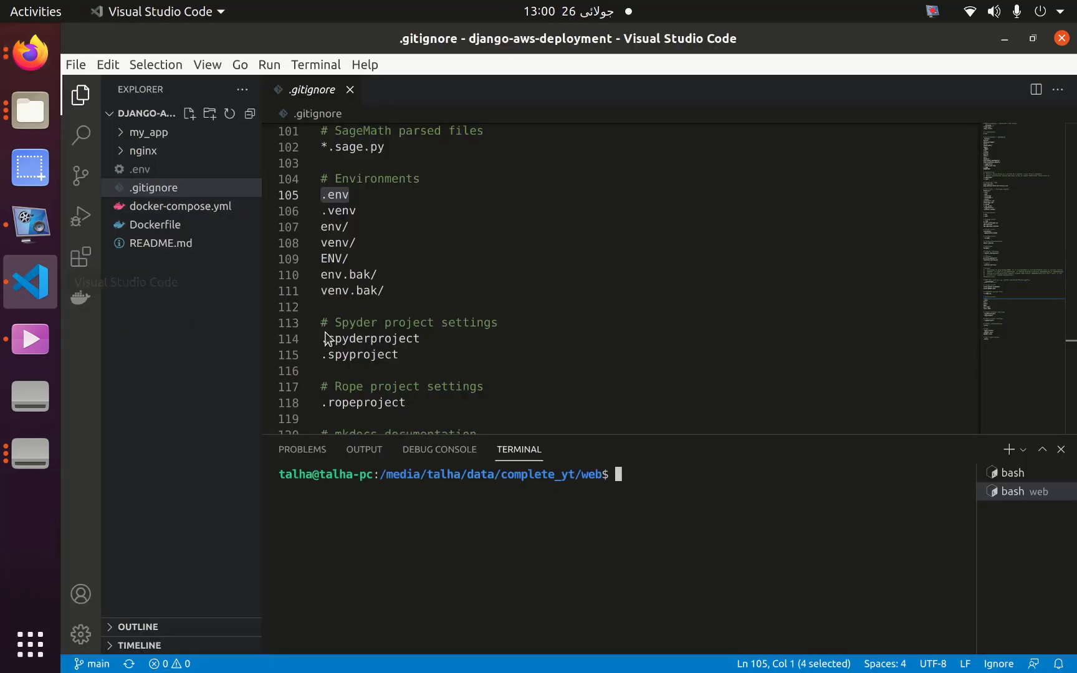
text(do)
Run 'sudo chmod 400 mykp.pem' in the terminal, entering the sudo password.
right_click(570, 567)
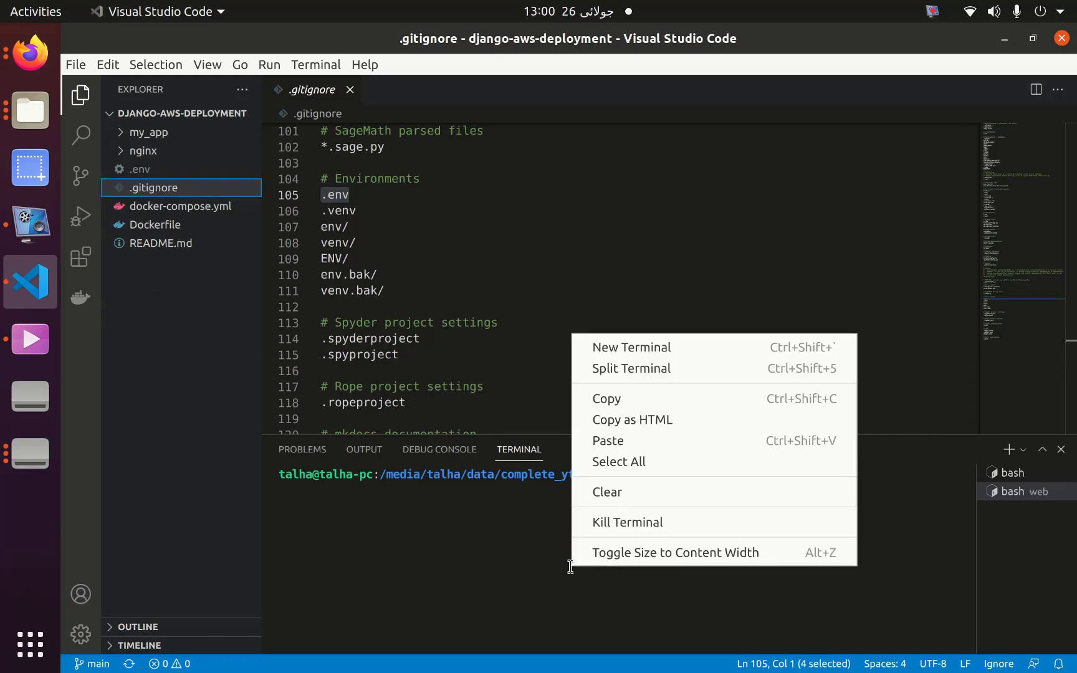
click(595, 440)
key(Return)
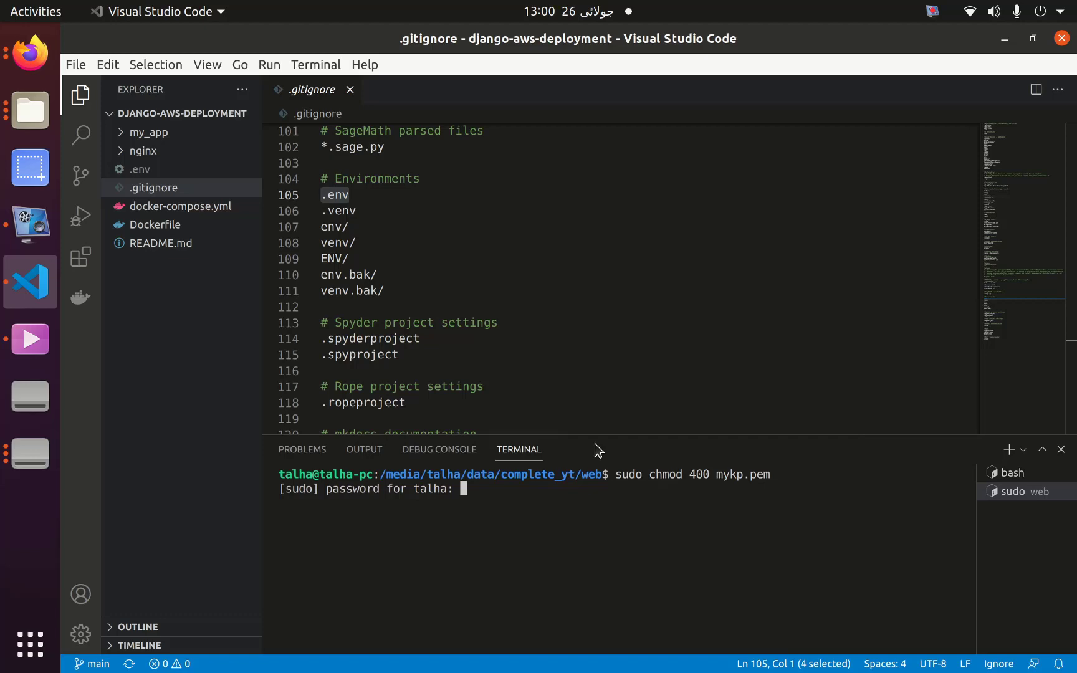
key(Return)
SSH into myserver with the copied example command, trust the host key, then run git.
click(31, 52)
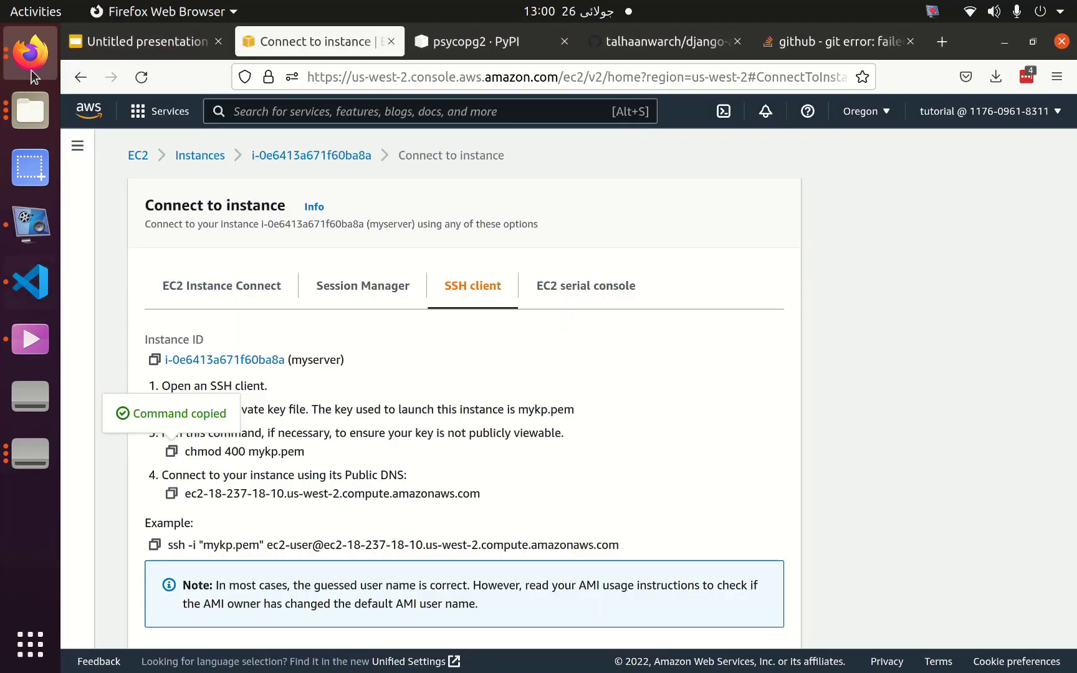
click(152, 546)
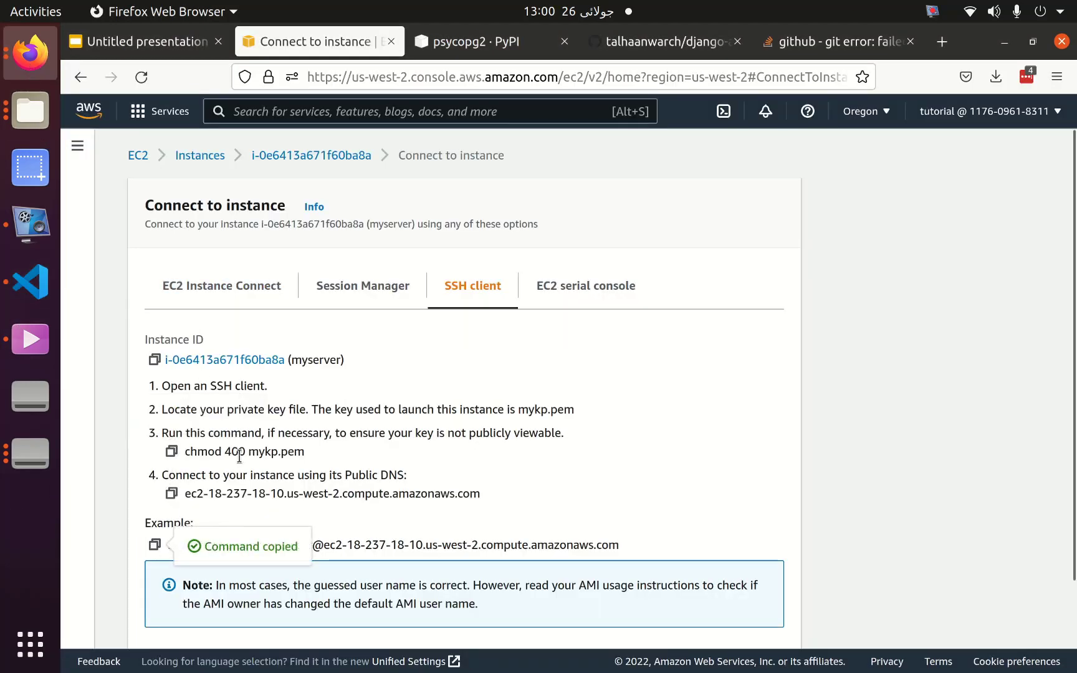
click(30, 282)
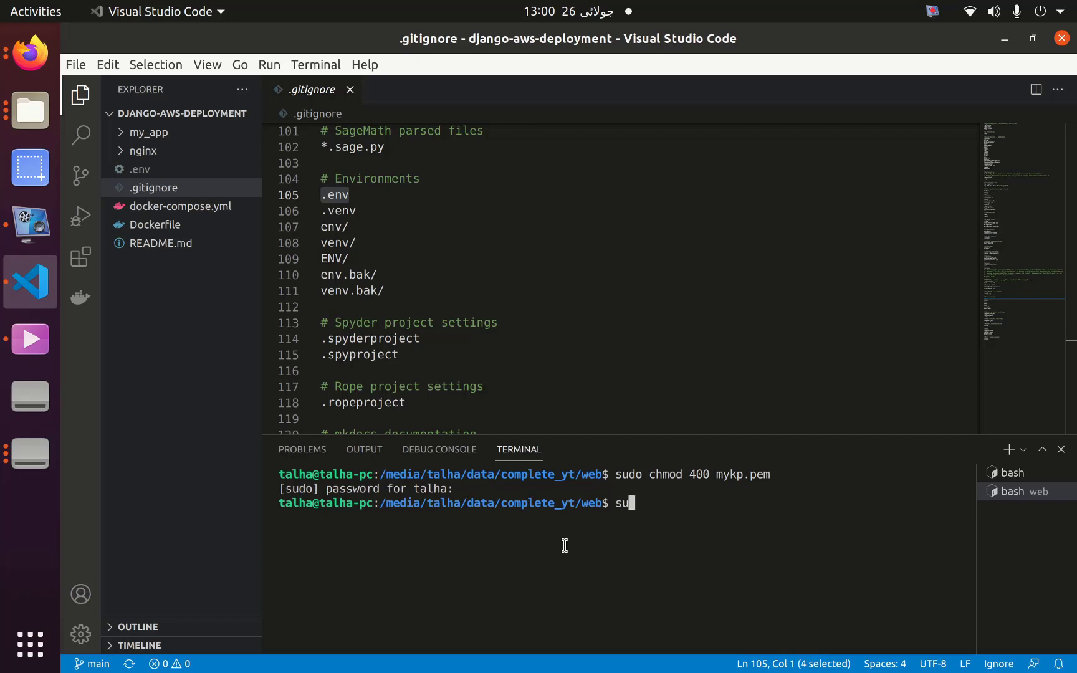
text(do)
right_click(564, 545)
click(593, 424)
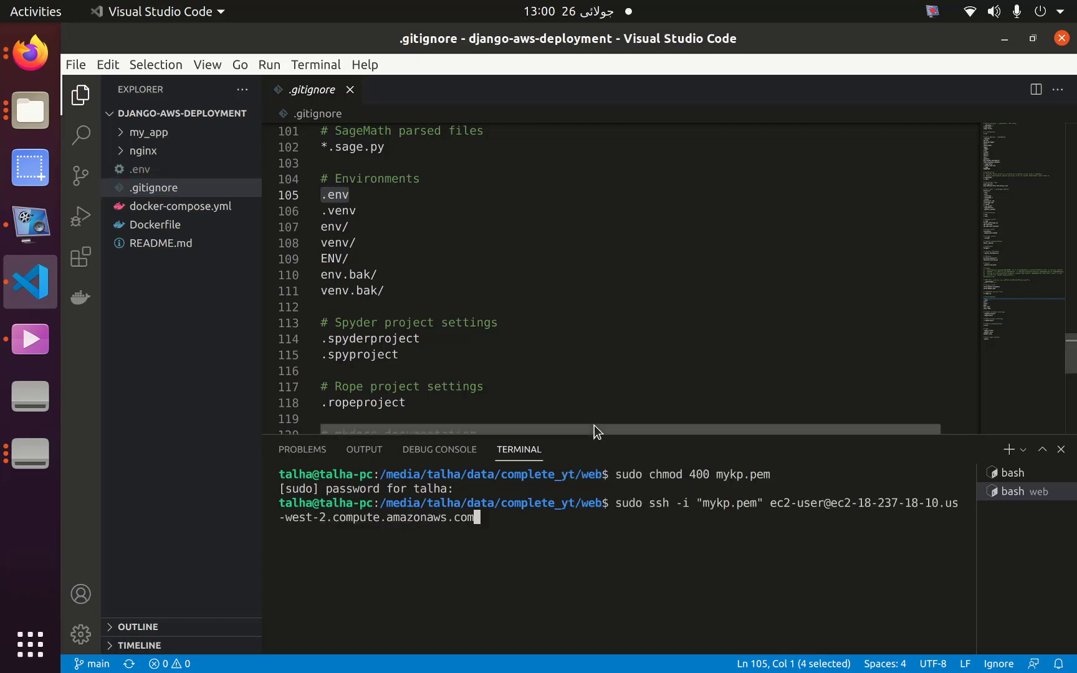
key(Return)
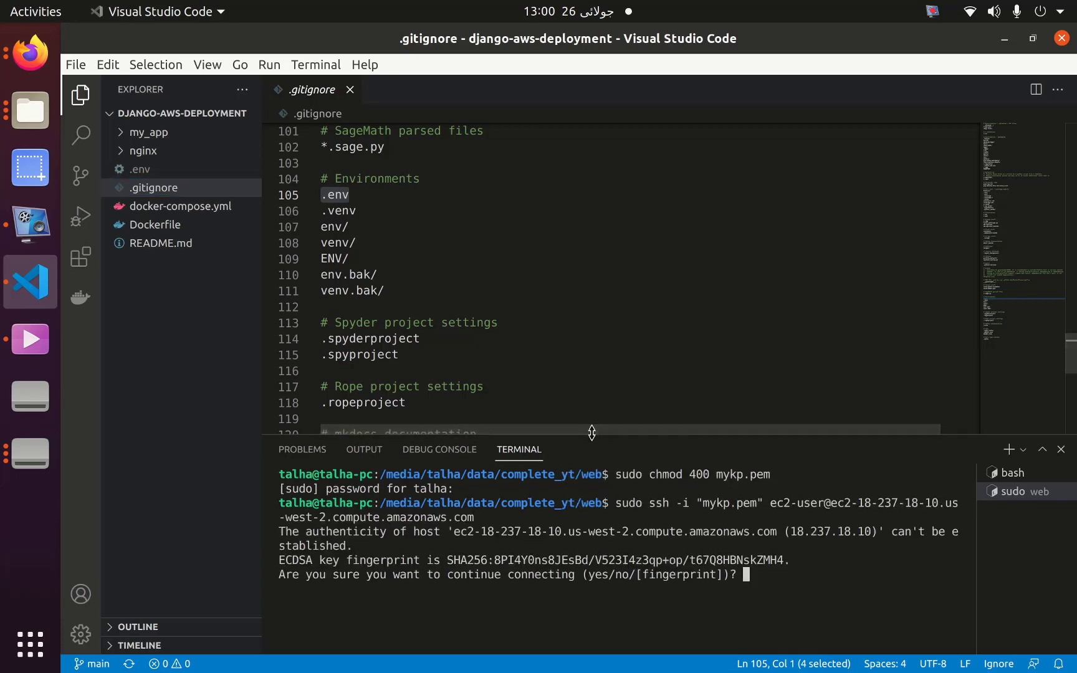
text(yes)
key(Return)
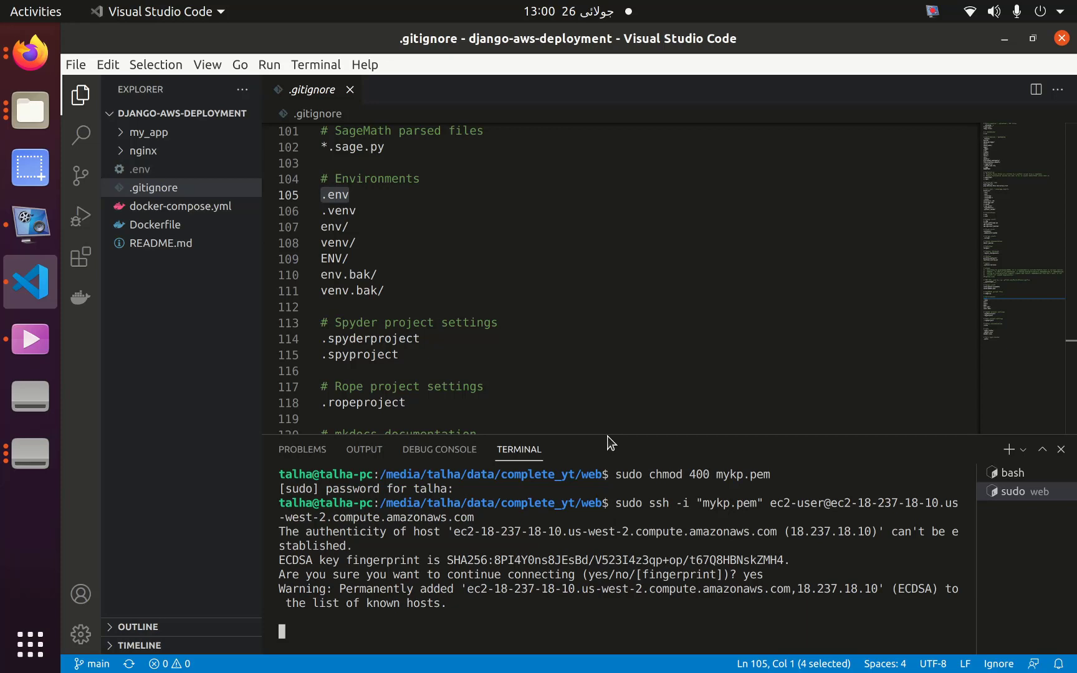
drag(606, 436, 607, 387)
text(cle)
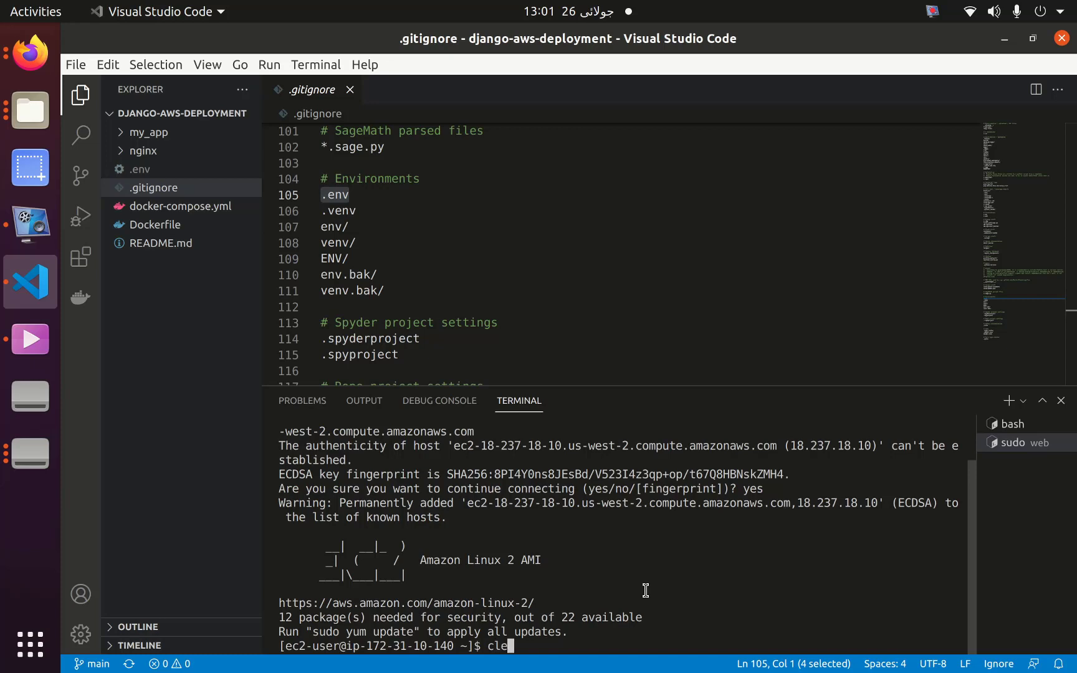
text(ar)
key(Return)
text(g)
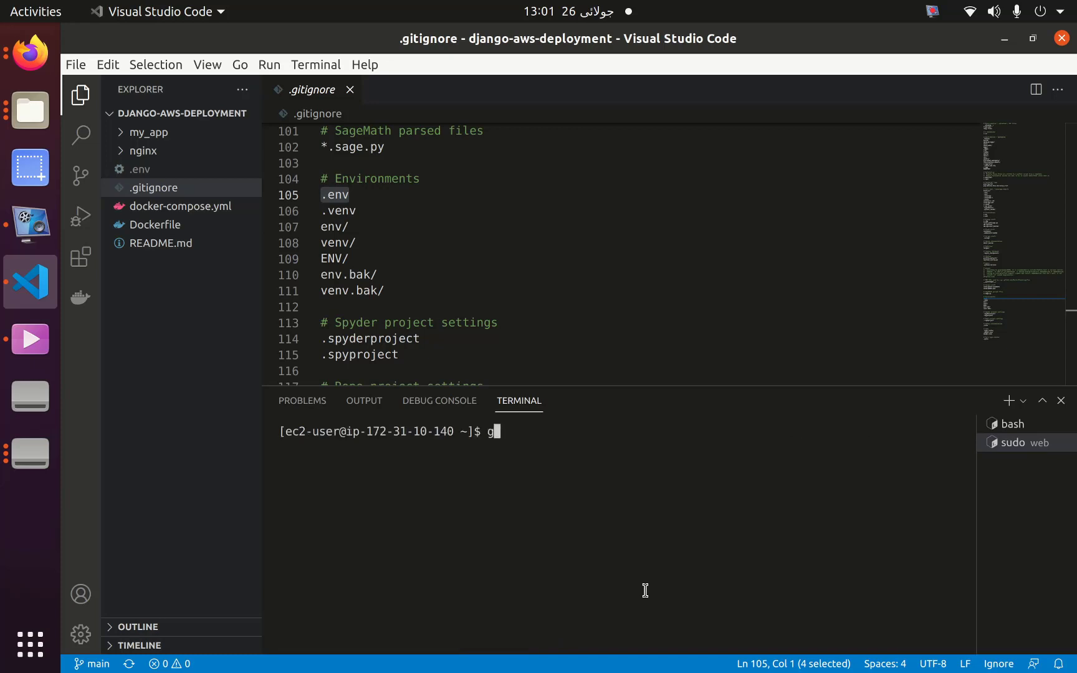
text(it)
key(Return)
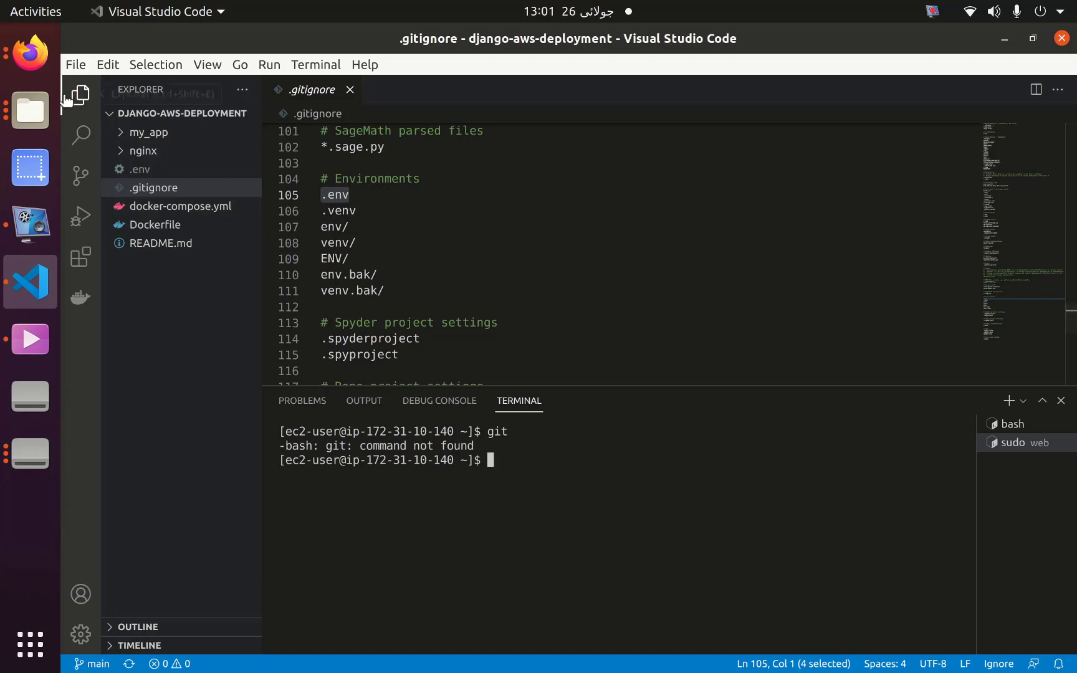
Search the web for 'install git ec2' in Firefox.
click(30, 53)
click(782, 41)
click(760, 76)
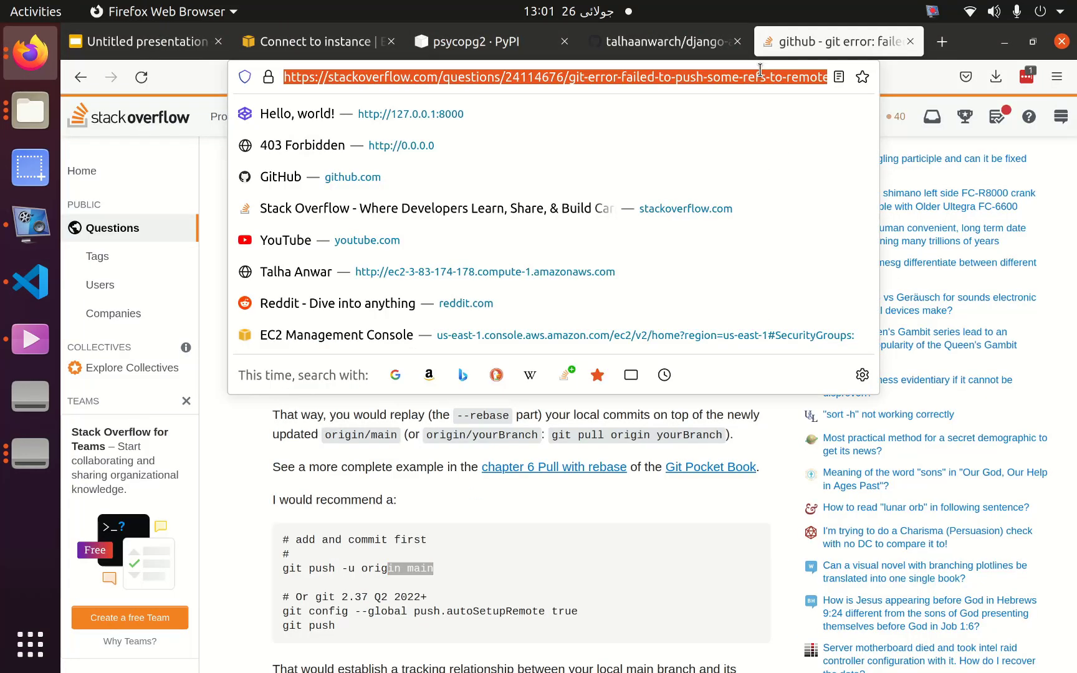
text(git)
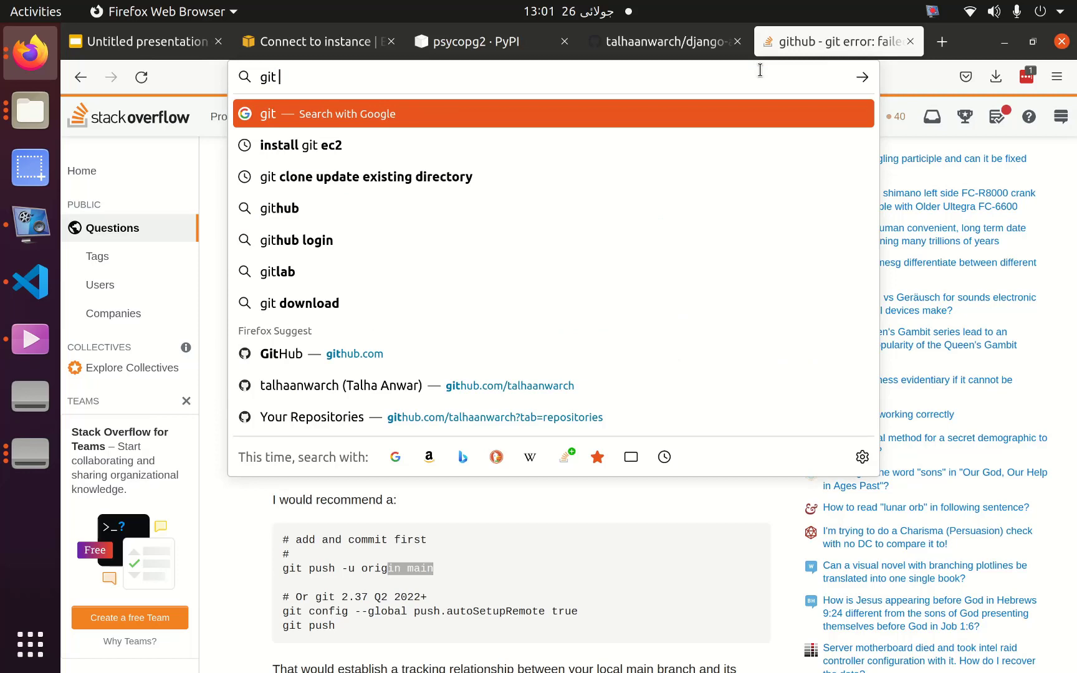
key(Down)
key(Return)
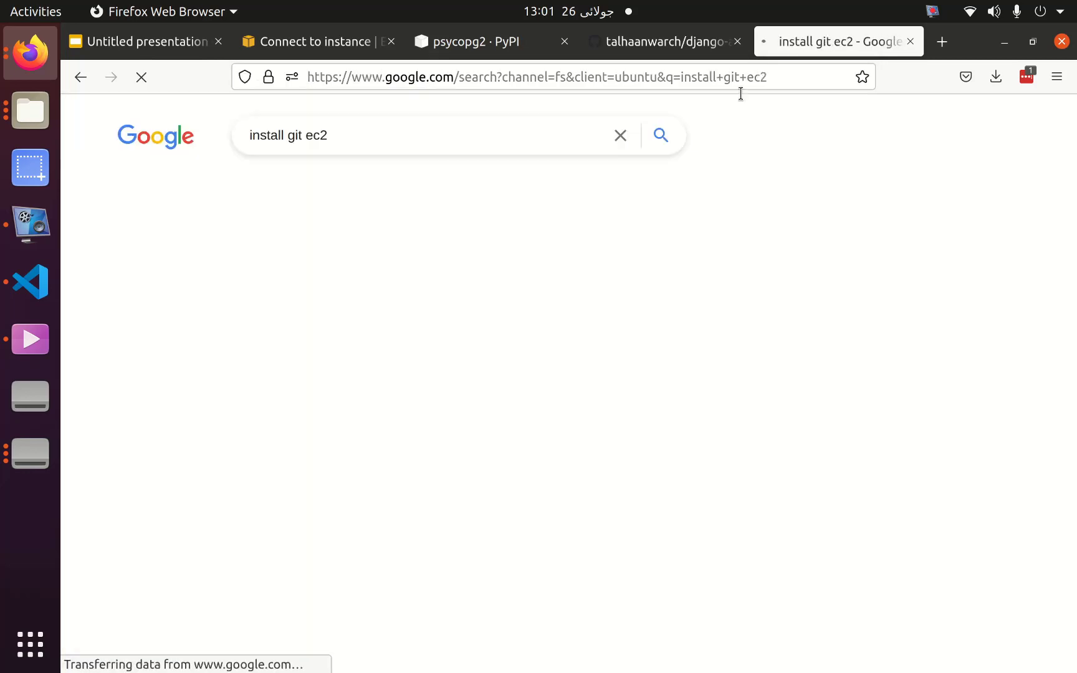
scroll(278, 337, down, 2)
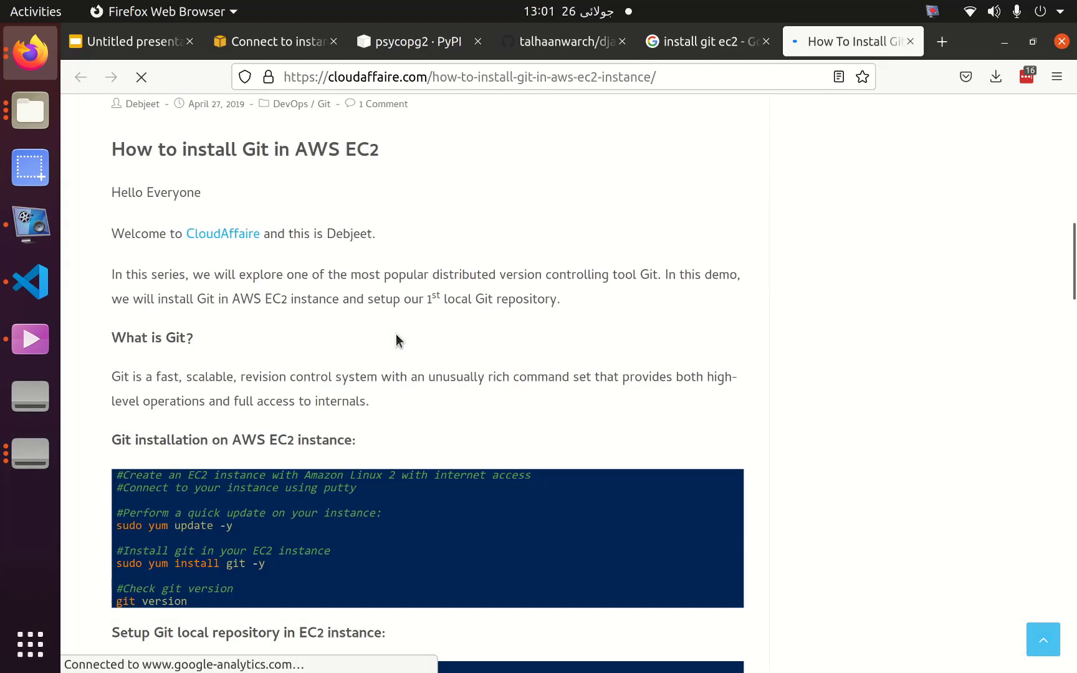
scroll(395, 335, down, 4)
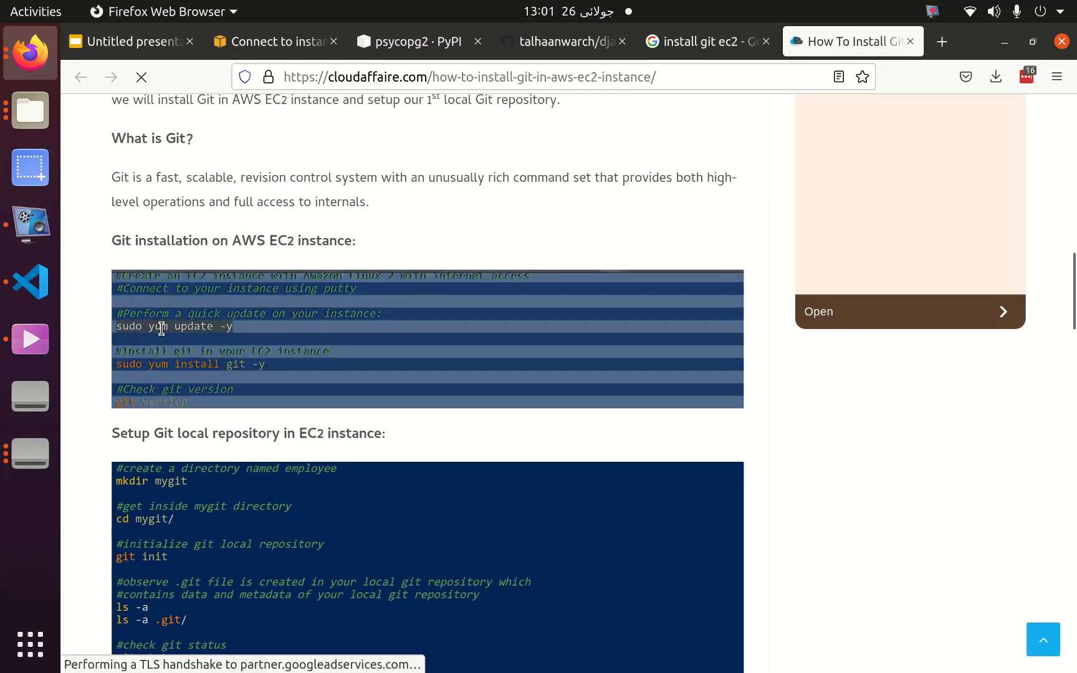
Copy 'sudo yum update -y' from the tutorial and run it on the instance.
right_click(161, 329)
click(161, 328)
triple_click(140, 313)
right_click(126, 328)
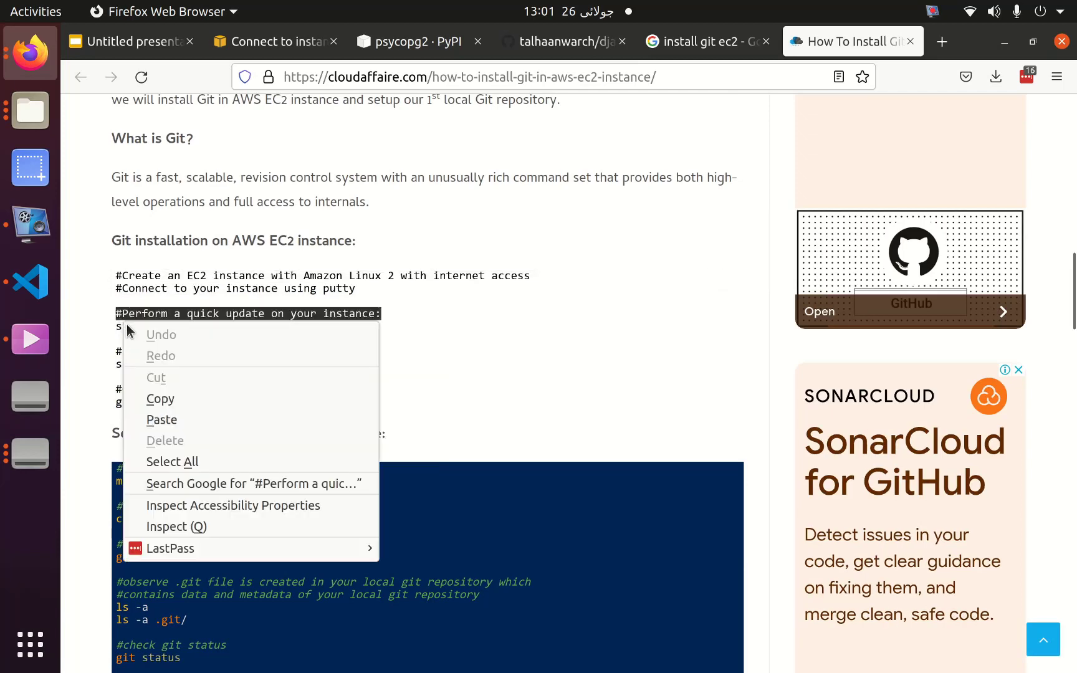
click(126, 328)
triple_click(128, 326)
right_click(132, 328)
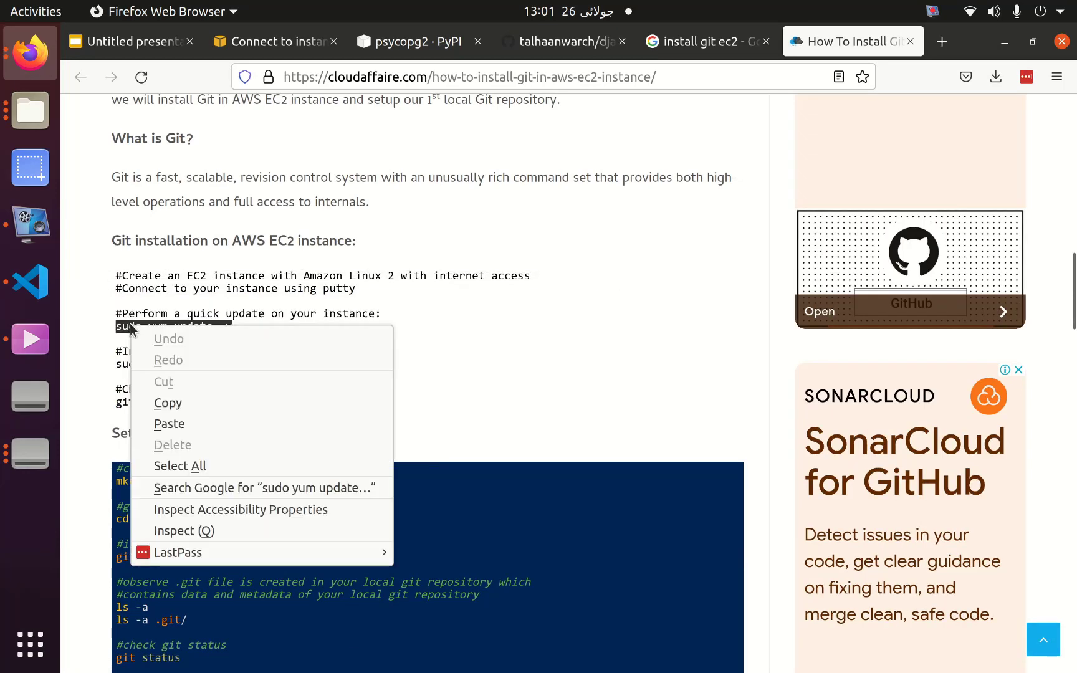
click(161, 410)
click(30, 282)
right_click(616, 587)
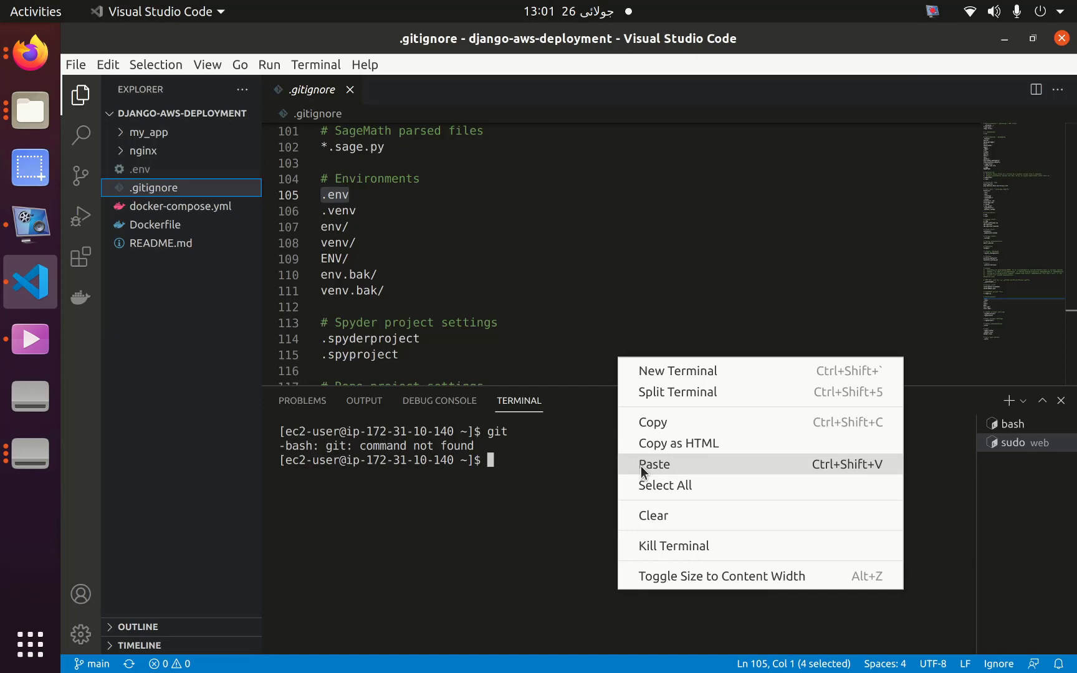
click(641, 465)
key(Return)
Copy the tutorial's 'sudo yum install git -y' command.
click(30, 52)
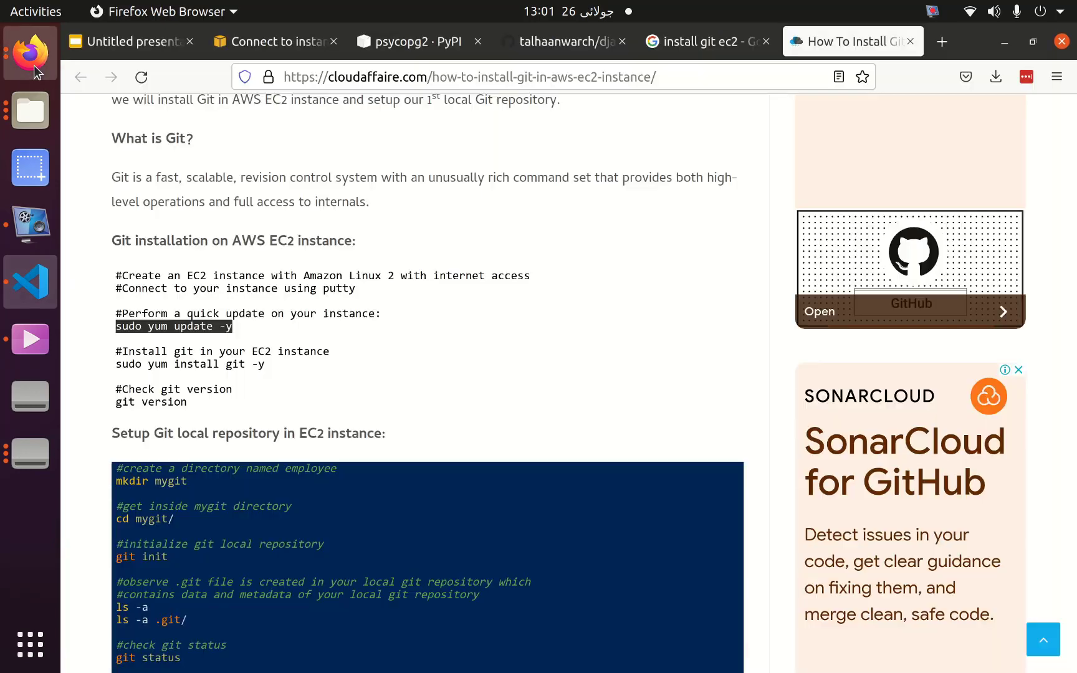
click(162, 363)
triple_click(163, 364)
right_click(178, 363)
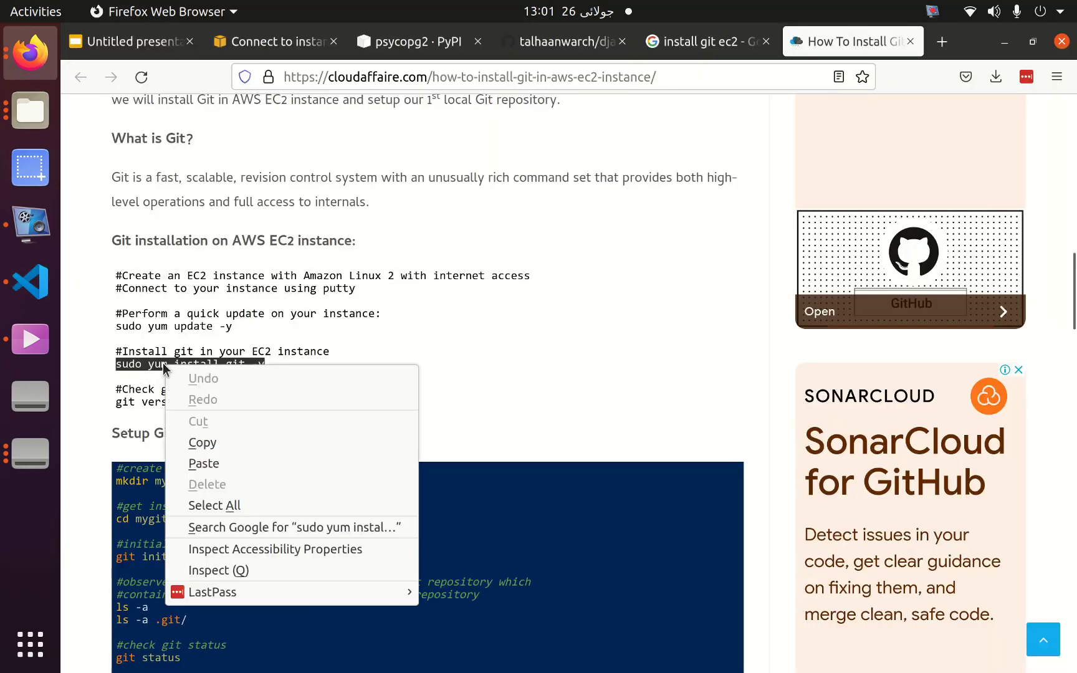
click(202, 440)
click(52, 289)
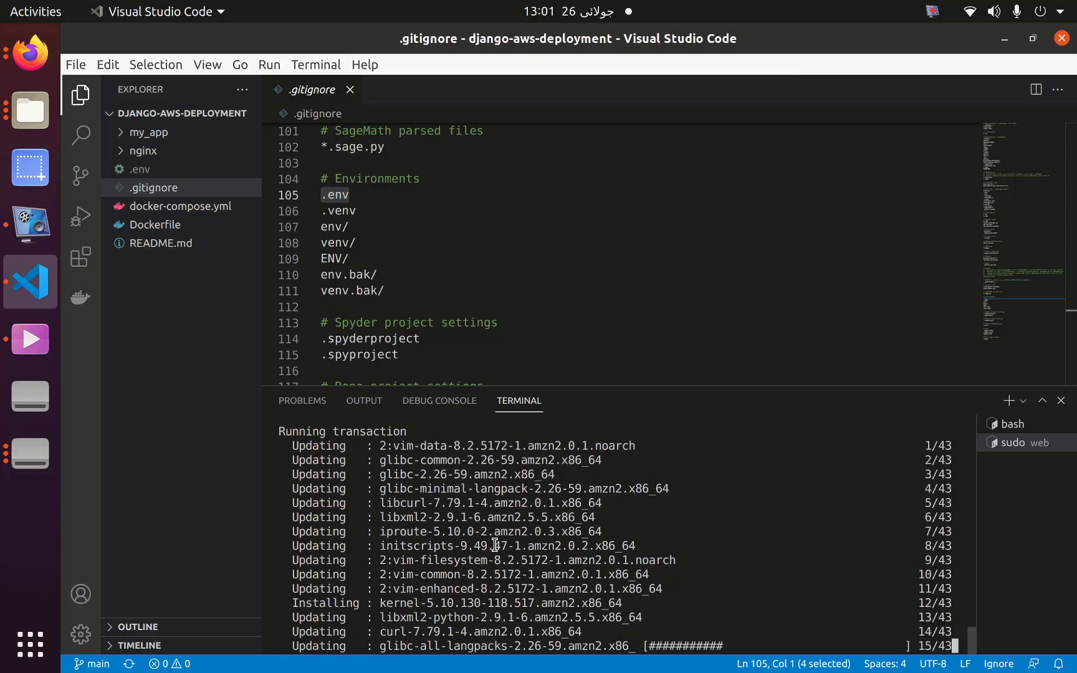
Search 'install dokcer ec2' in a new tab and open the Amazon Linux 2 install-docker gist.
key(alt+Tab)
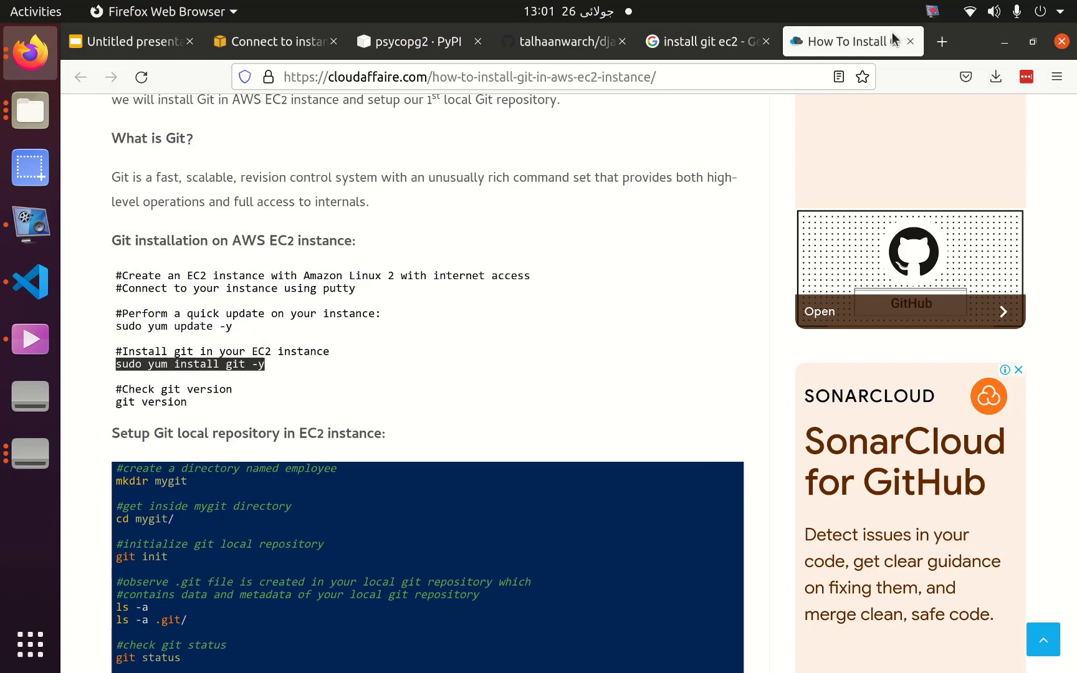
click(946, 41)
text(dokcer)
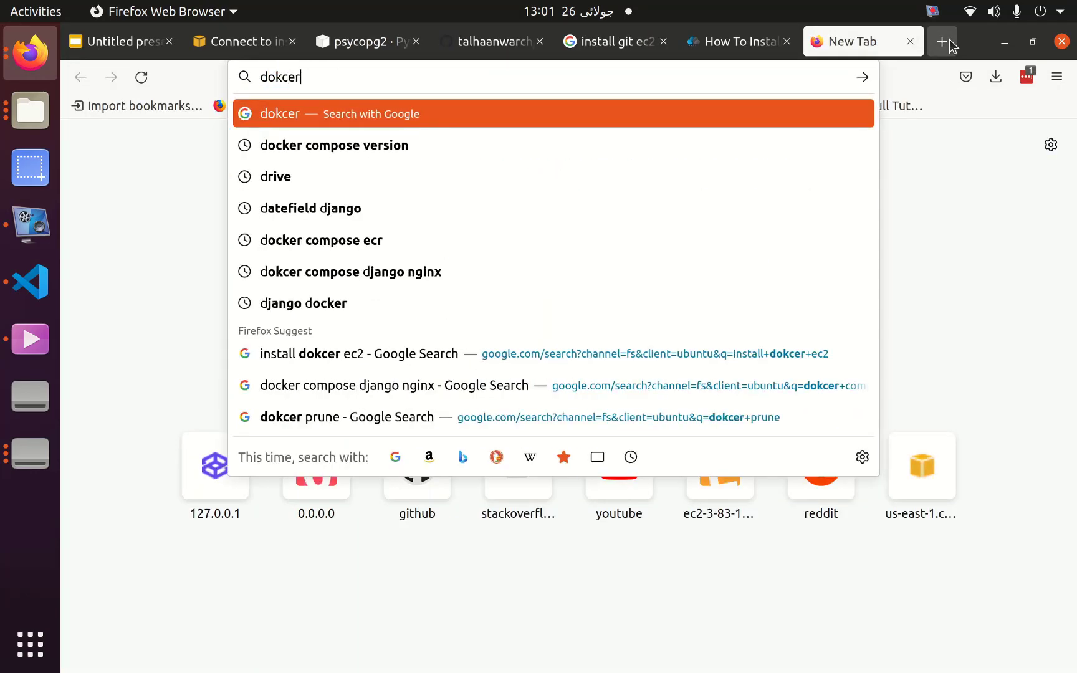
key(Down)
key(Return)
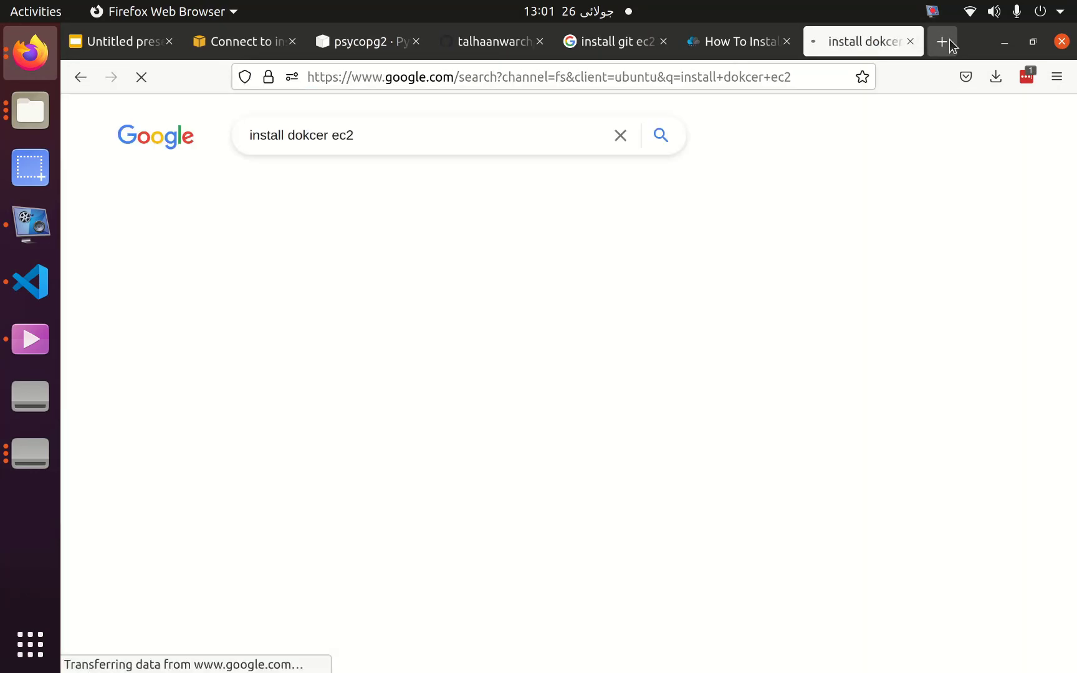
scroll(553, 385, down, 5)
scroll(554, 387, down, 3)
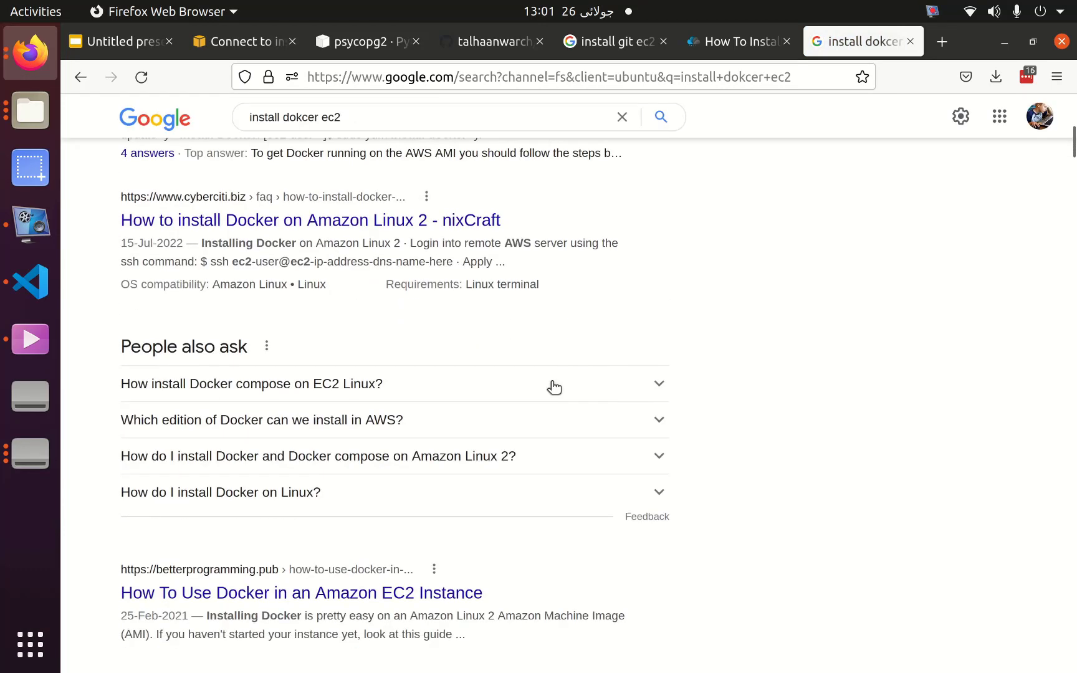
scroll(552, 388, down, 3)
scroll(550, 388, down, 3)
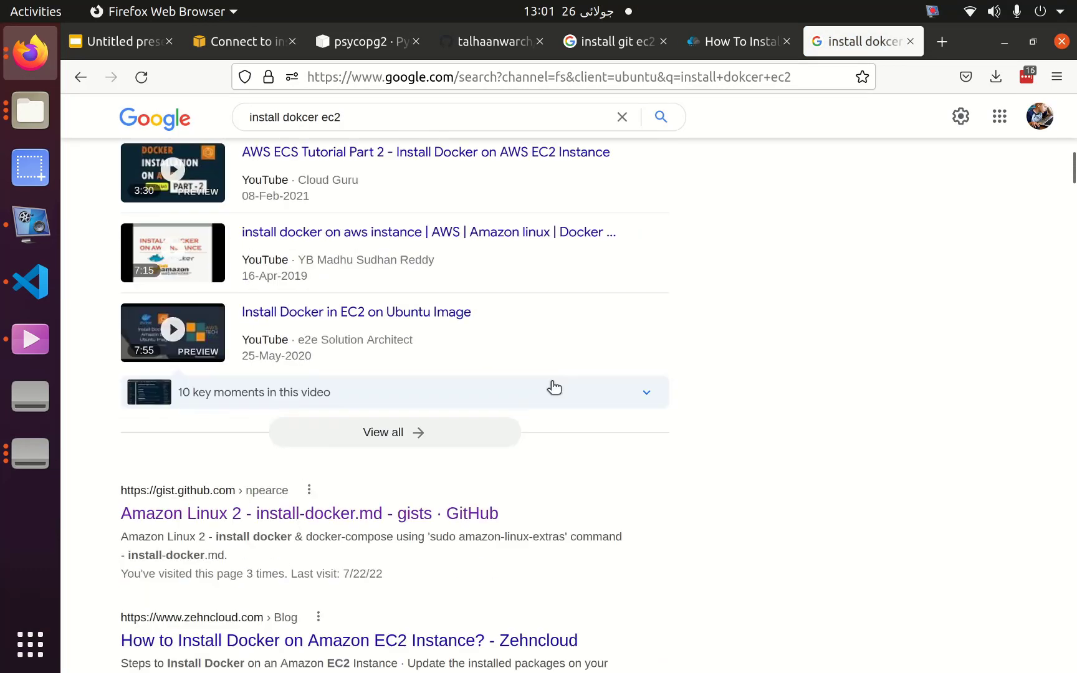
click(427, 506)
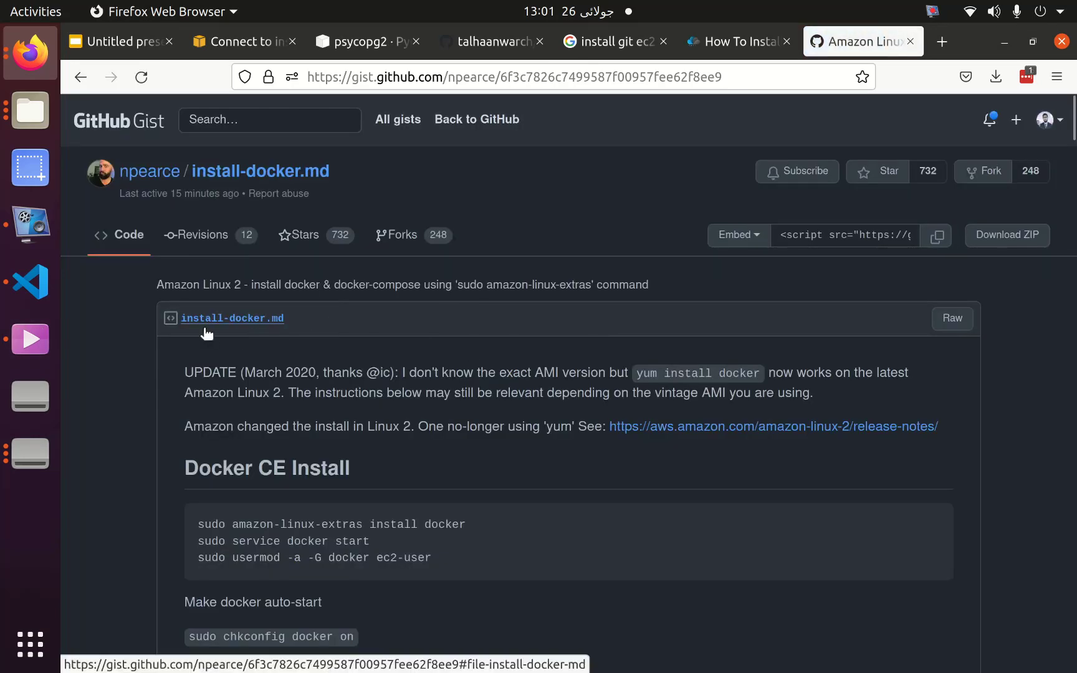
click(31, 283)
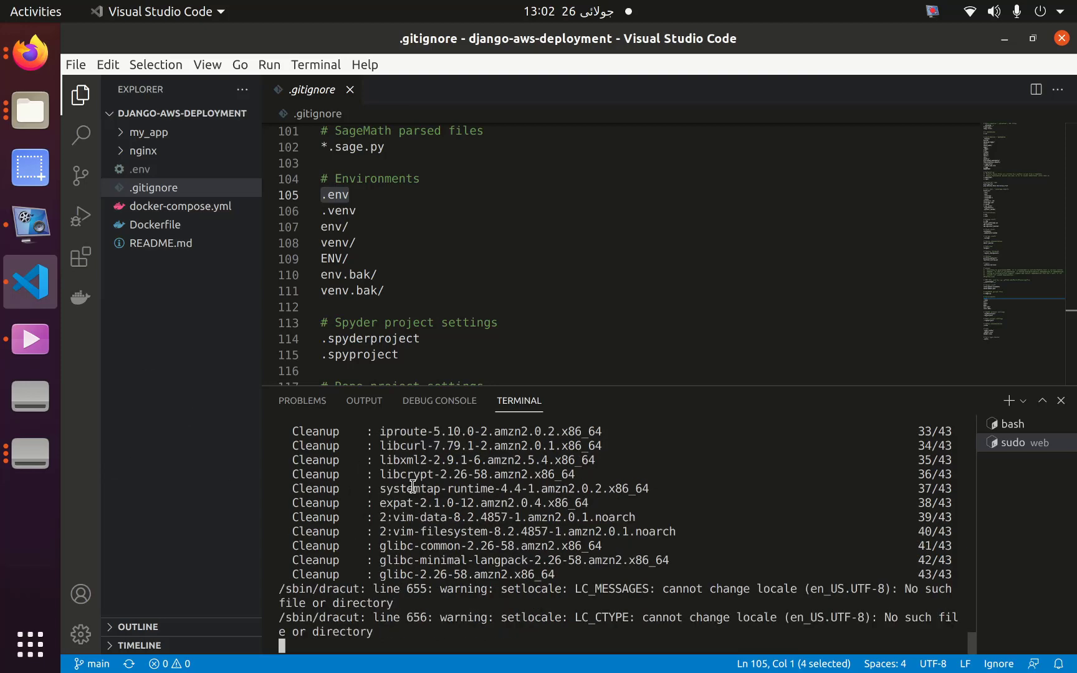
scroll(410, 486, up, 5)
scroll(410, 486, up, 5)
scroll(412, 486, up, 5)
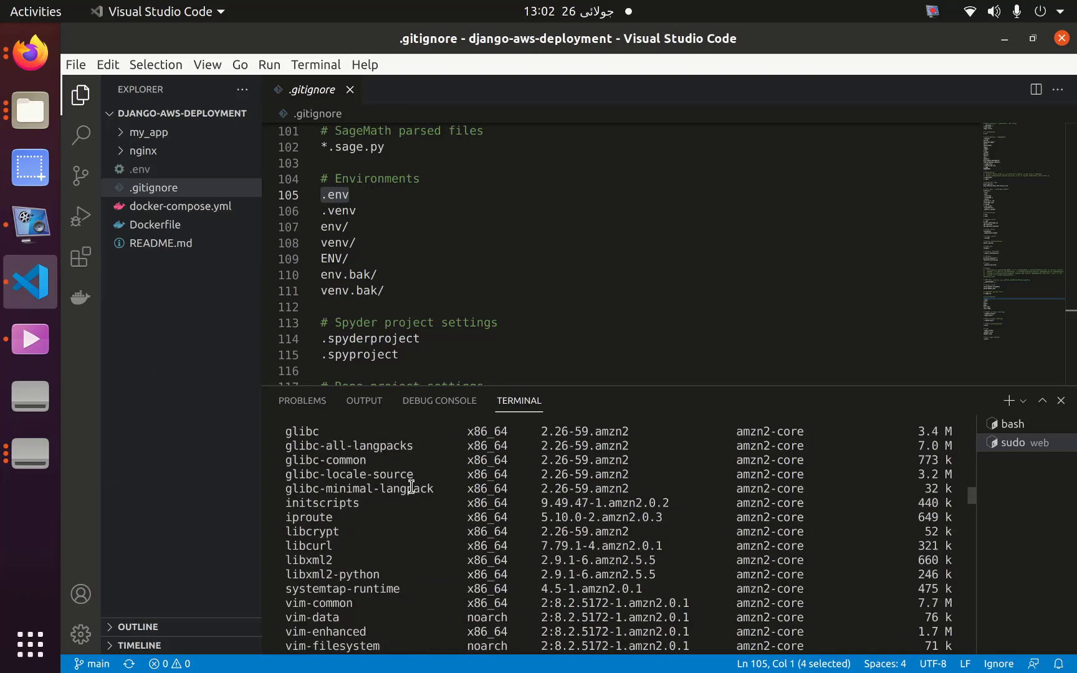
scroll(410, 487, up, 5)
scroll(411, 487, up, 4)
scroll(410, 487, down, 15)
scroll(411, 486, down, 15)
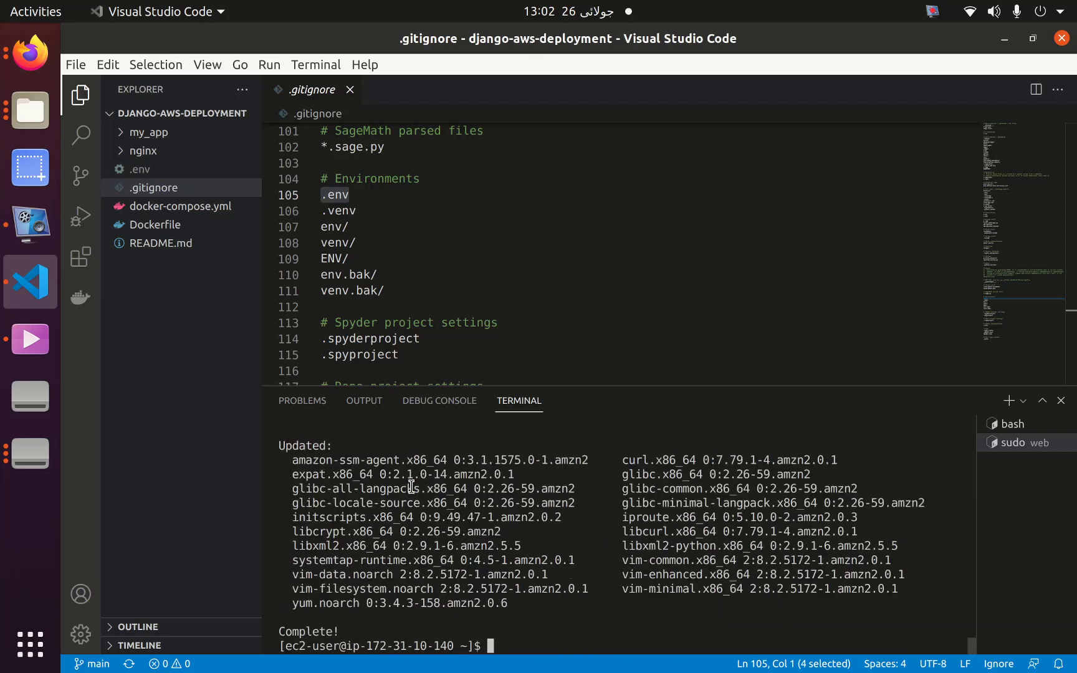
Run 'sudo yum install git -y', confirm git 2.37.1 with git --version, then clear.
right_click(525, 602)
click(556, 477)
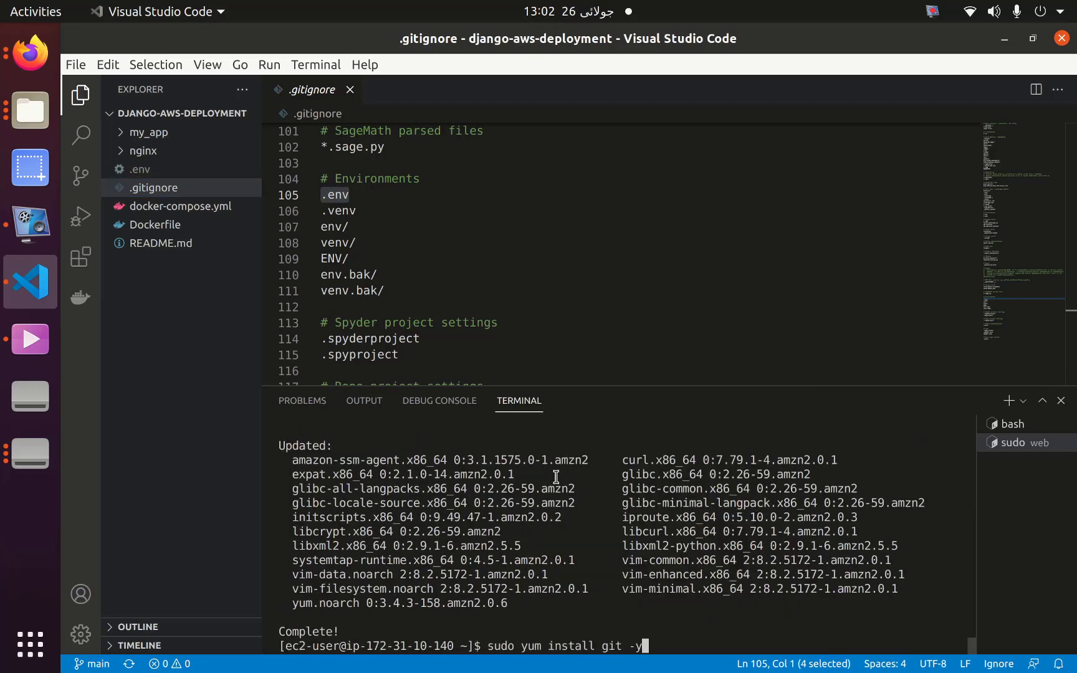
key(Return)
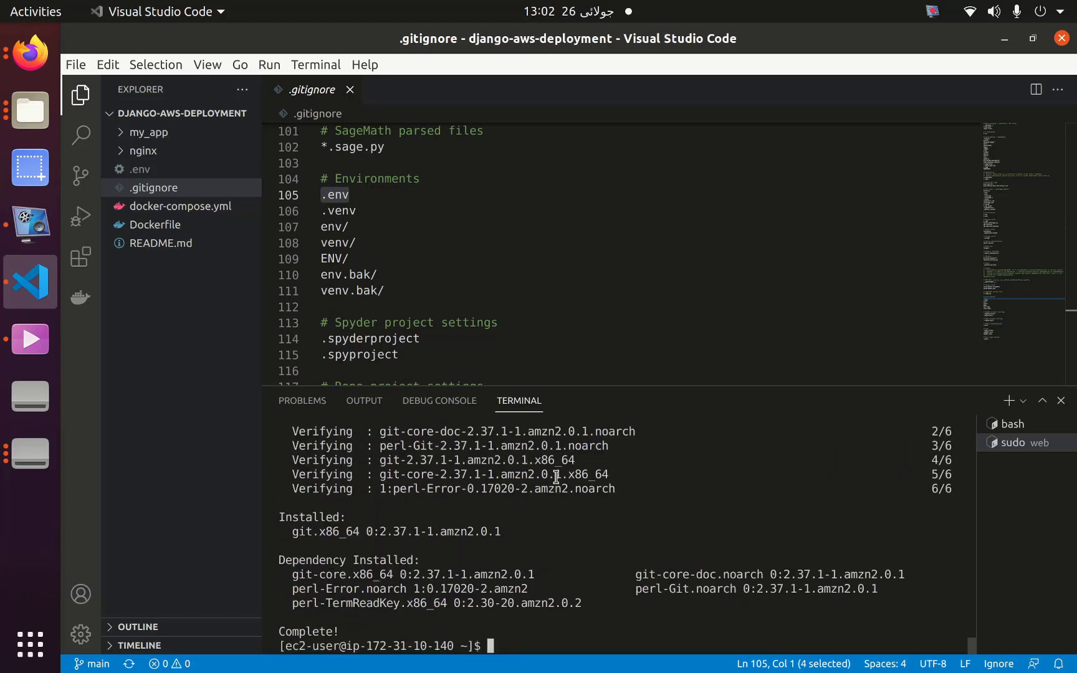
text(git)
key(Return)
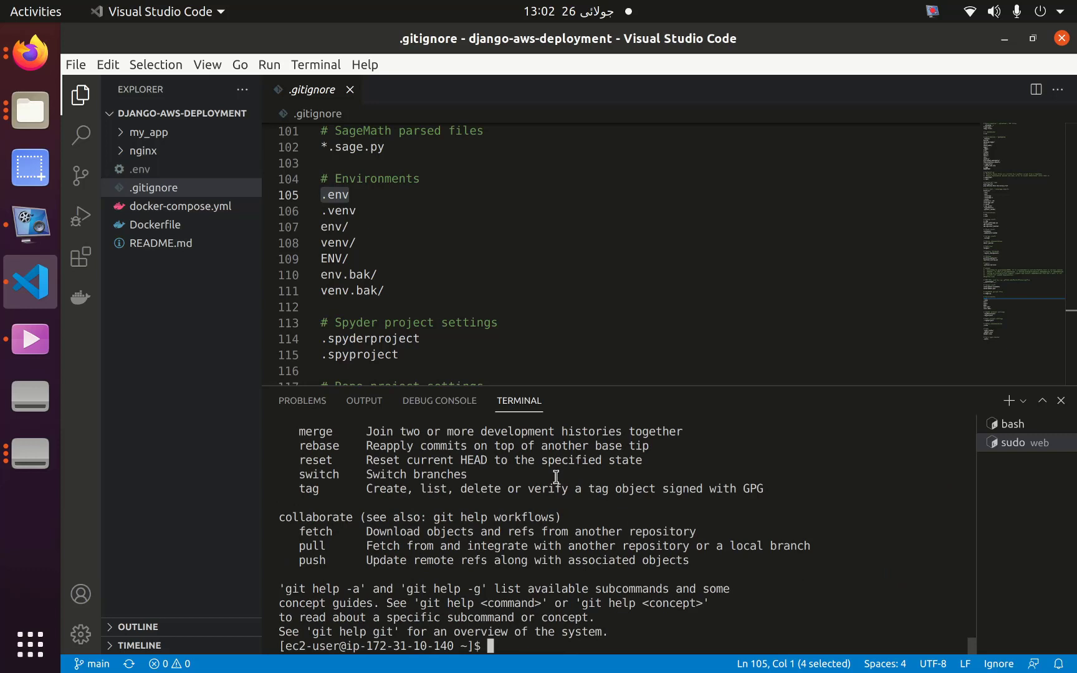
text(git --v)
text(ersion)
key(Return)
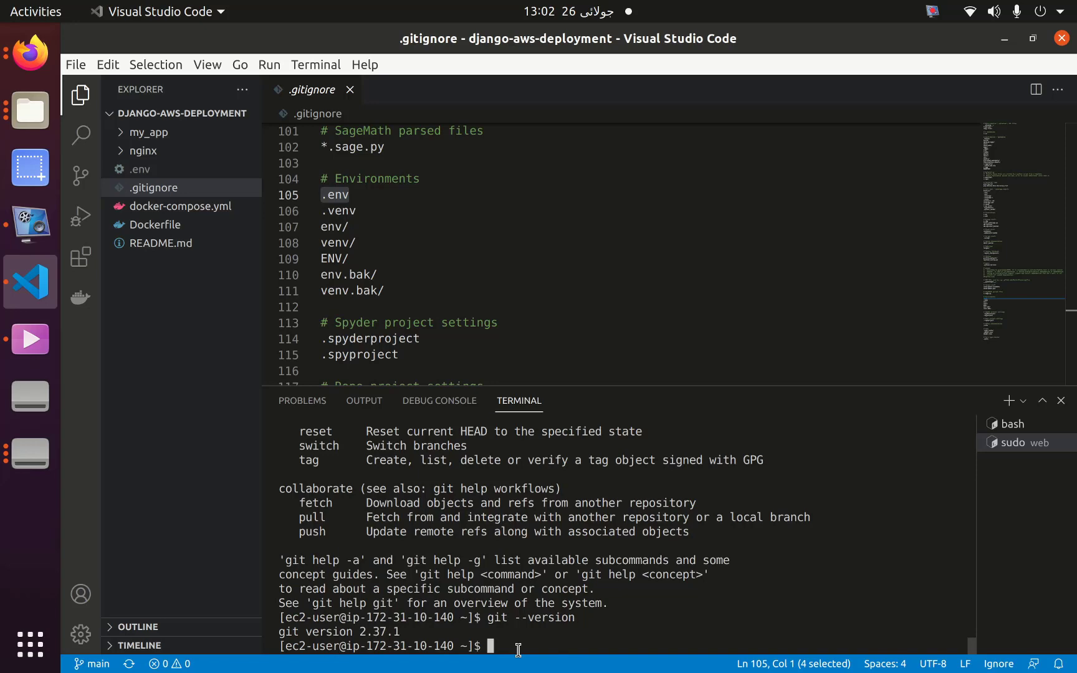
text(clear)
key(Return)
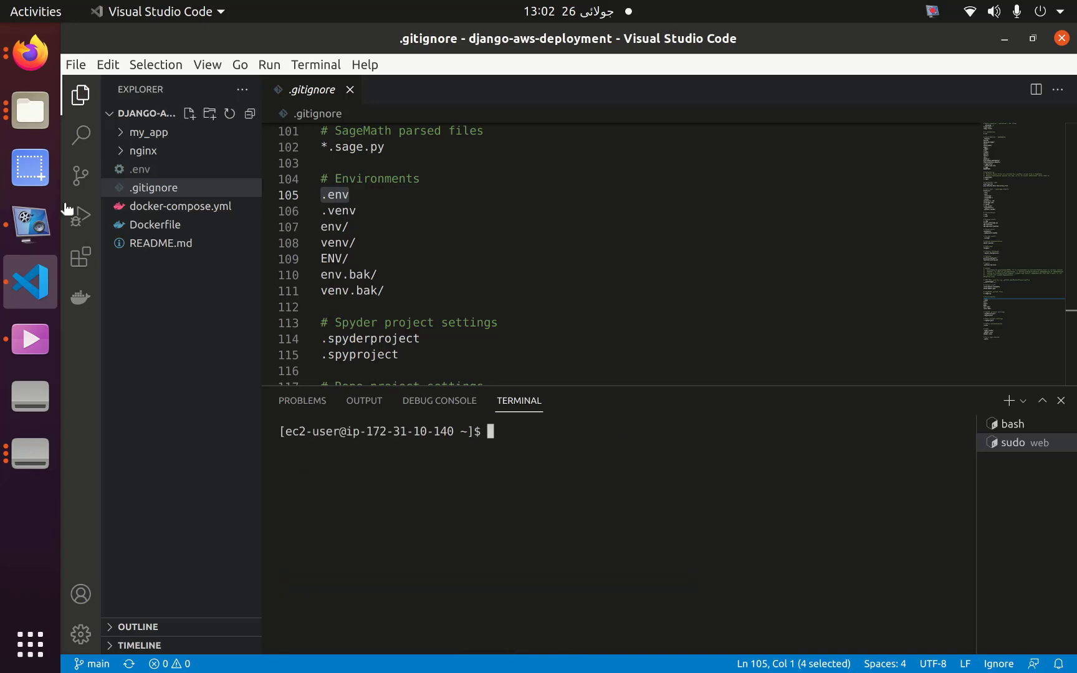
Copy 'sudo amazon-linux-extras install docker' from the gist and run it in the terminal.
click(13, 64)
scroll(207, 455, down, 2)
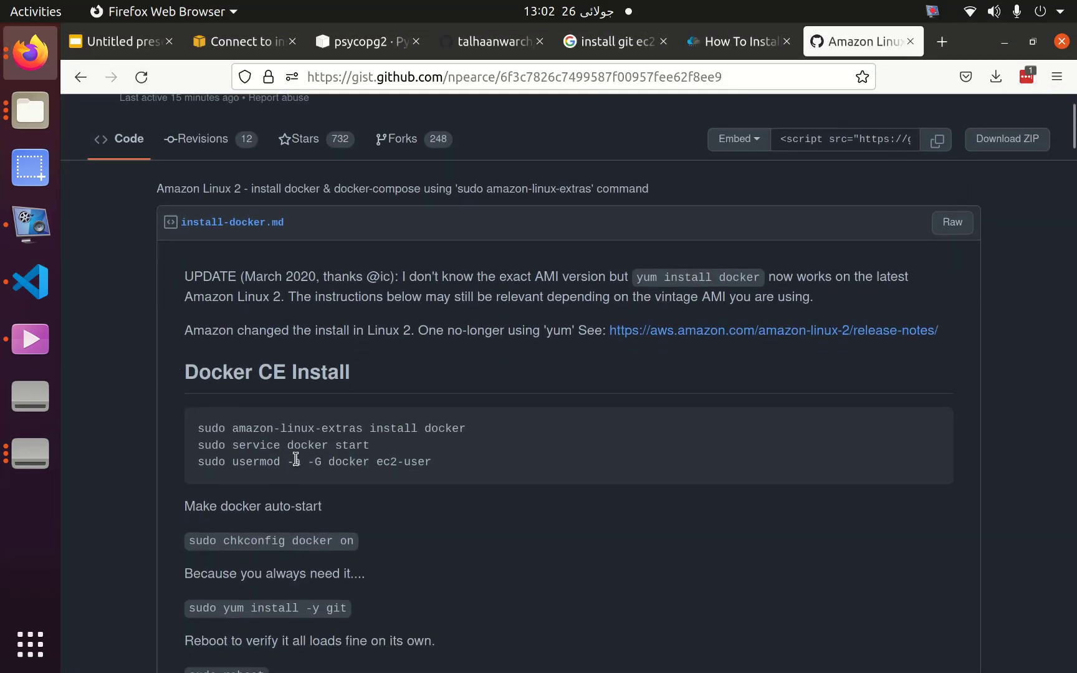
scroll(234, 441, down, 2)
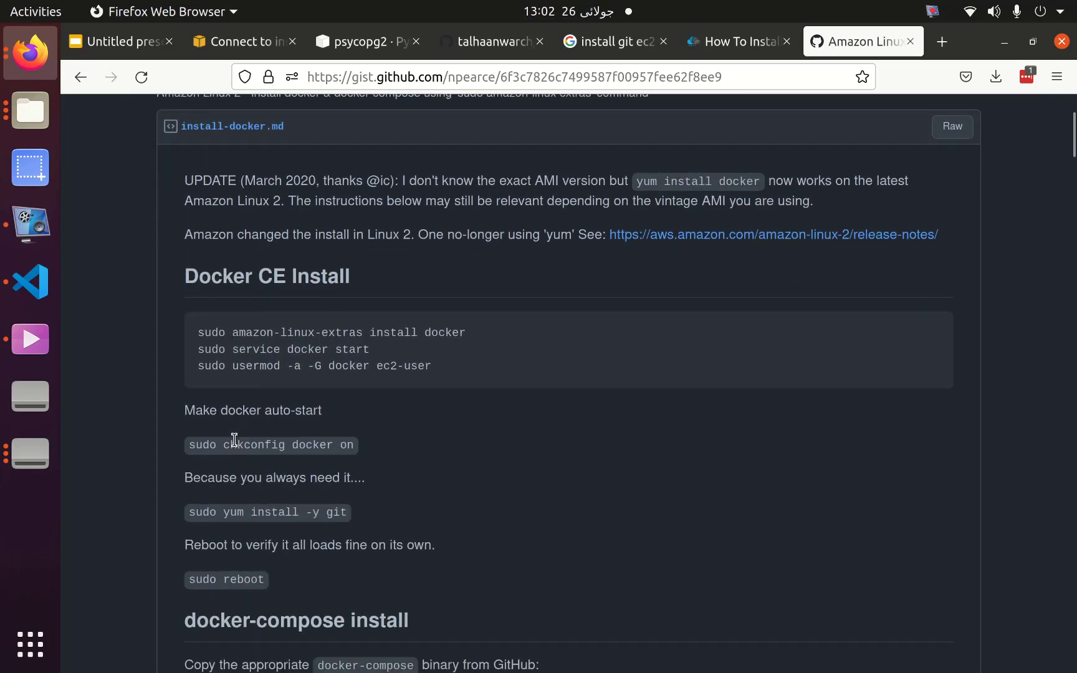
triple_click(262, 331)
right_click(263, 330)
click(287, 337)
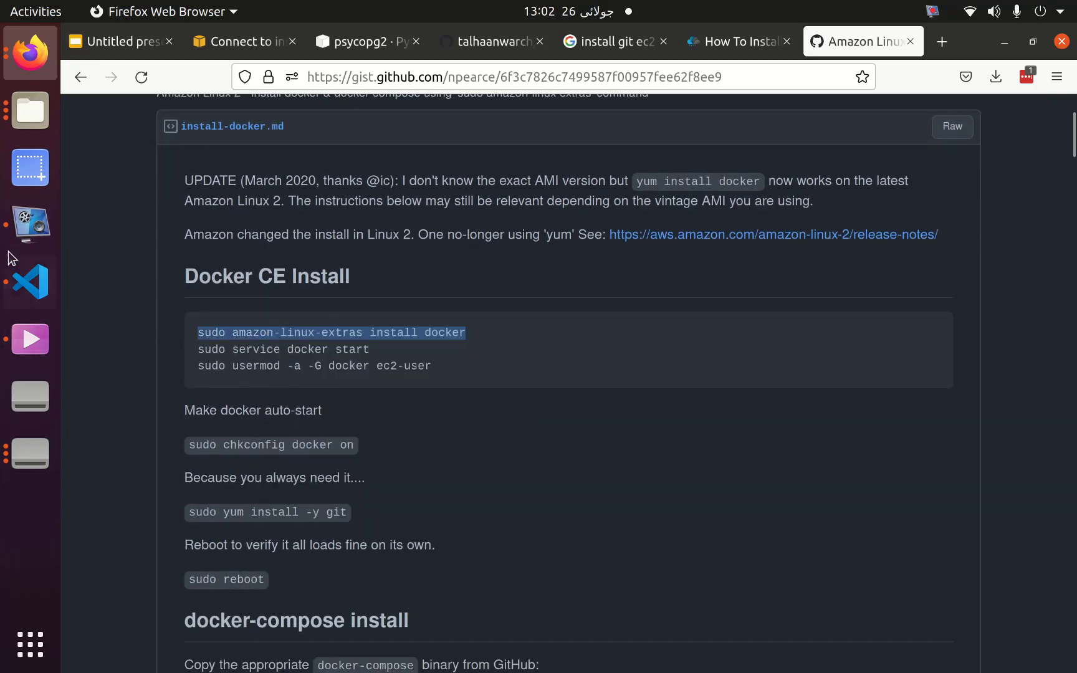
click(17, 249)
click(31, 281)
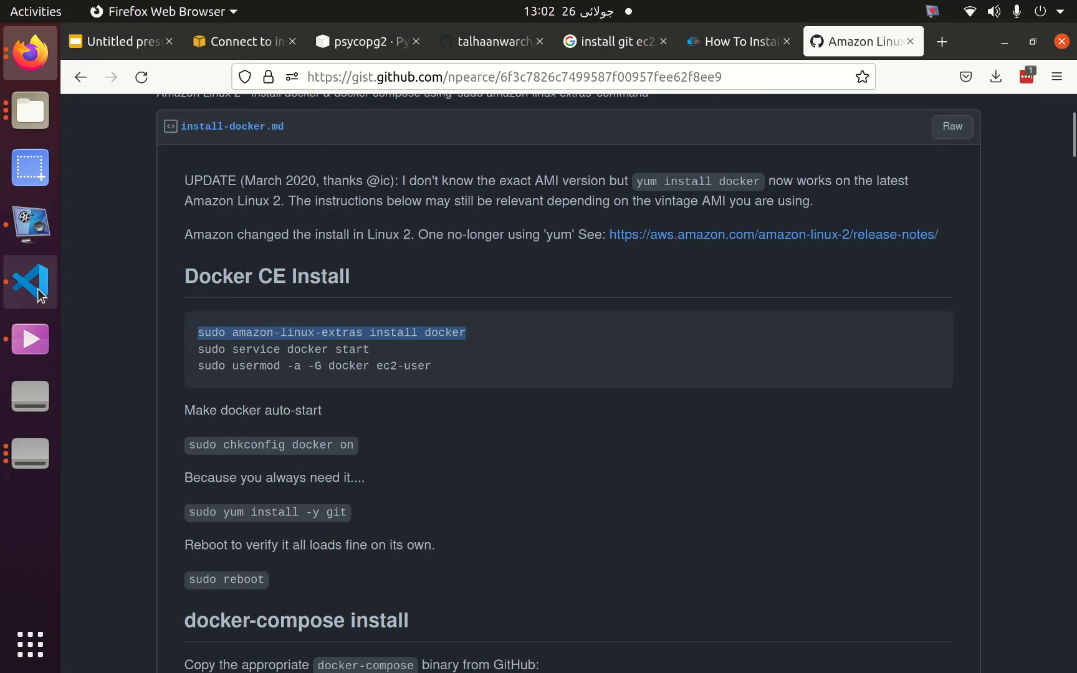
drag(284, 433, 327, 434)
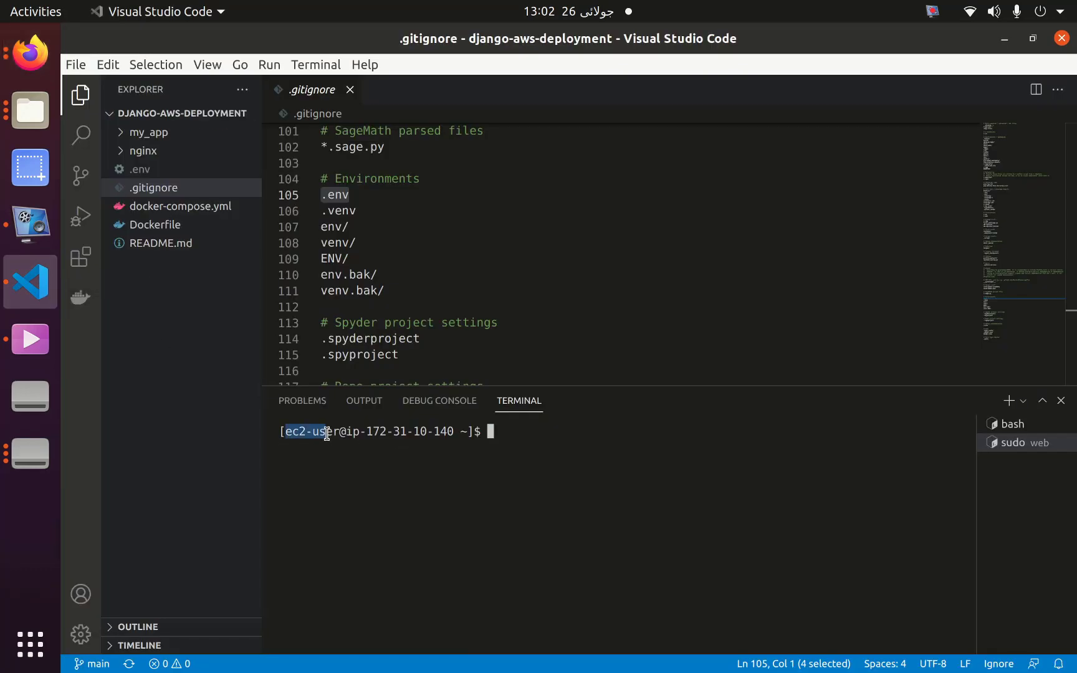
click(514, 462)
right_click(514, 461)
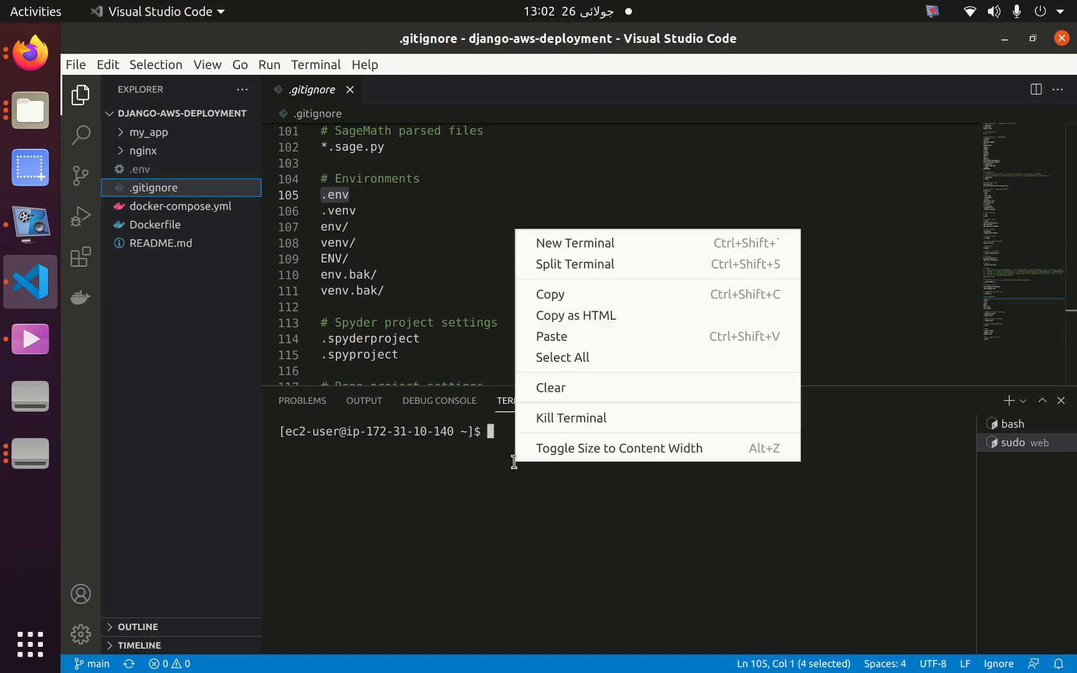
click(554, 339)
key(Return)
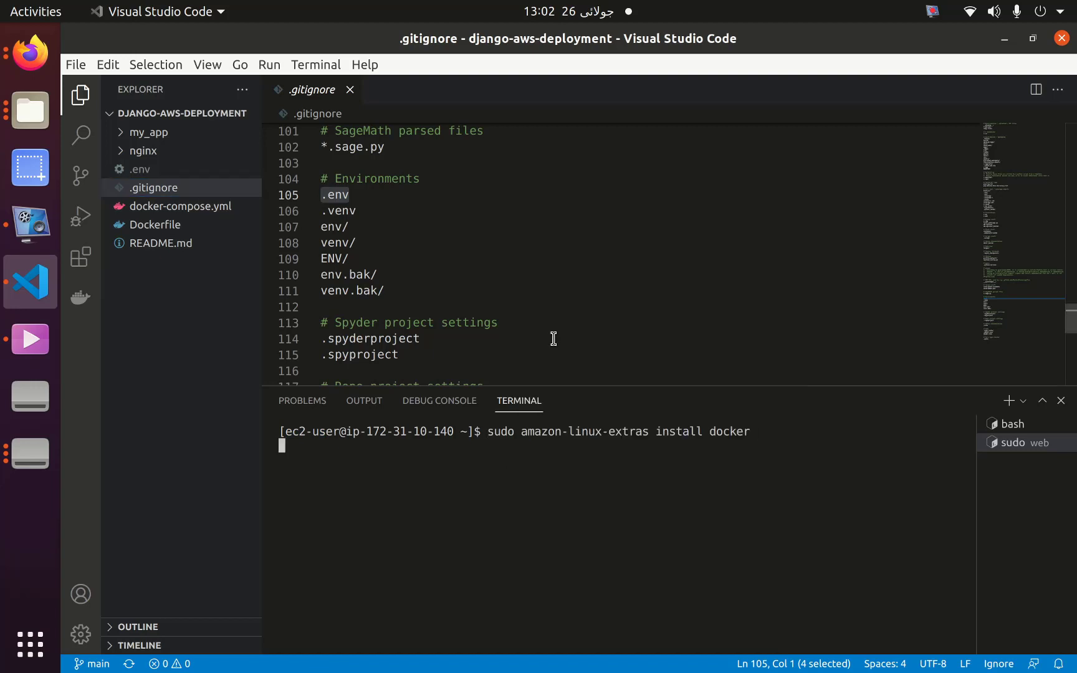
Copy the gist's Docker service start command and confirm the package installation with y.
click(31, 55)
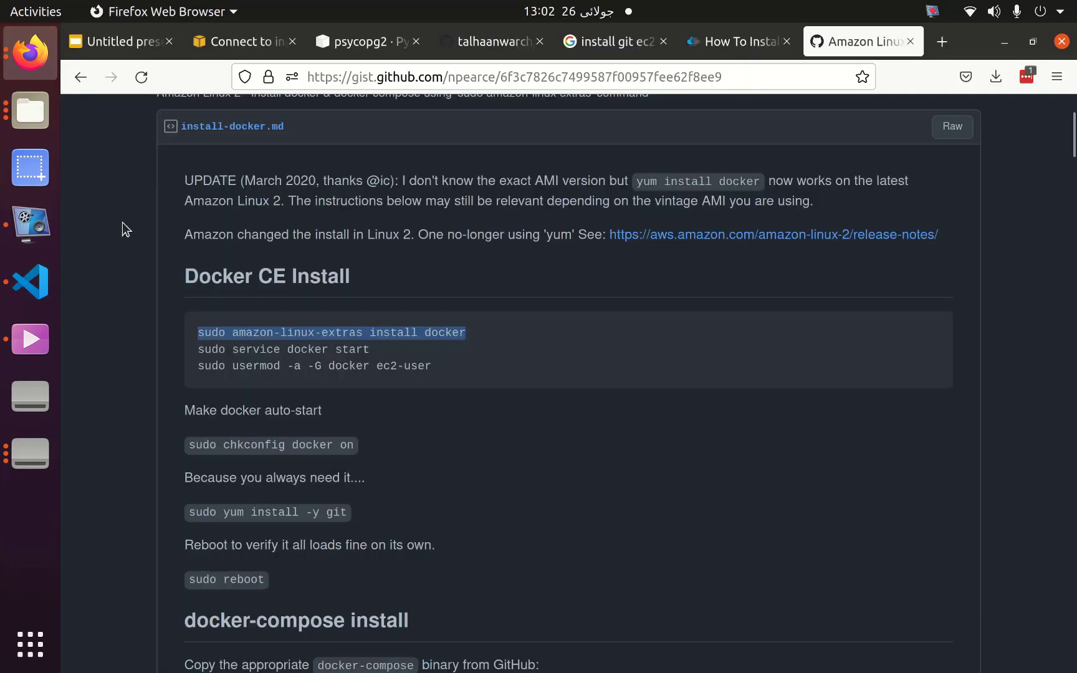
triple_click(223, 350)
right_click(223, 349)
click(243, 369)
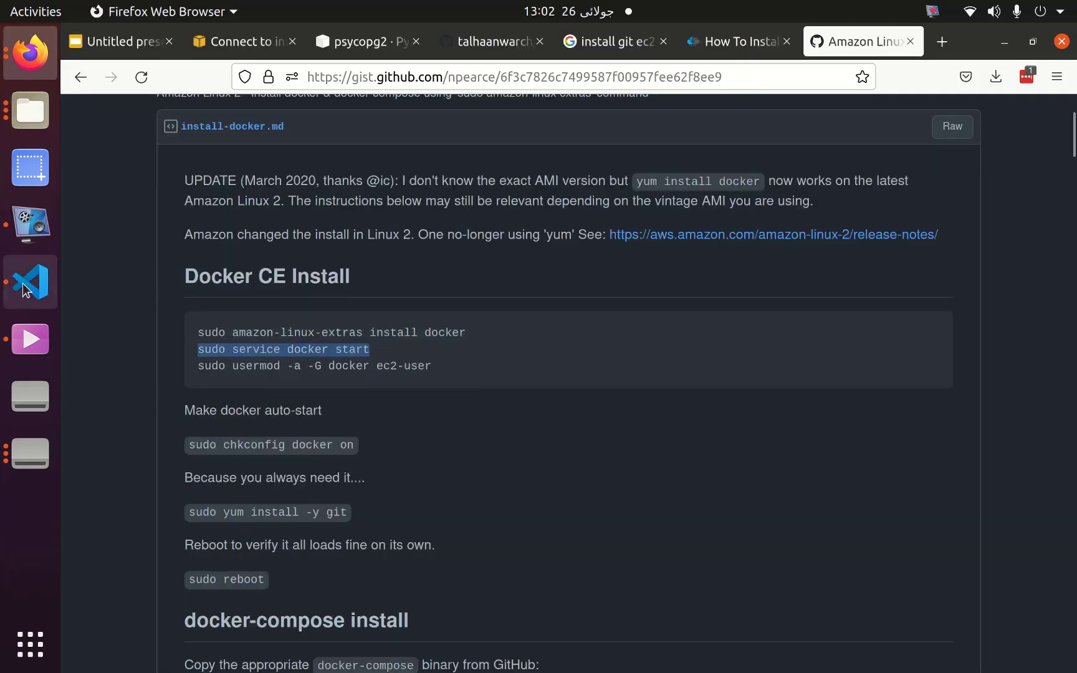
click(23, 283)
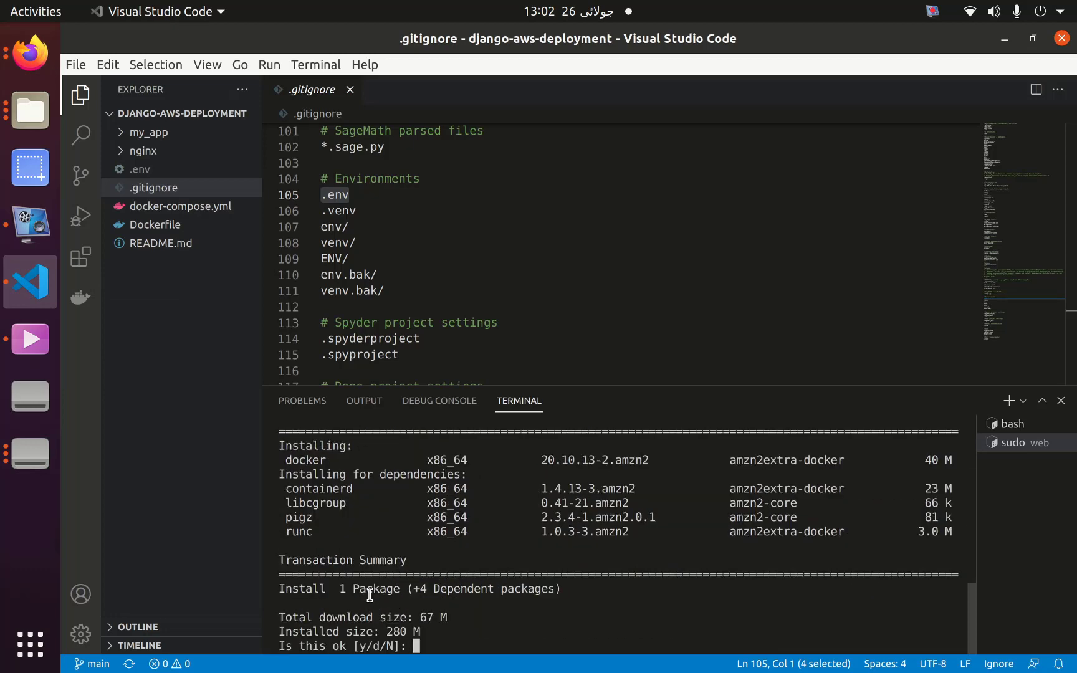
text(y)
key(Return)
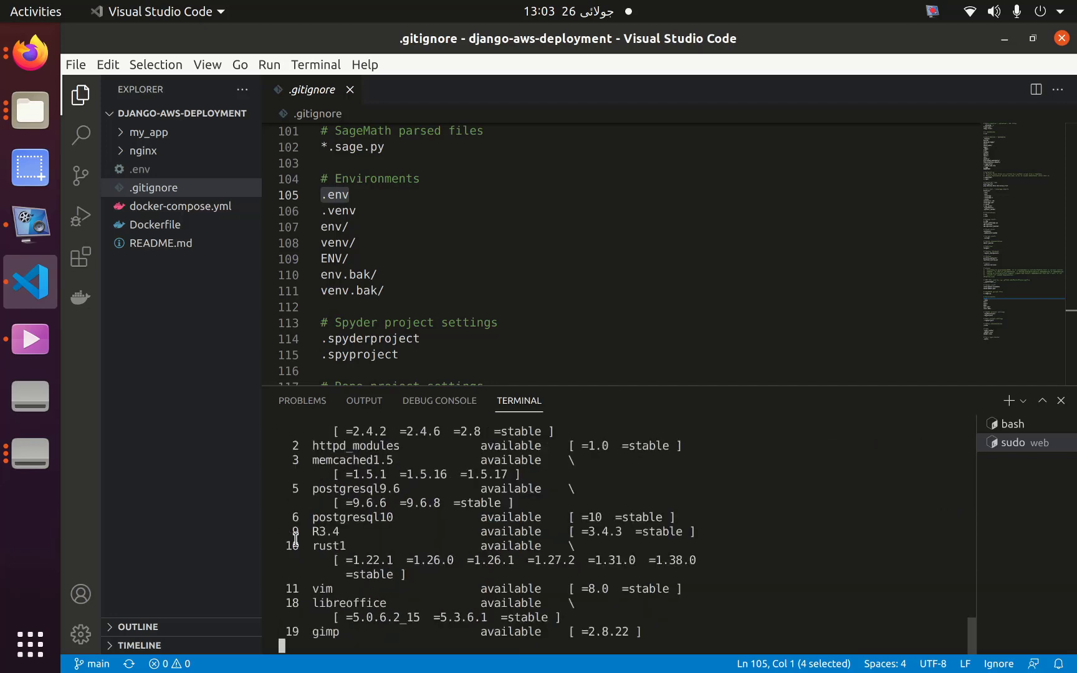
Paste and run the Docker service start command in the remote terminal.
right_click(514, 644)
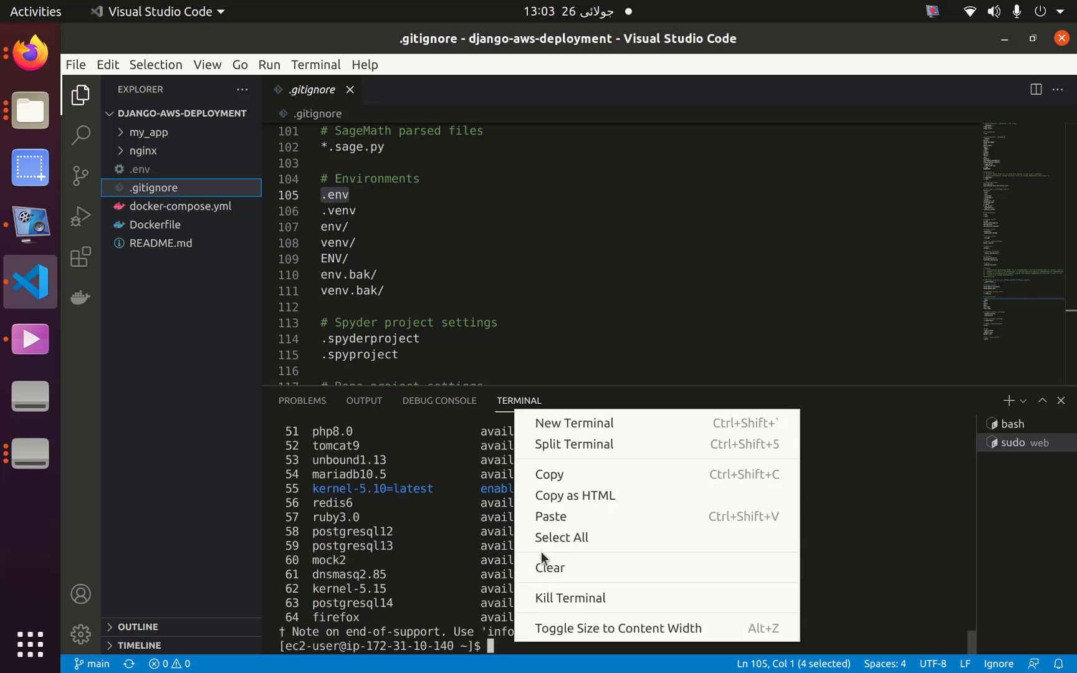
click(547, 516)
key(Return)
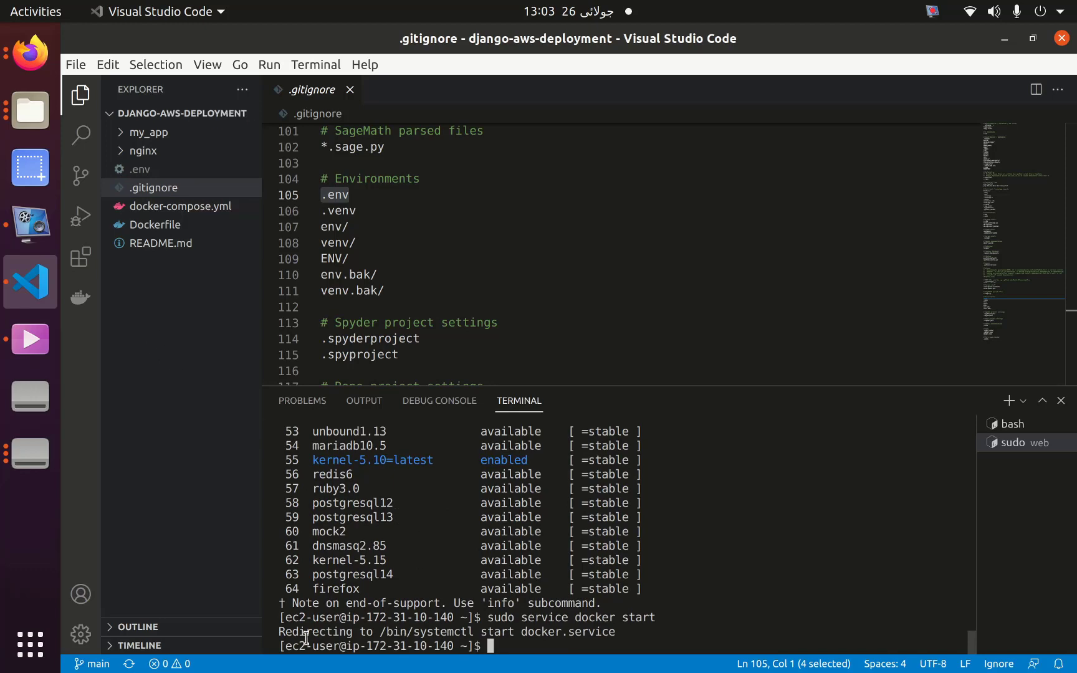
Copy 'sudo usermod -a -G docker ec2-user' from the gist and run it on the instance.
click(30, 52)
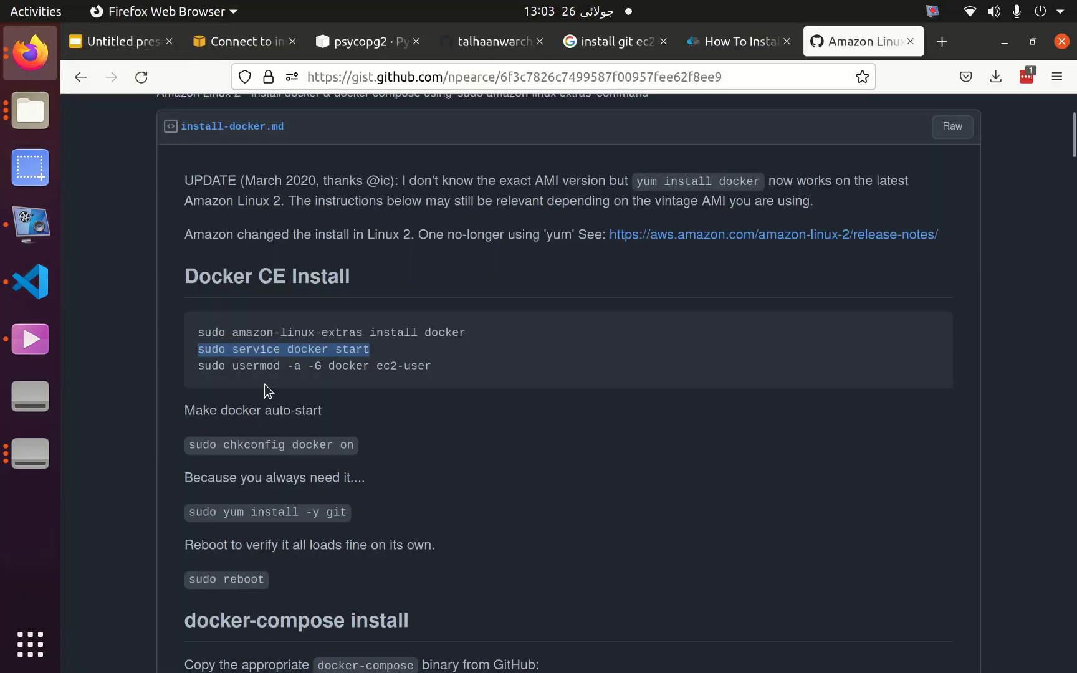
triple_click(265, 366)
right_click(262, 366)
click(279, 384)
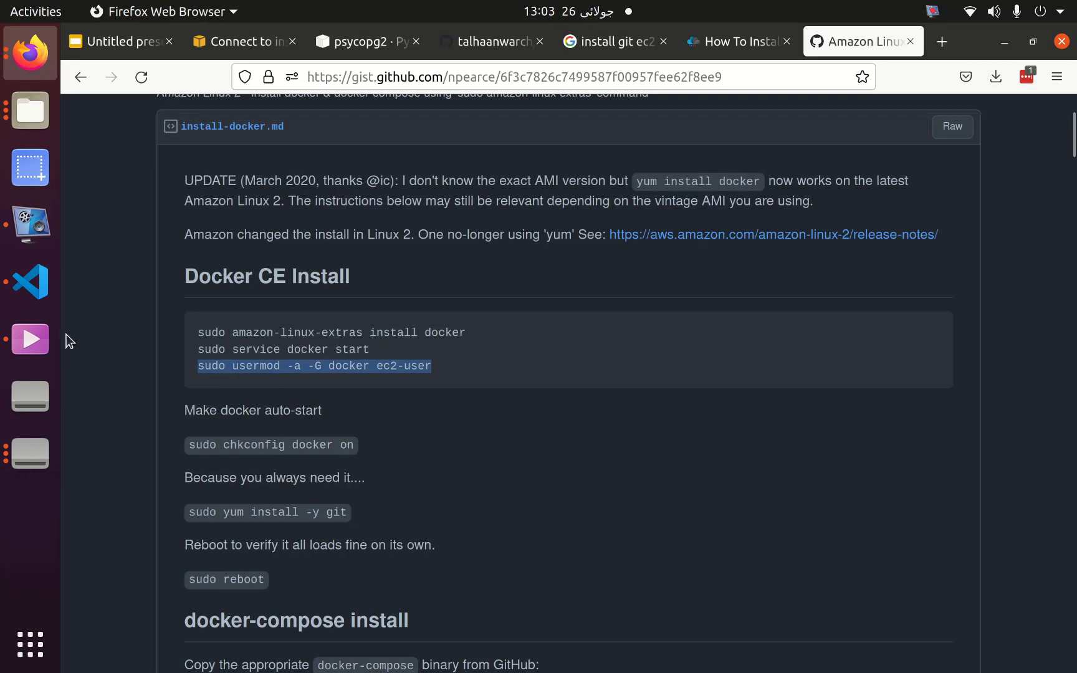
click(31, 281)
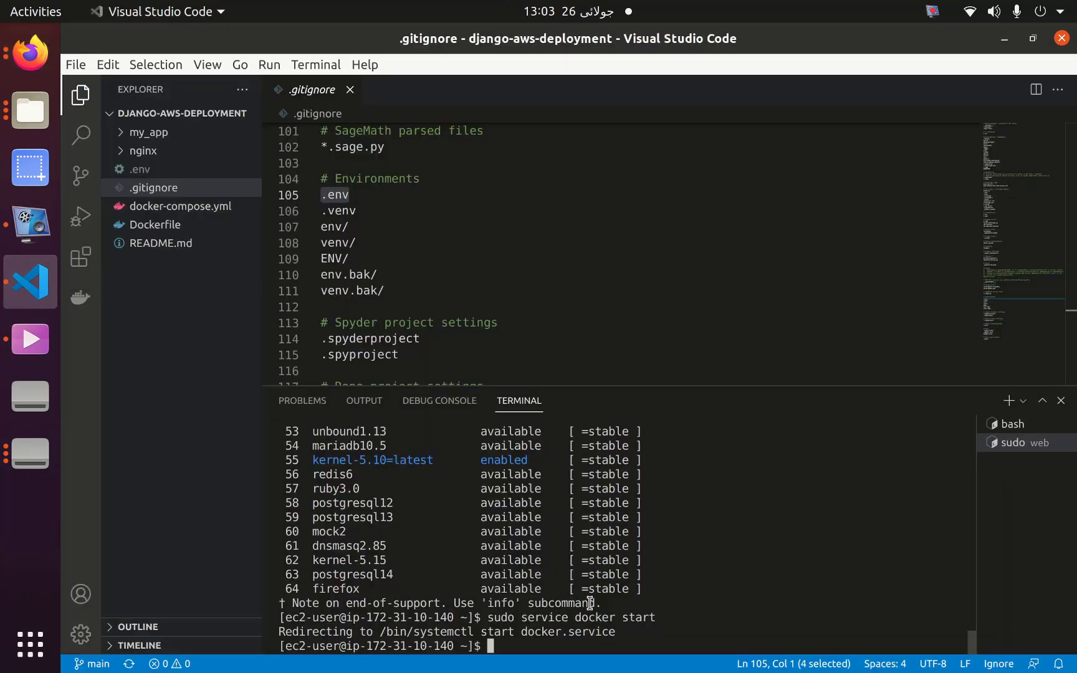
right_click(626, 617)
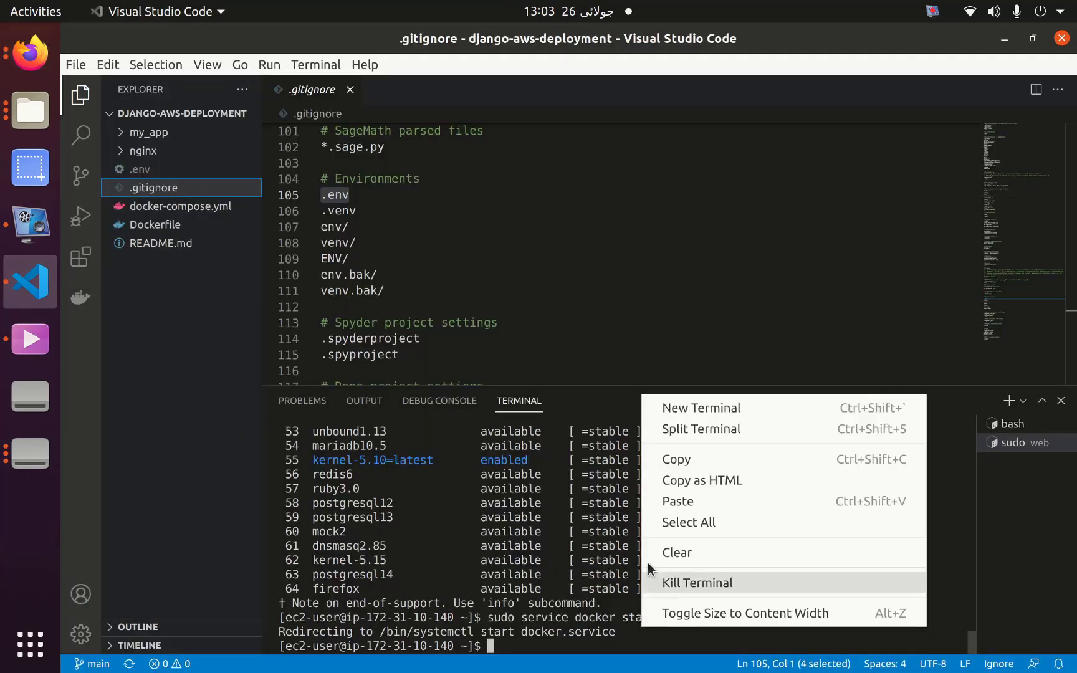
click(660, 499)
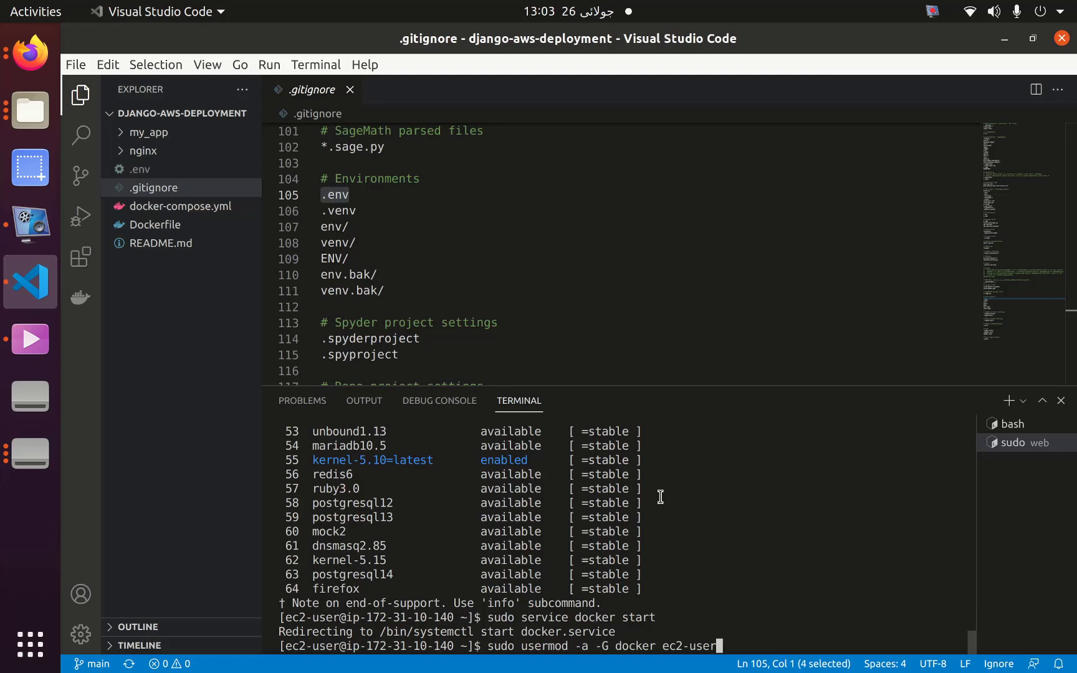
key(Return)
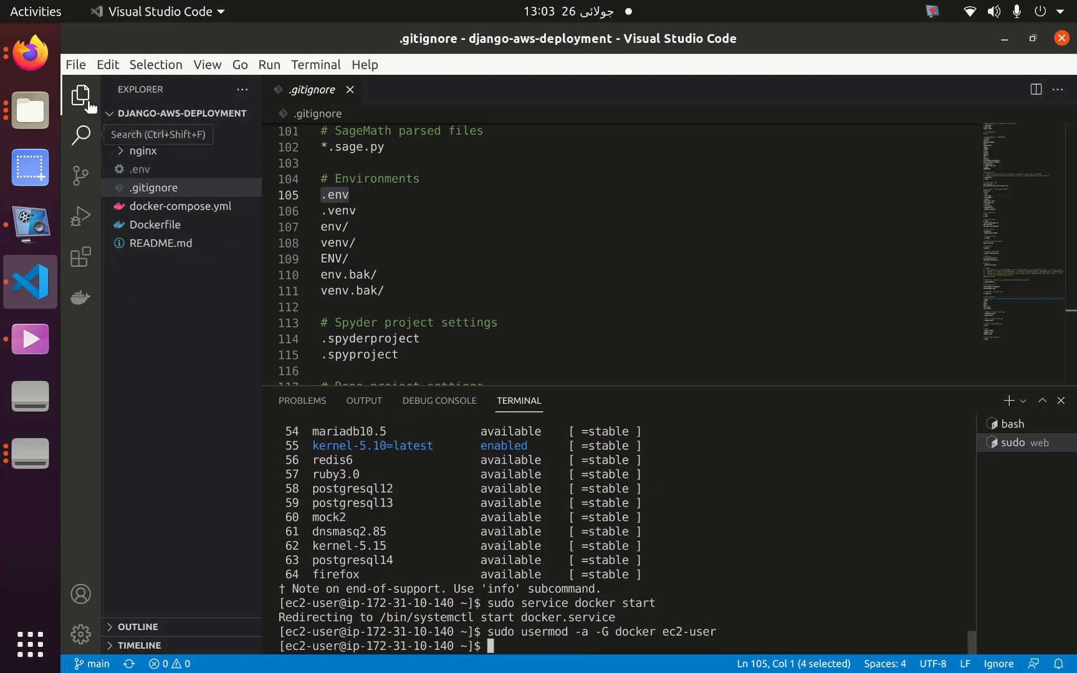
click(31, 53)
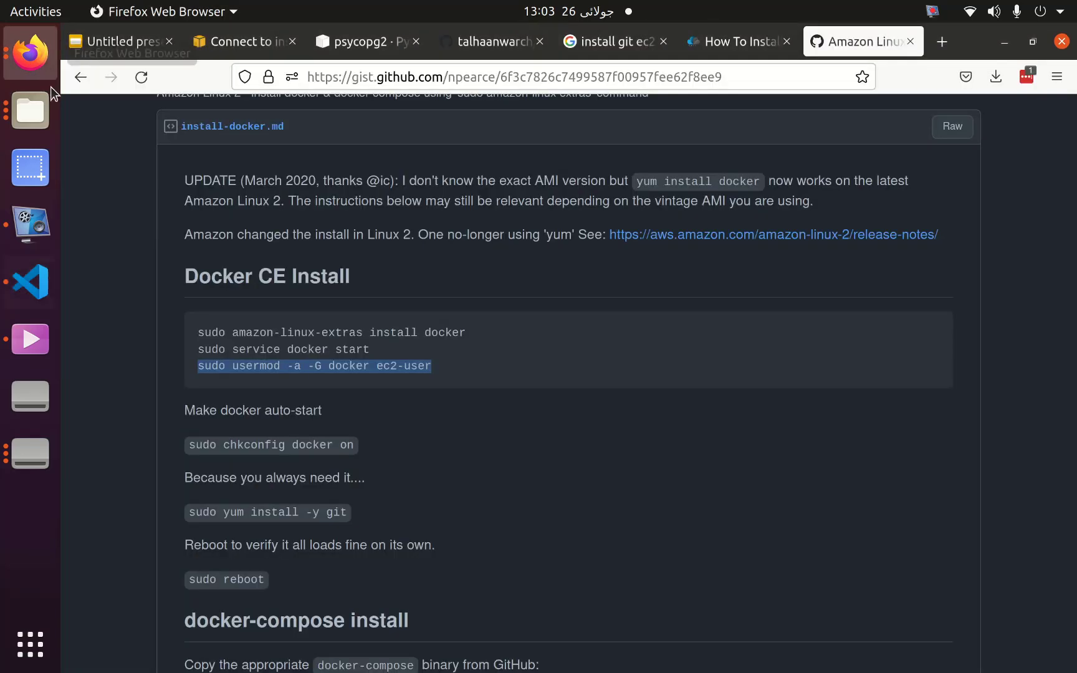
Enable Docker at boot by running 'sudo chkconfig docker on' from the gist.
triple_click(239, 448)
right_click(239, 449)
click(269, 461)
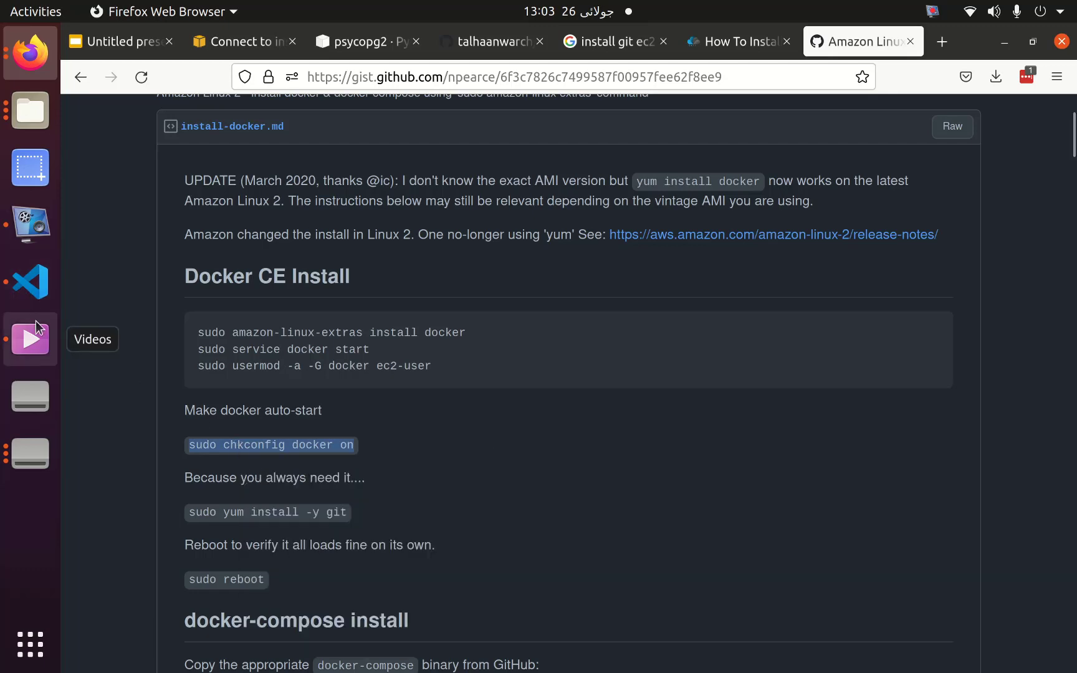
click(32, 285)
right_click(563, 577)
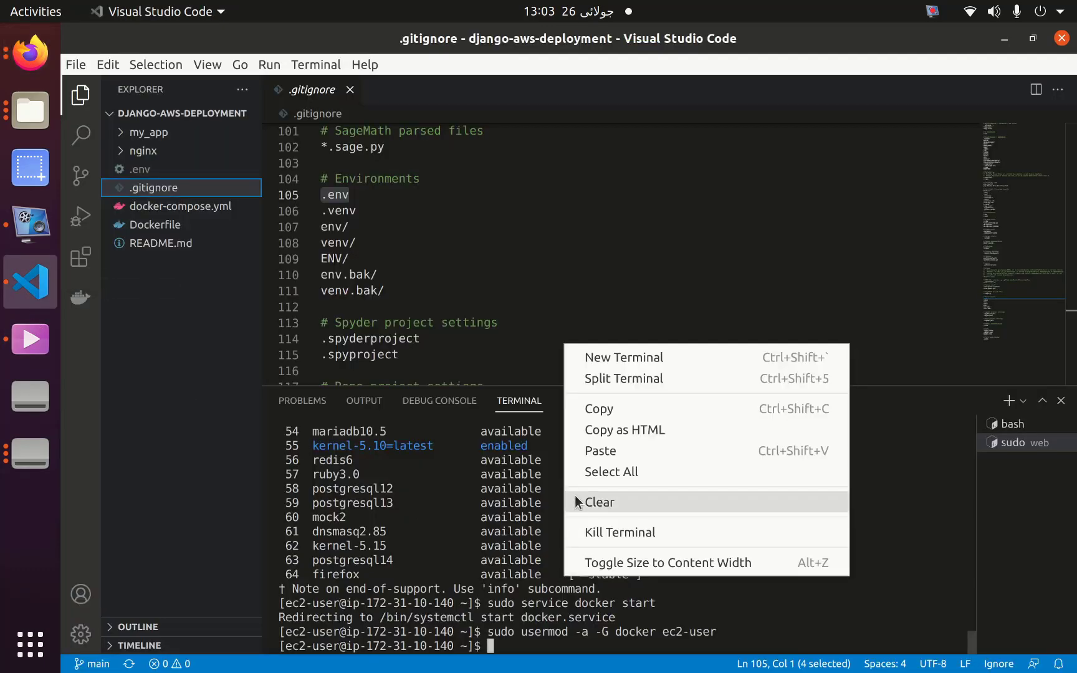
click(582, 455)
key(Return)
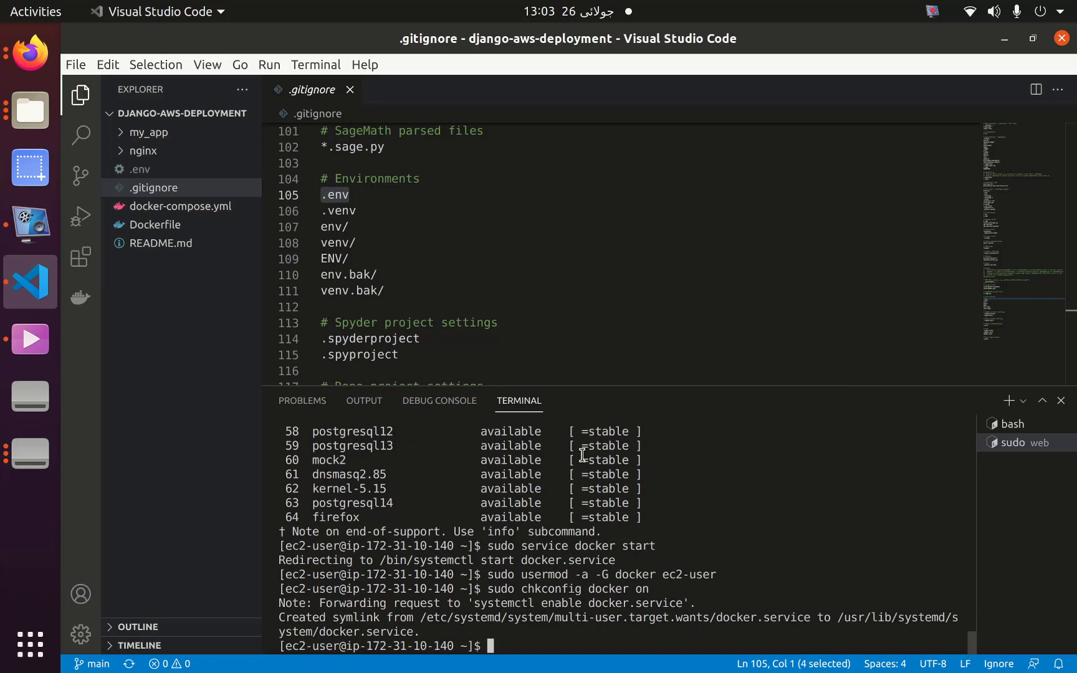
click(5, 64)
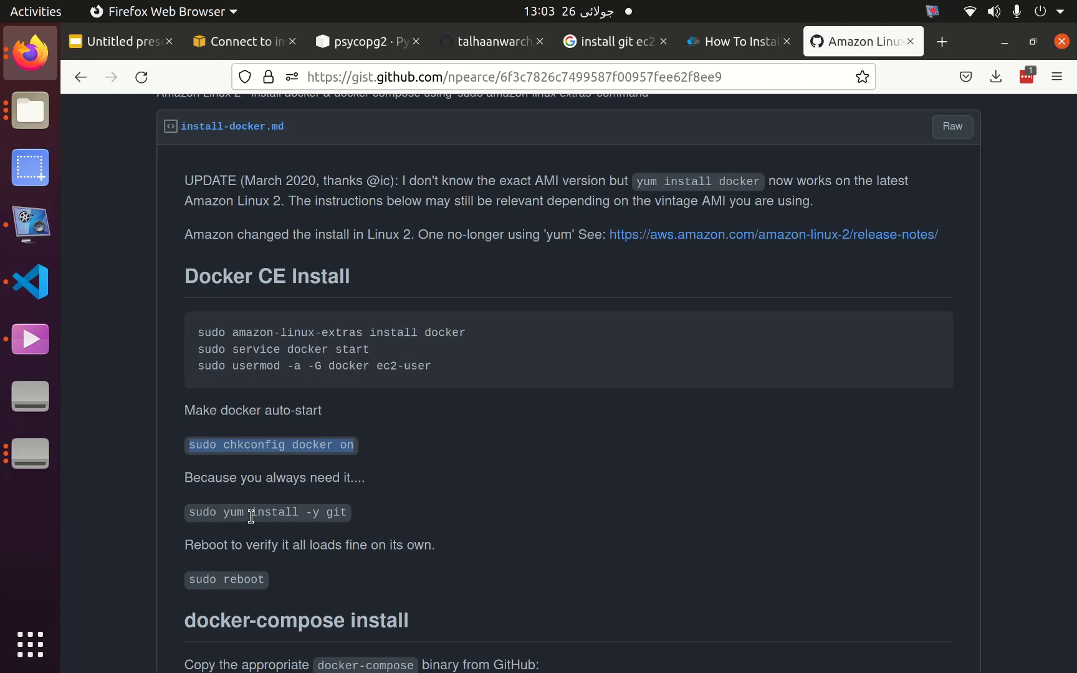
Copy 'sudo yum install -y git' from the gist and run it in the terminal.
triple_click(250, 516)
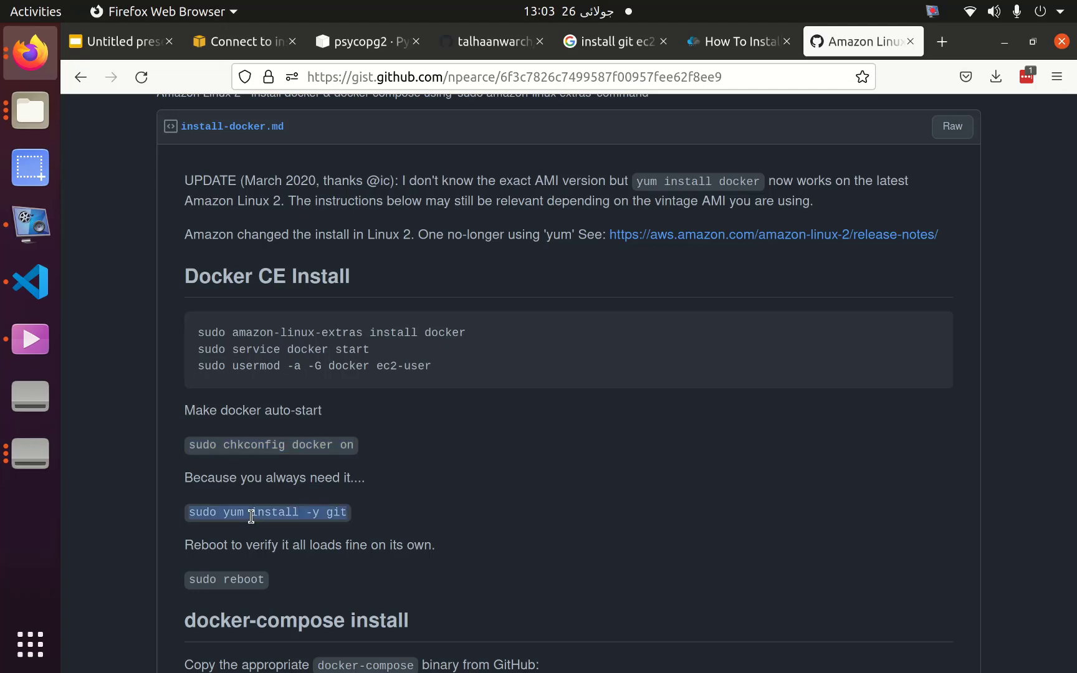
right_click(251, 516)
click(286, 327)
click(30, 282)
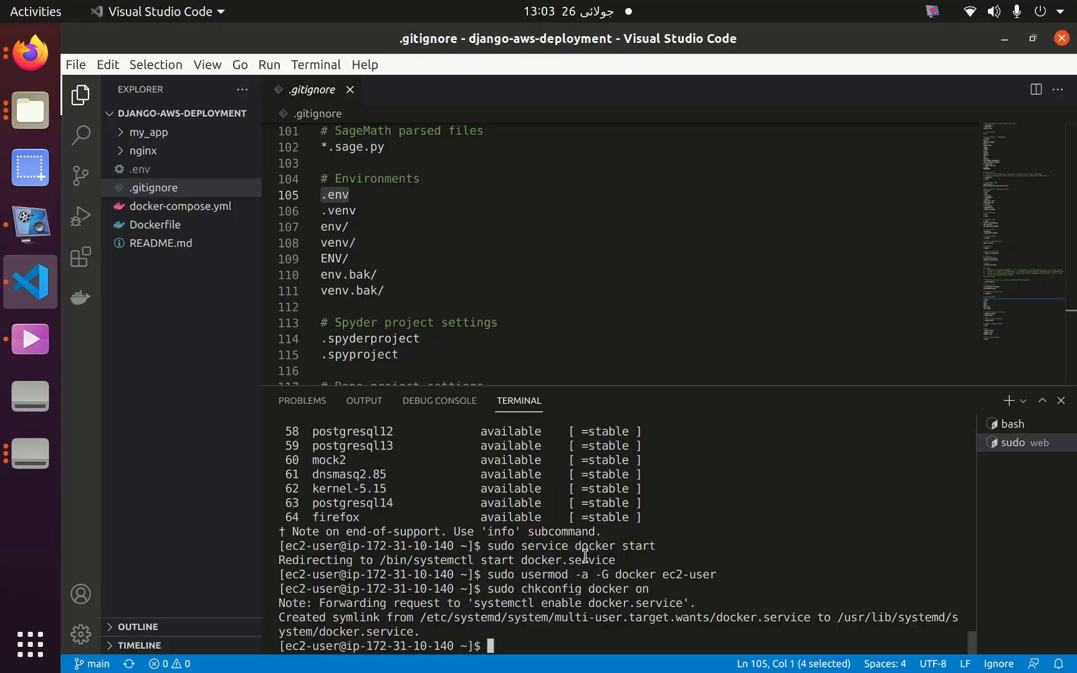
right_click(603, 435)
key(Escape)
key(ctrl+shift+v)
key(Return)
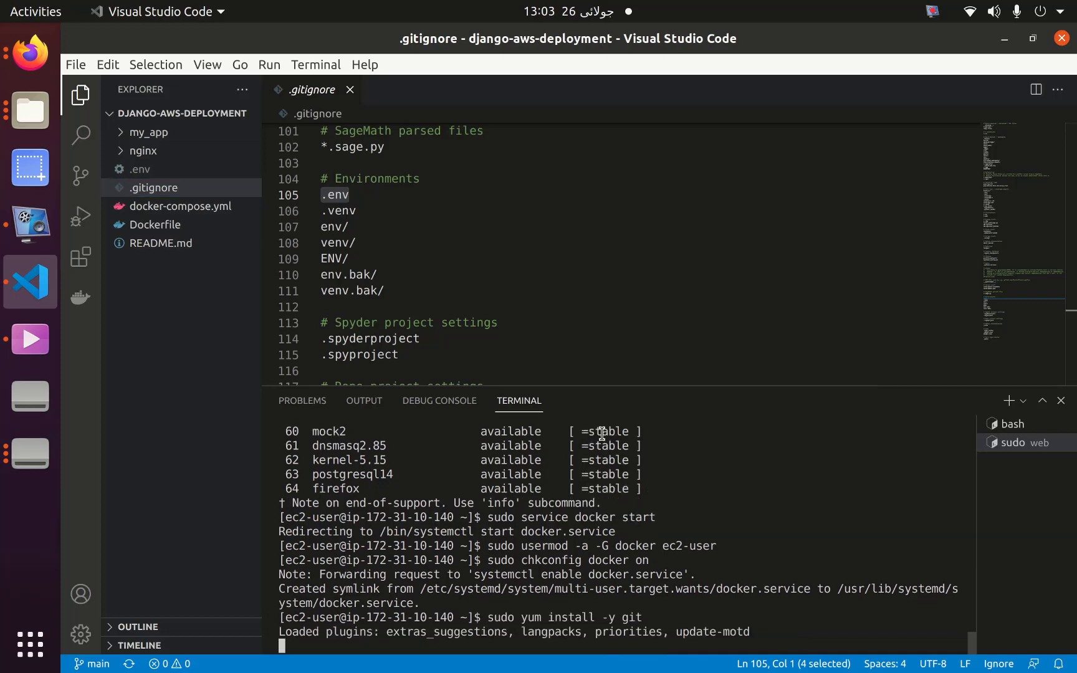
Copy 'sudo reboot' from the gist and run it, closing the SSH session.
click(30, 53)
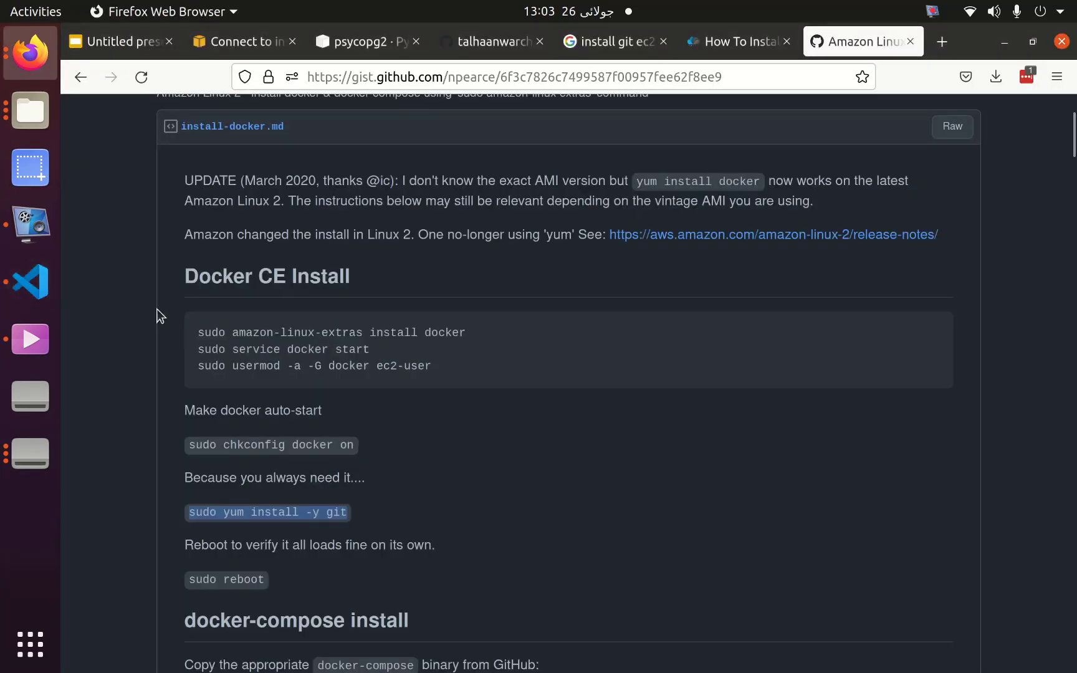
scroll(182, 351, down, 2)
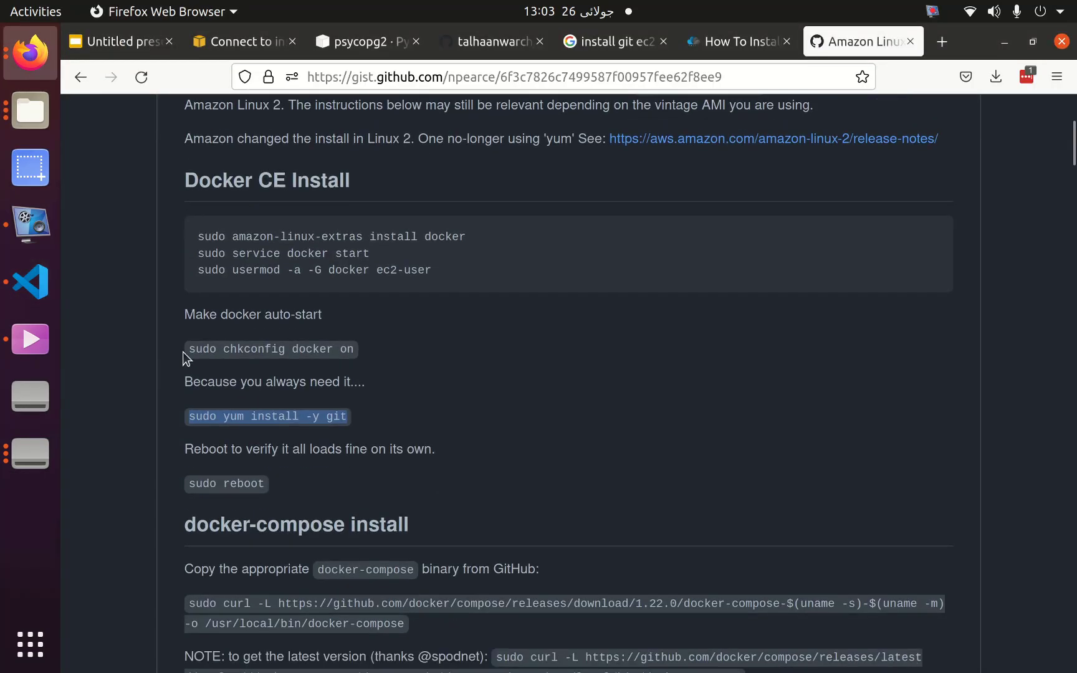
drag(190, 484, 266, 483)
right_click(215, 481)
click(250, 297)
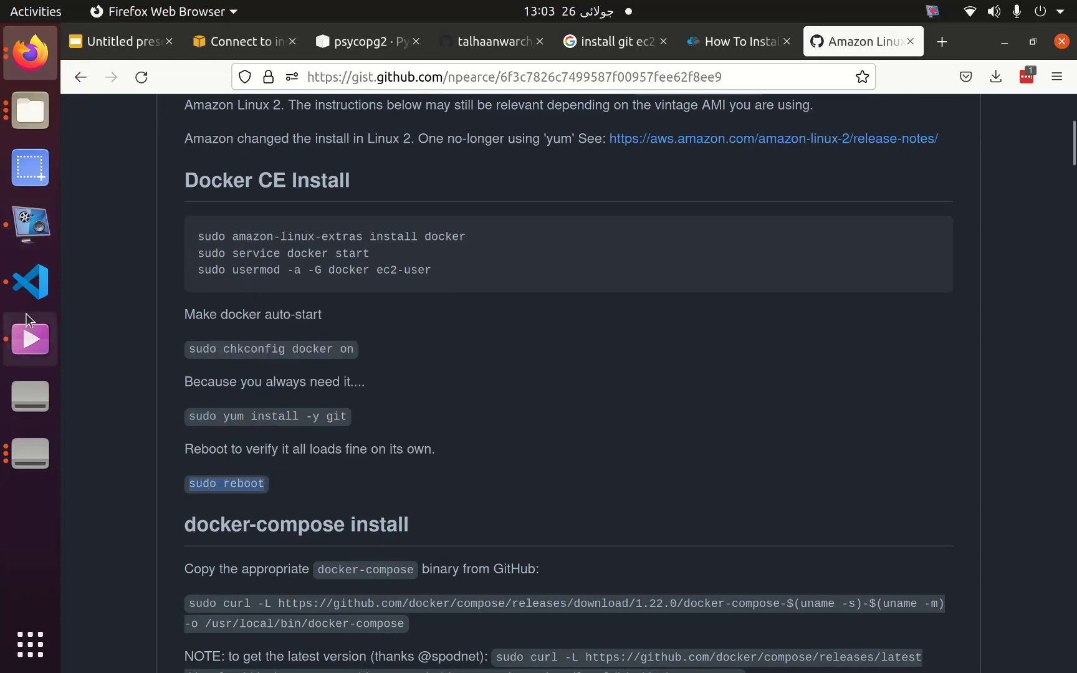
click(30, 282)
right_click(567, 595)
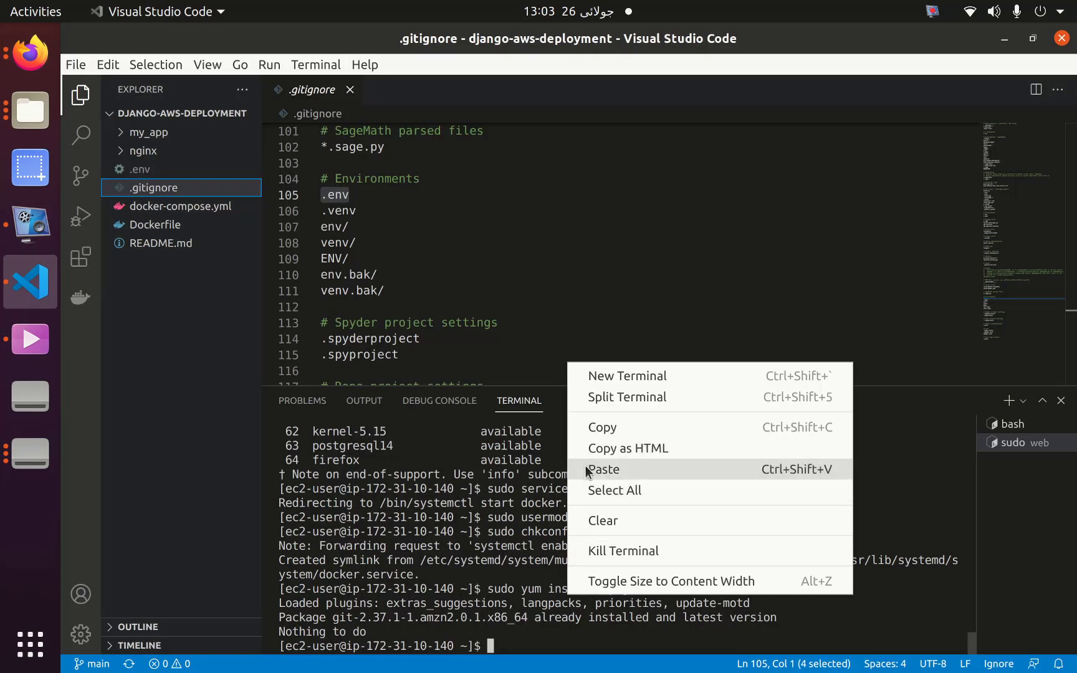
click(585, 465)
key(Return)
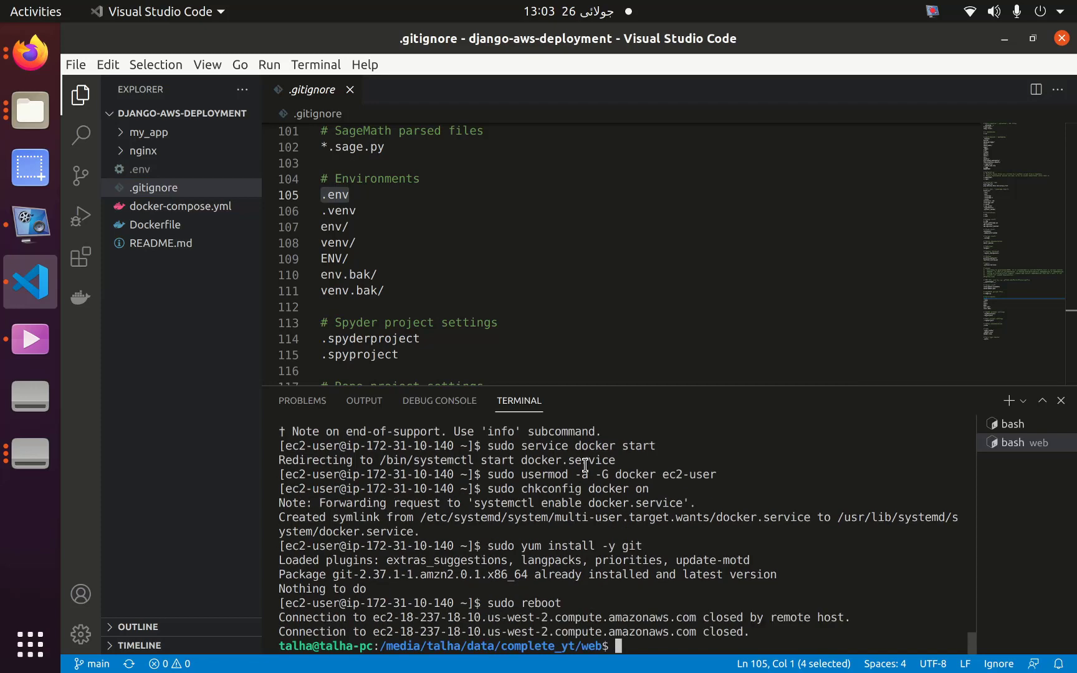
click(31, 55)
Go to the EC2 Instances list and refresh it to check myserver's status.
click(228, 41)
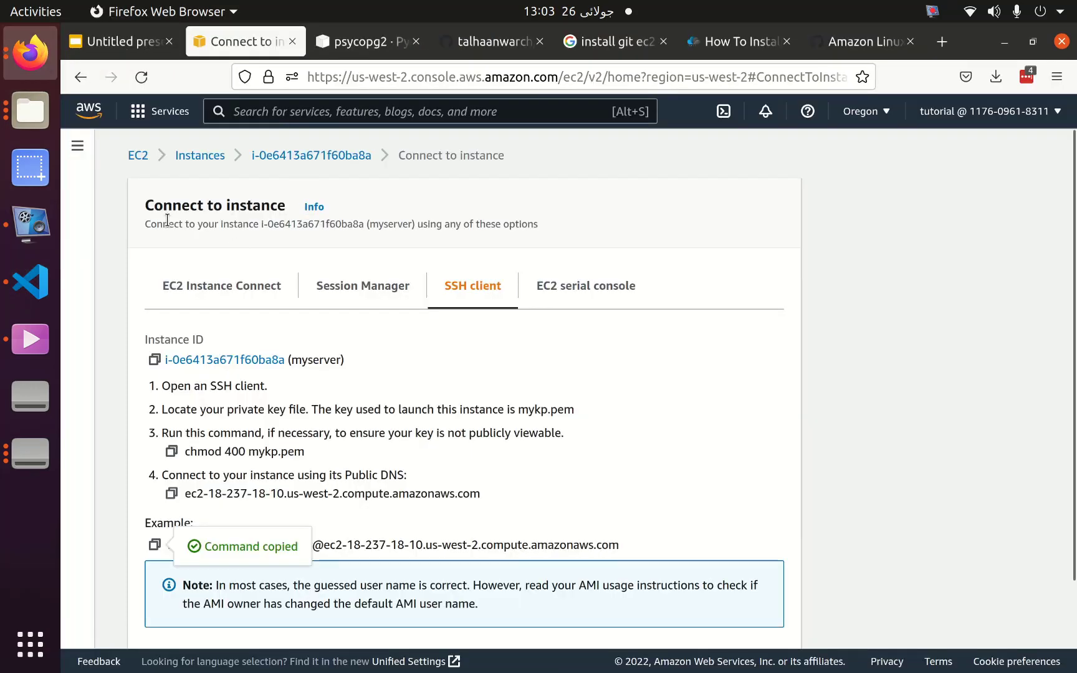
click(195, 167)
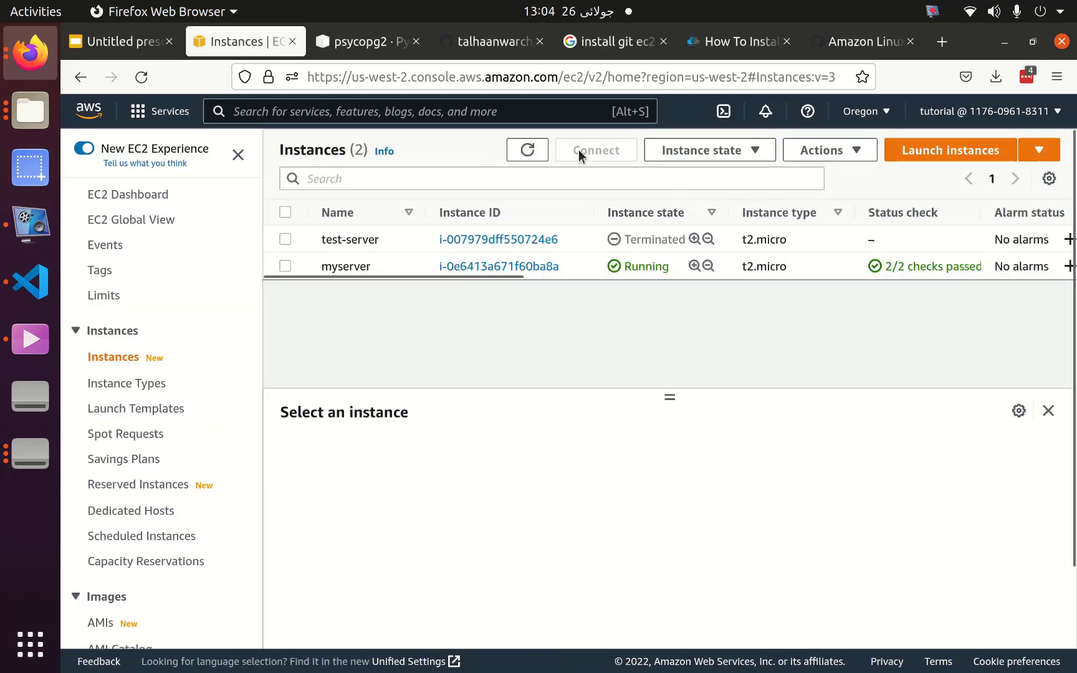
click(526, 151)
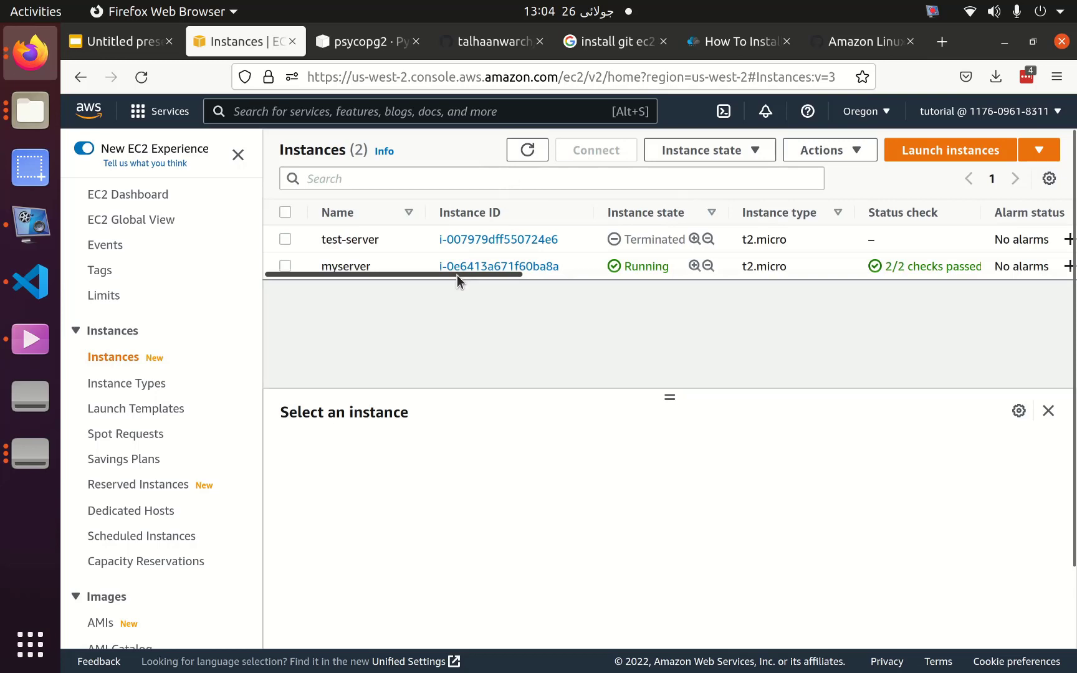
drag(457, 276, 623, 283)
Clear the terminal and rerun the recalled 'ssh -i mykp.pem' command to reconnect.
click(30, 281)
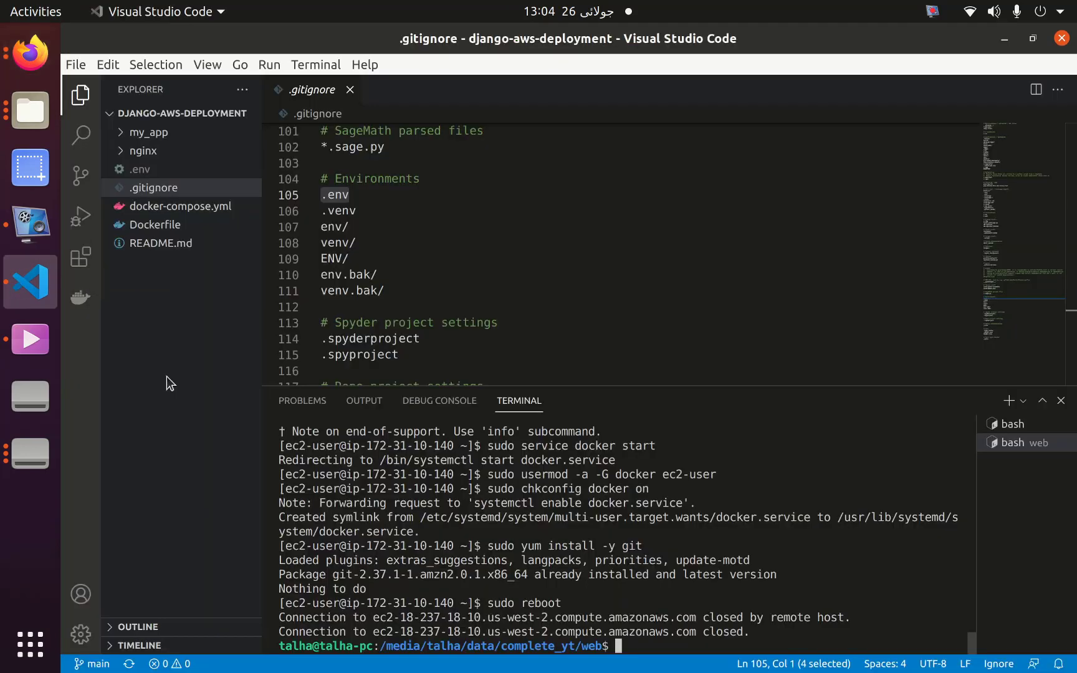
text(clear)
key(Return)
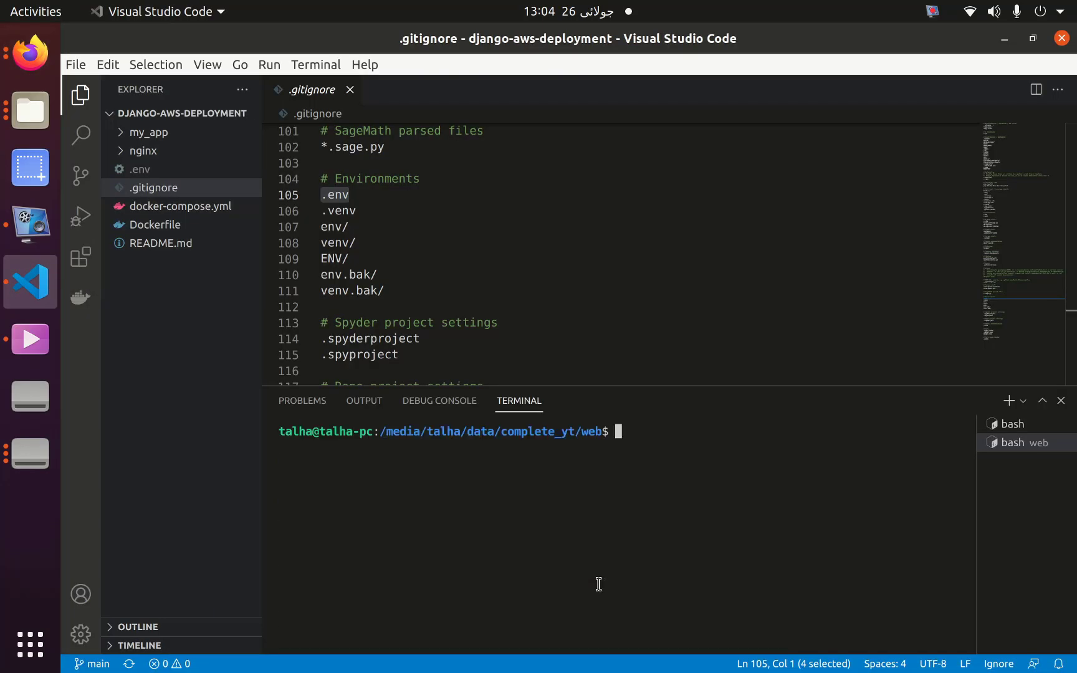
key(Up)
key(Return)
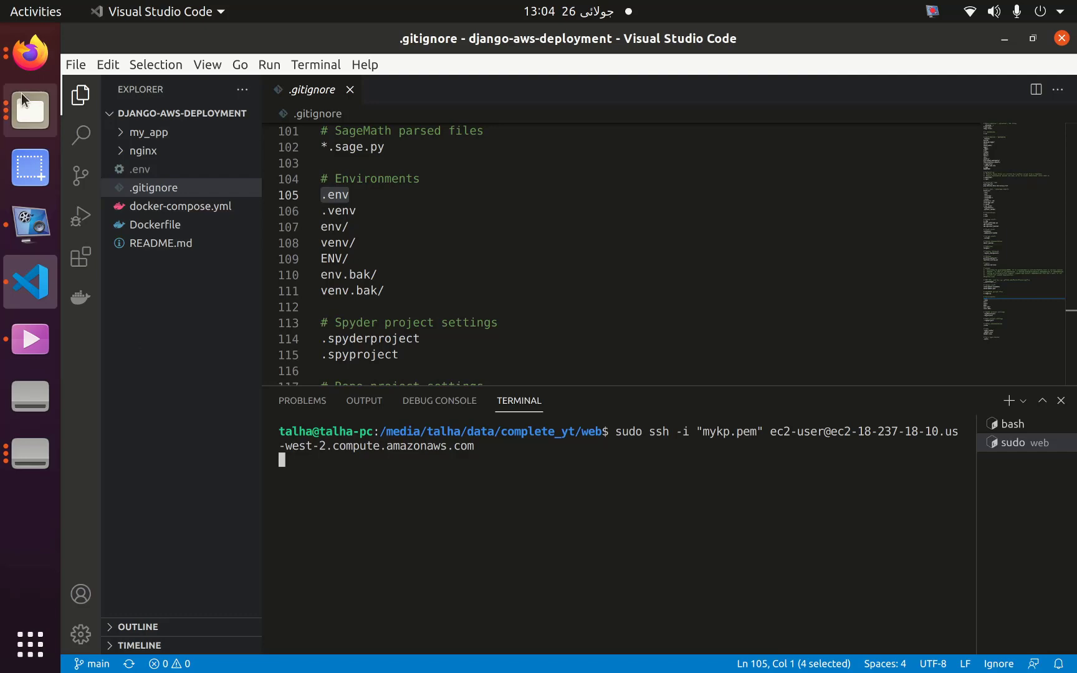
click(30, 53)
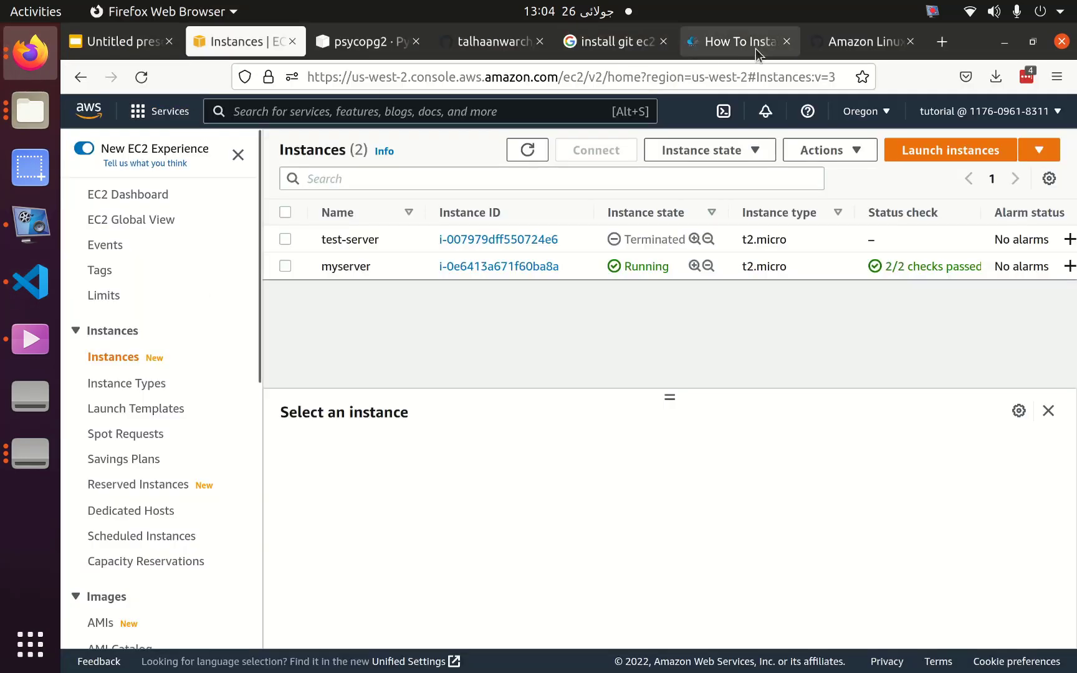
click(863, 41)
scroll(474, 325, down, 3)
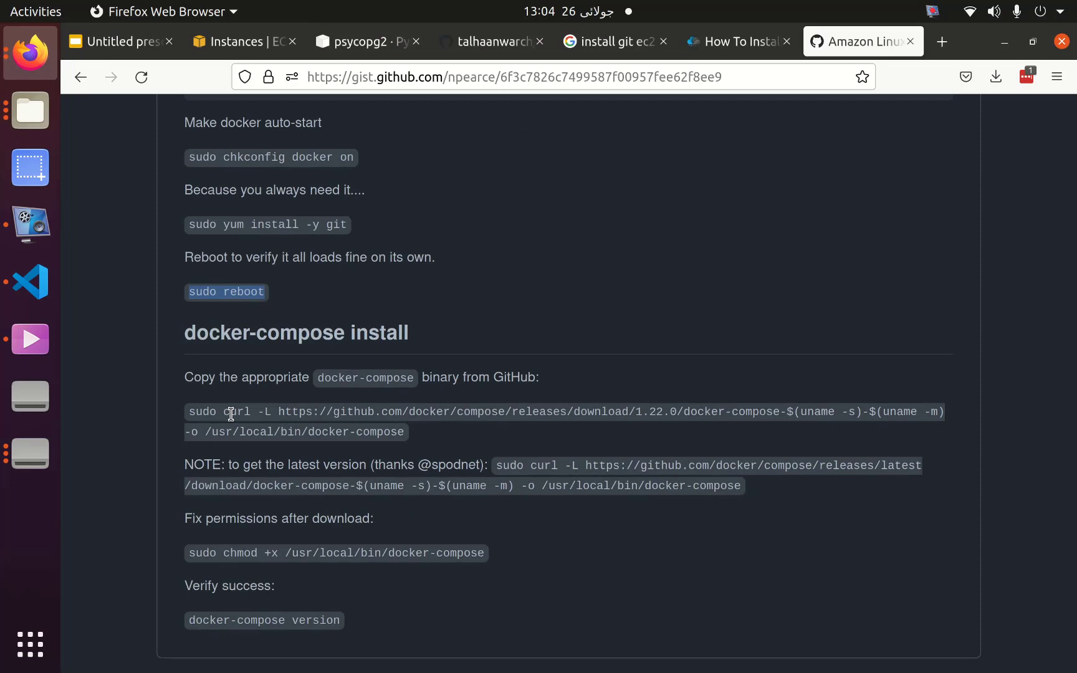
click(31, 282)
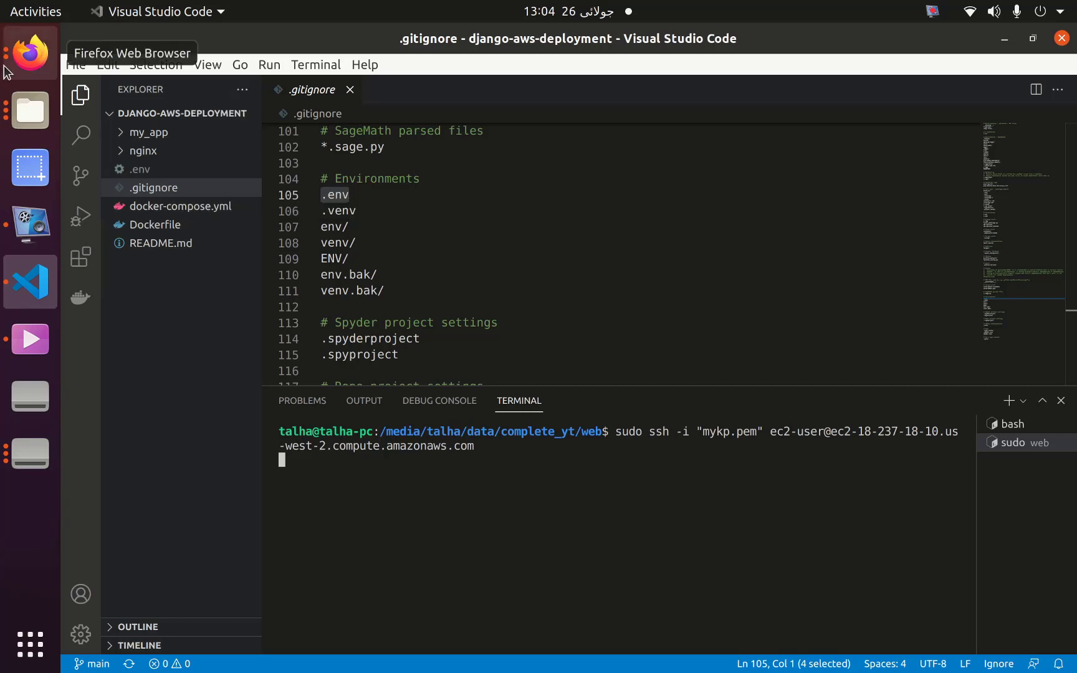
mouse_move(104, 253)
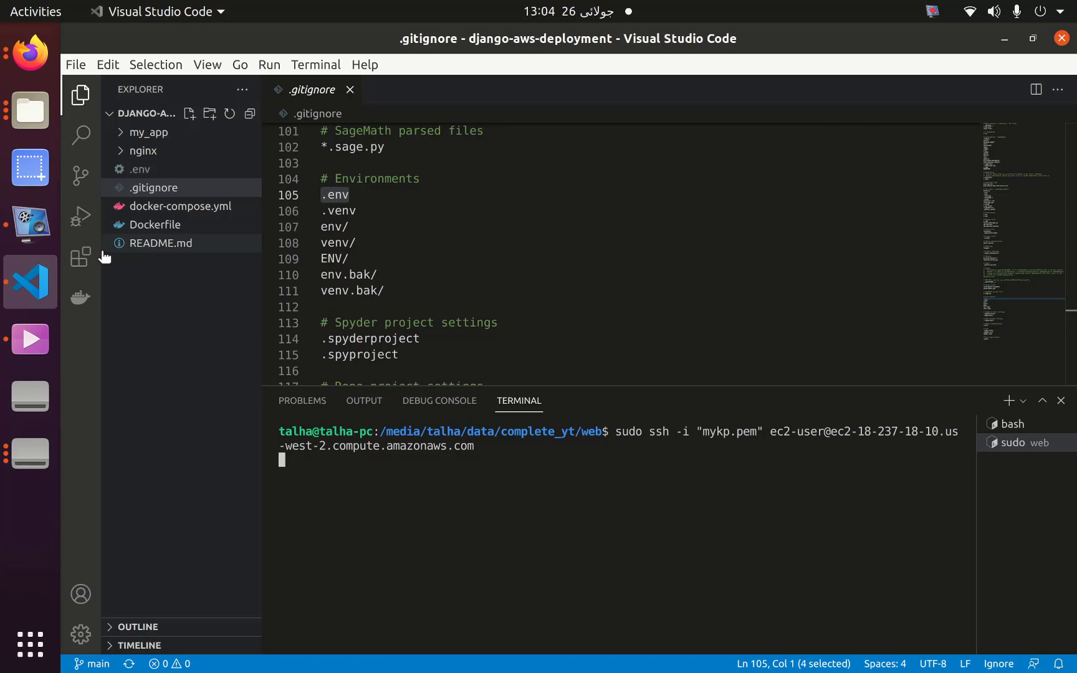
click(31, 52)
click(235, 41)
click(522, 149)
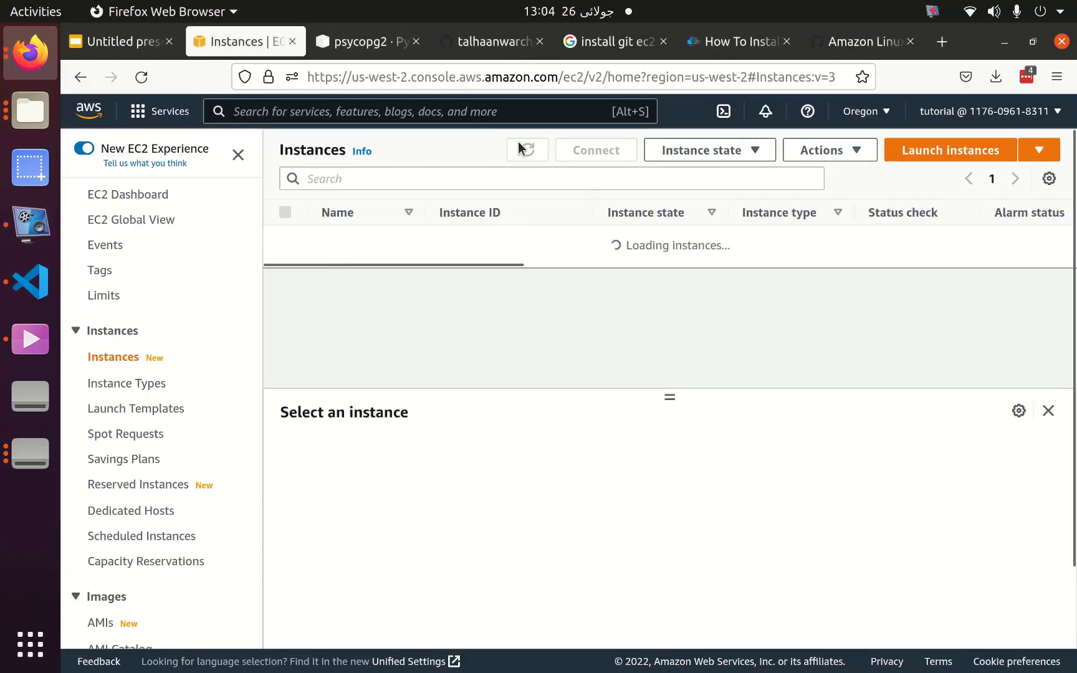
click(284, 267)
key(alt+Tab)
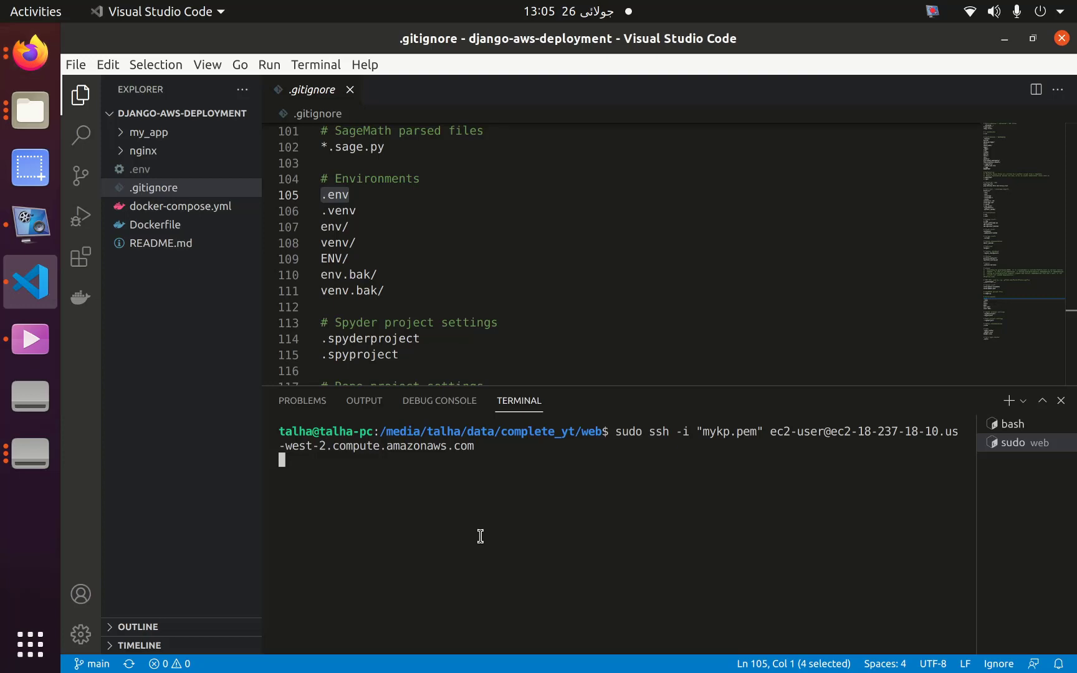
key(ctrl+c)
key(Up)
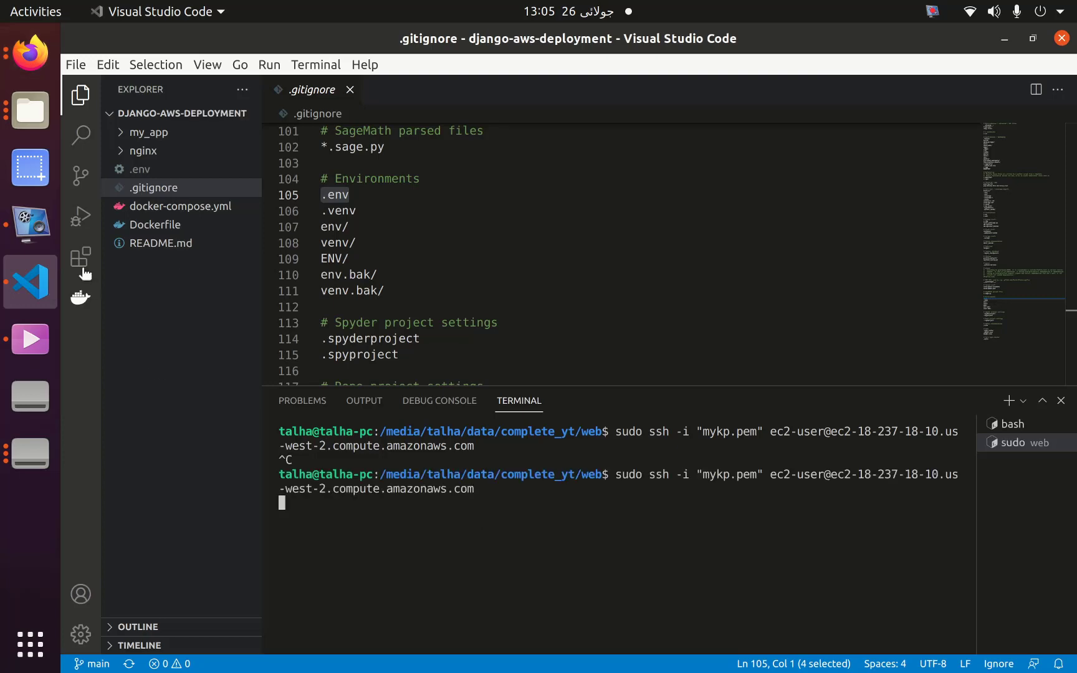
click(42, 227)
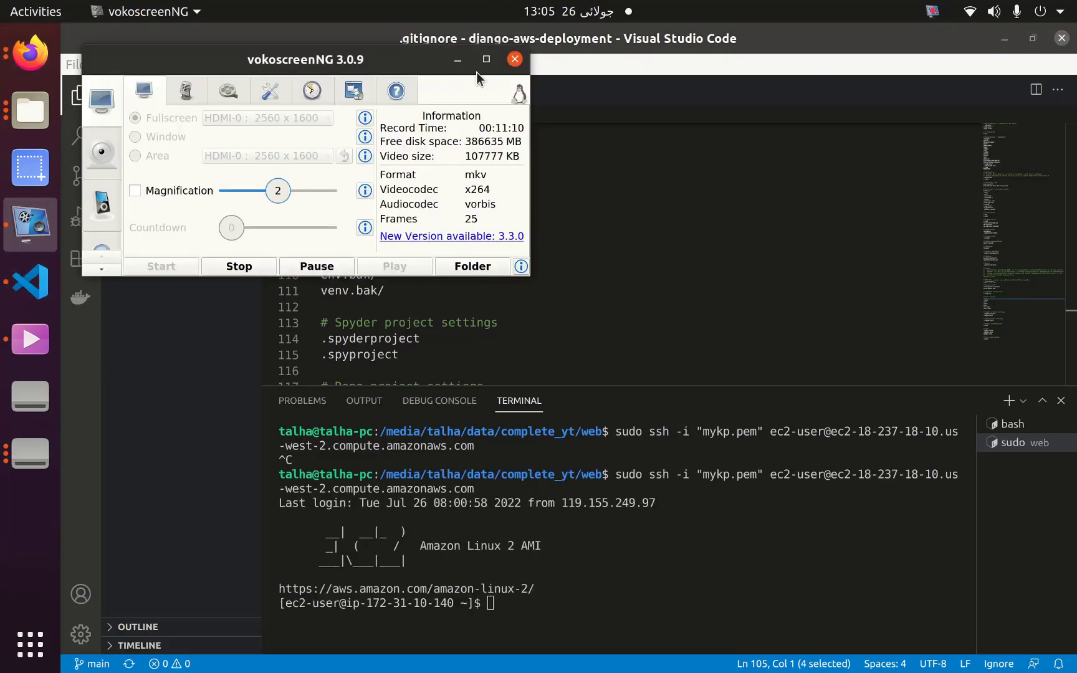
click(463, 64)
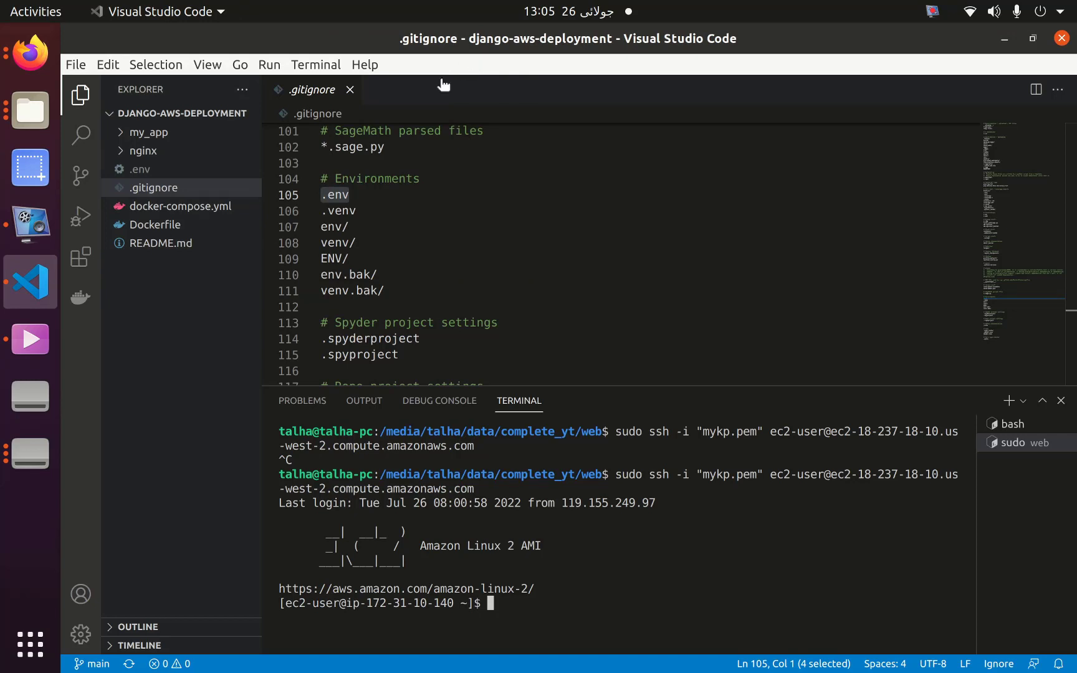
click(51, 52)
Copy the gist's docker-compose 1.22.0 curl download command and run it on the instance.
click(858, 41)
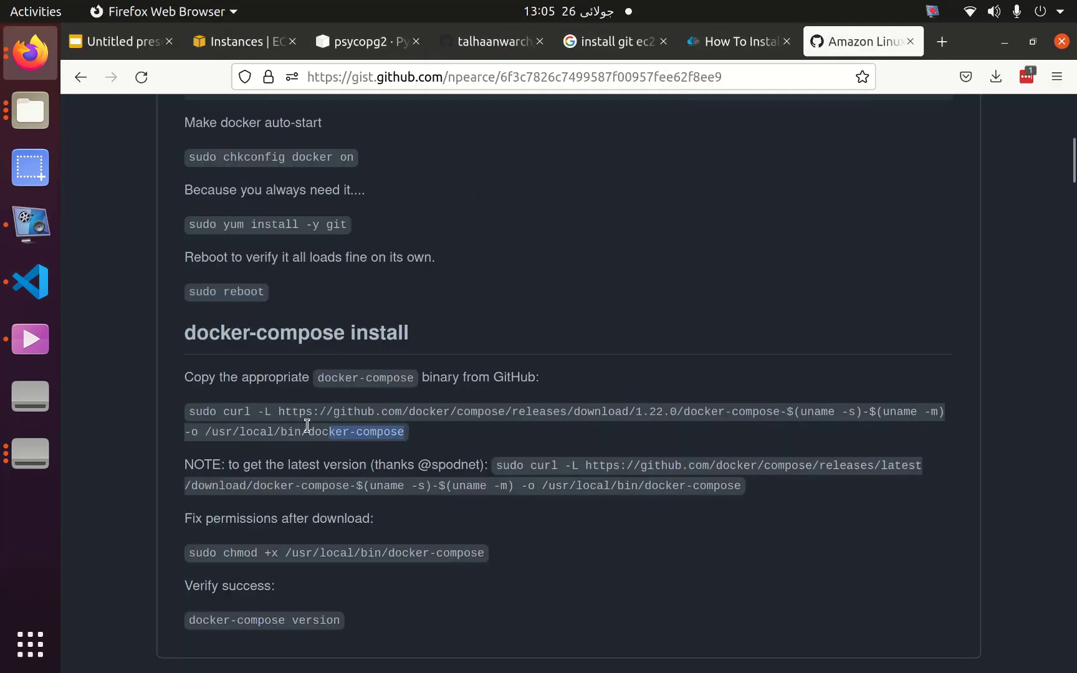
drag(417, 433, 186, 411)
right_click(209, 418)
click(232, 432)
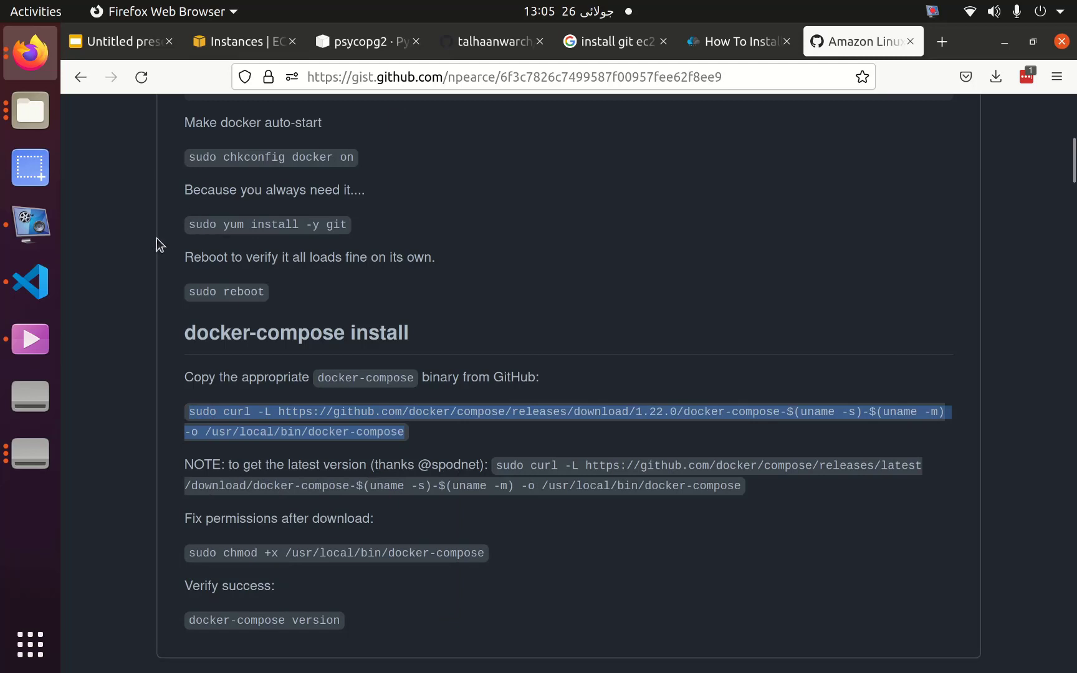
click(30, 282)
right_click(563, 628)
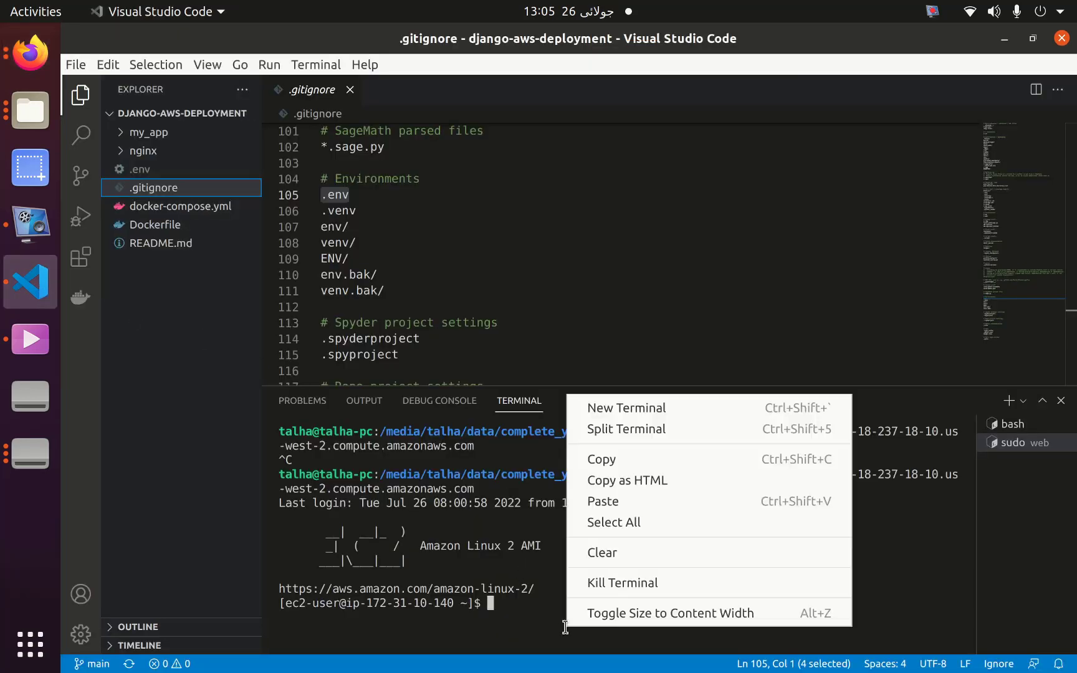
click(605, 508)
key(Return)
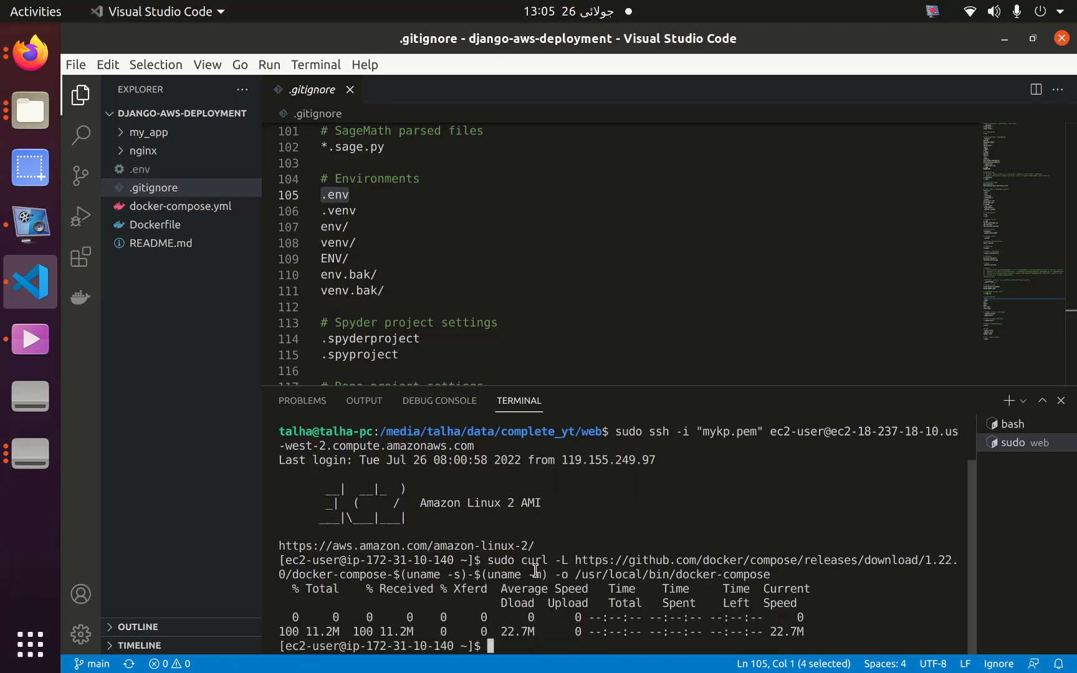
Copy the latest-release docker-compose curl command from the gist and run it.
click(30, 55)
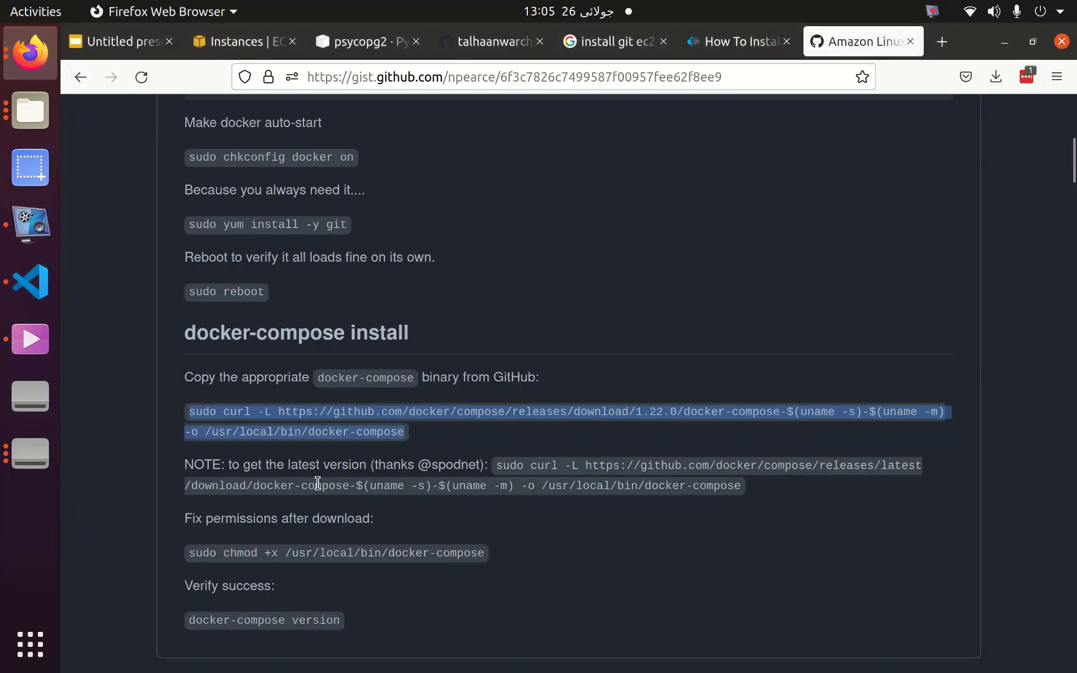
click(509, 471)
right_click(647, 500)
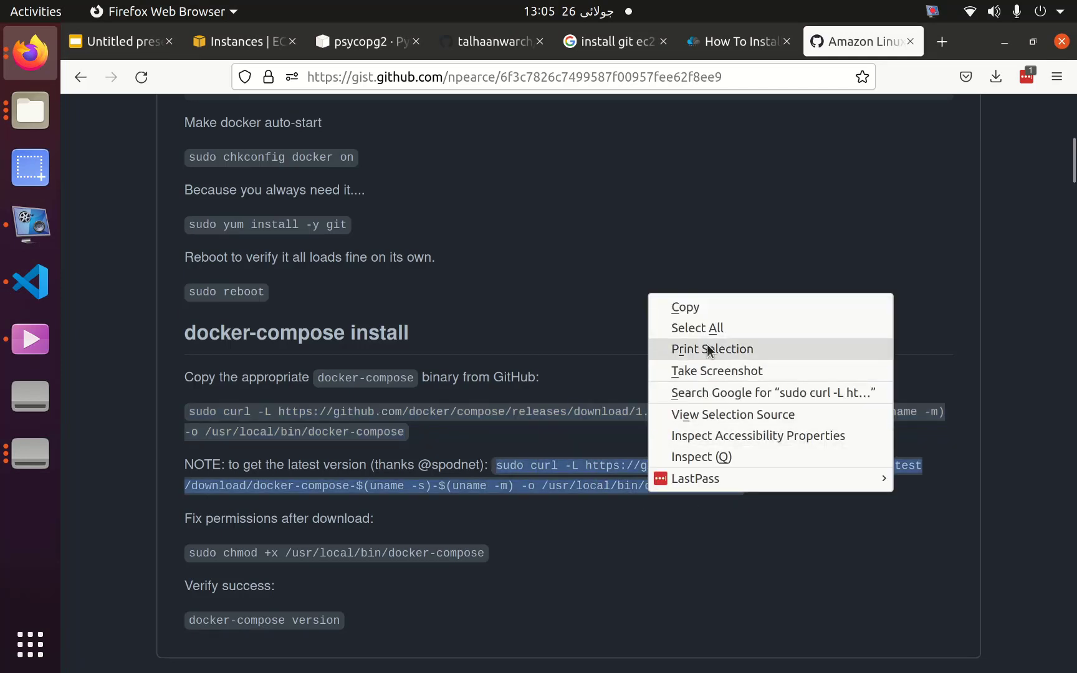
click(704, 310)
click(30, 282)
right_click(590, 404)
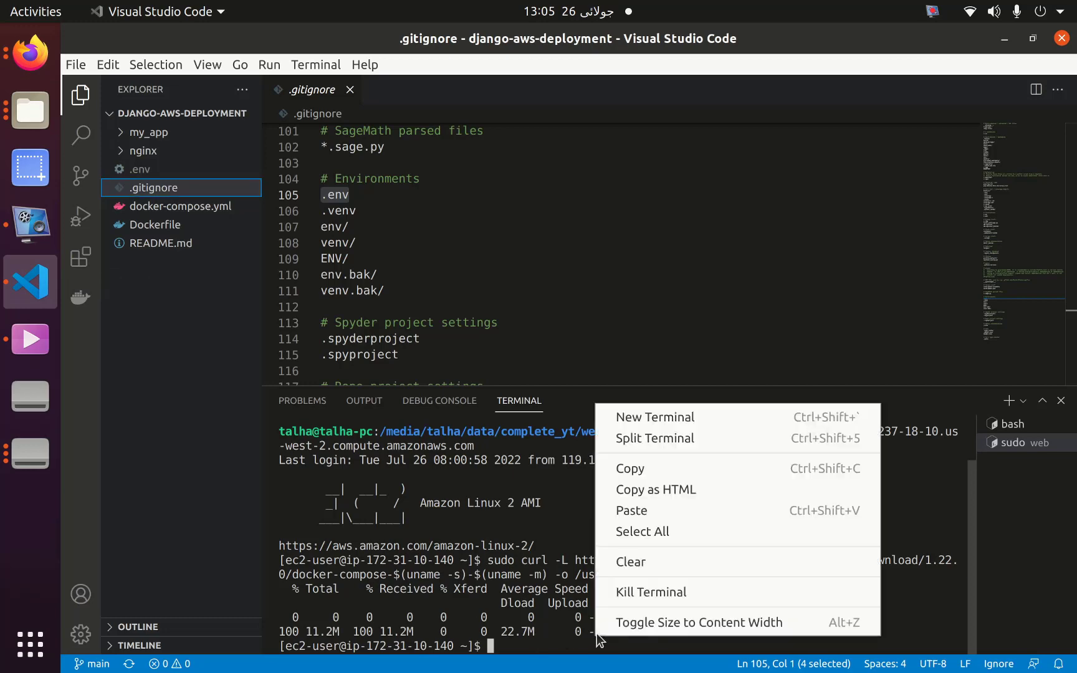
click(622, 507)
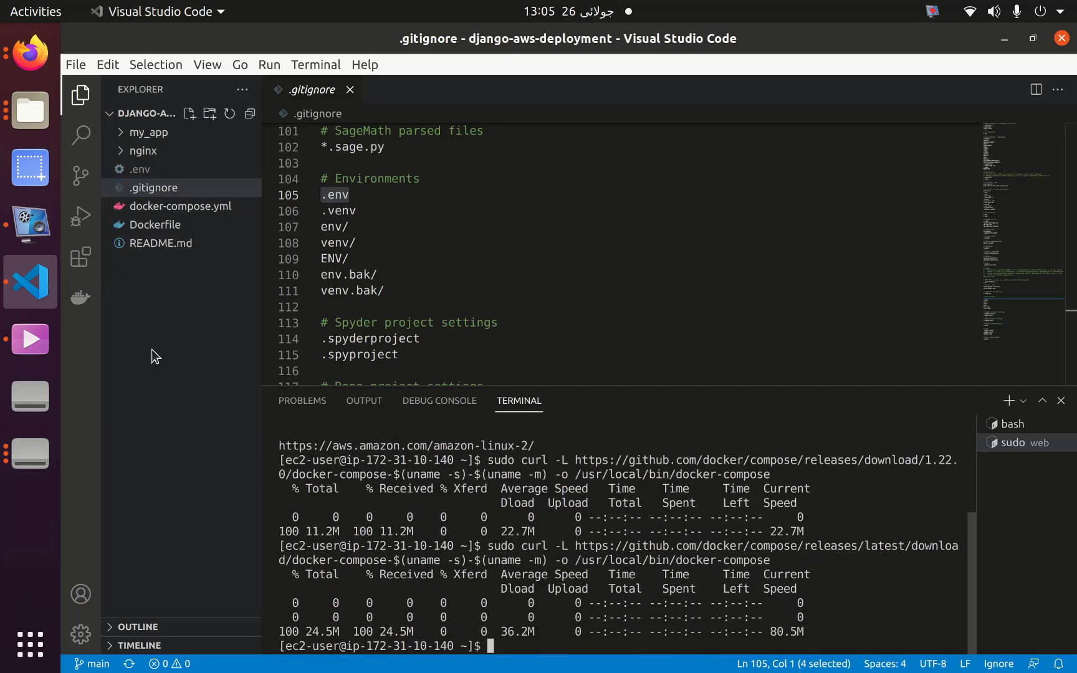
Paste the 'sudo chmod +x' command to make docker-compose executable.
click(31, 53)
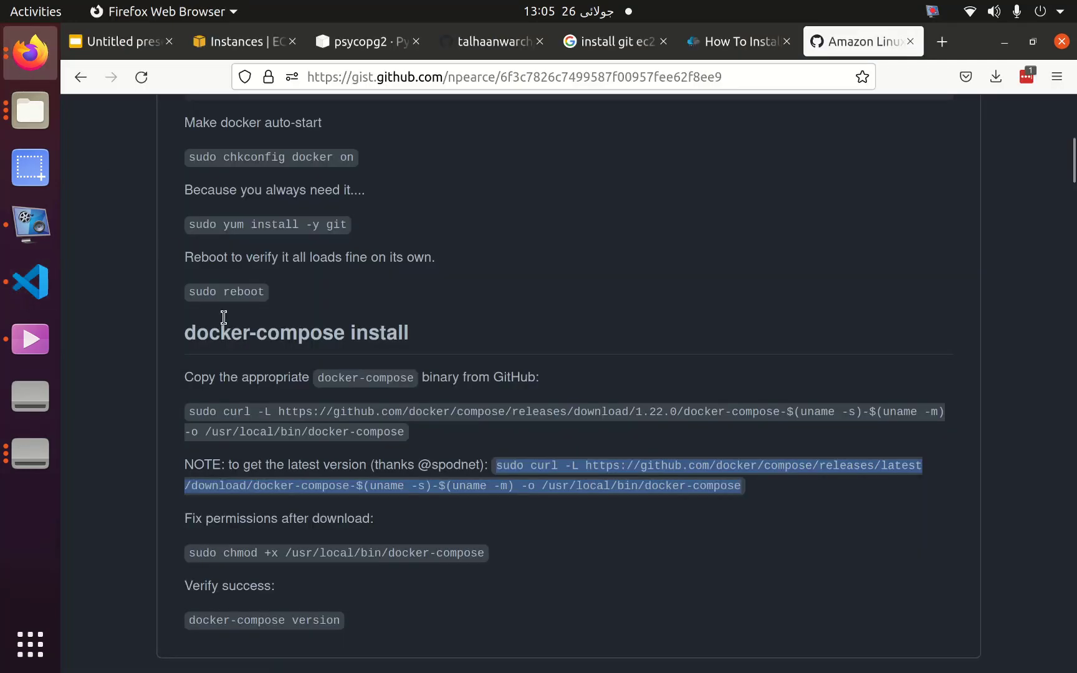
triple_click(255, 551)
right_click(254, 551)
click(309, 367)
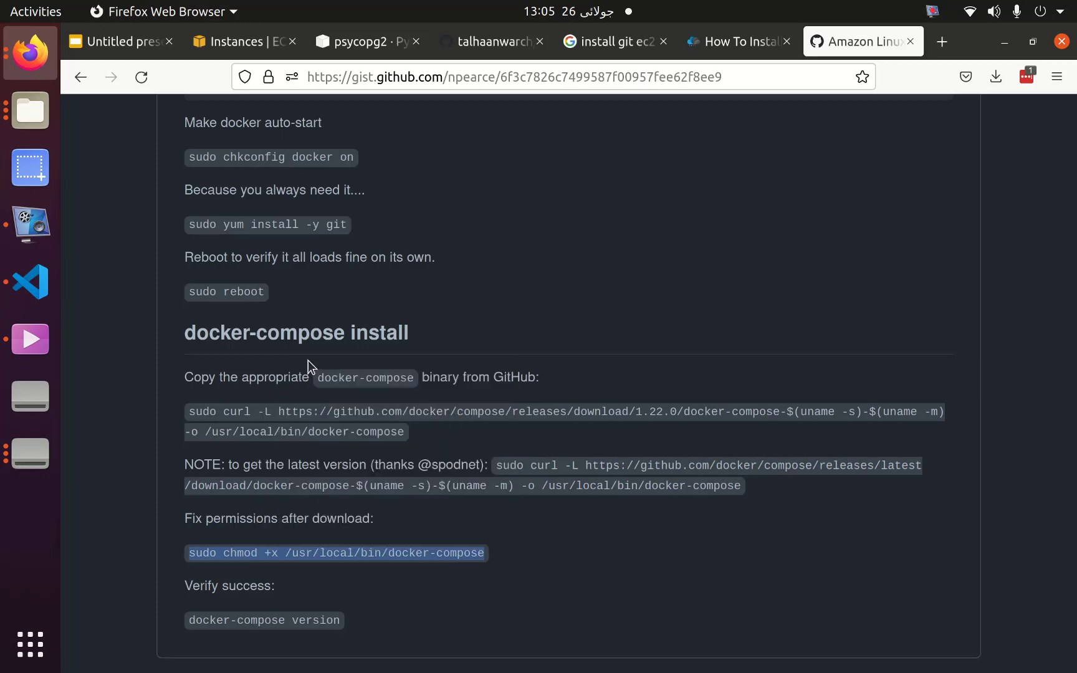
click(31, 282)
right_click(504, 607)
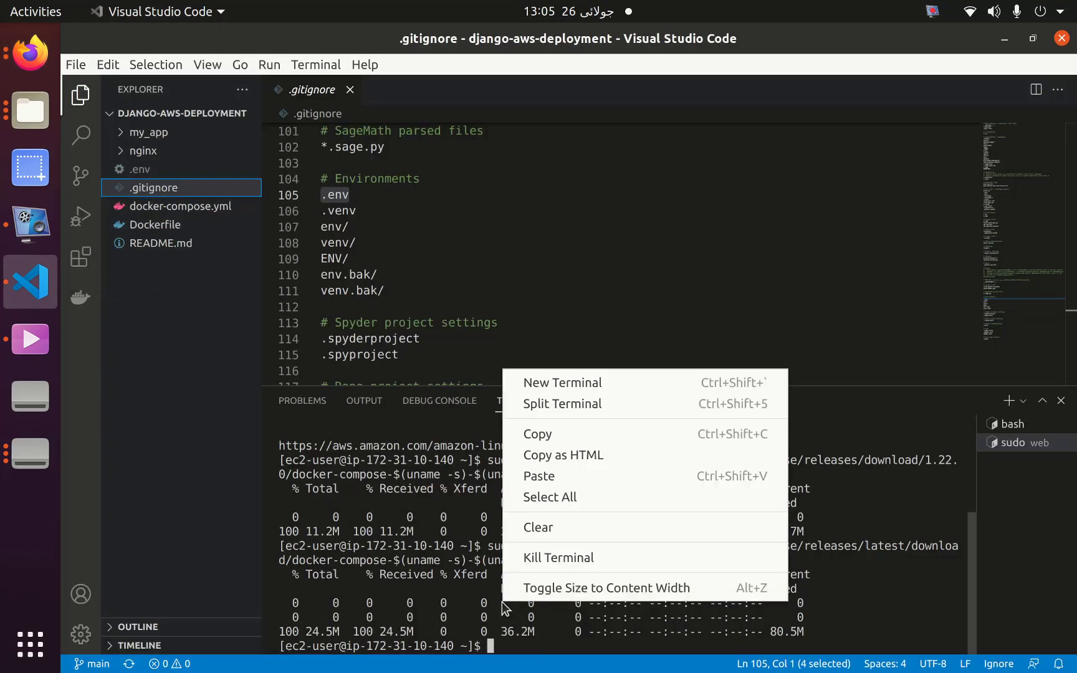
click(529, 477)
Copy and run 'docker-compose version', confirming Docker Compose v2.7.0.
click(31, 54)
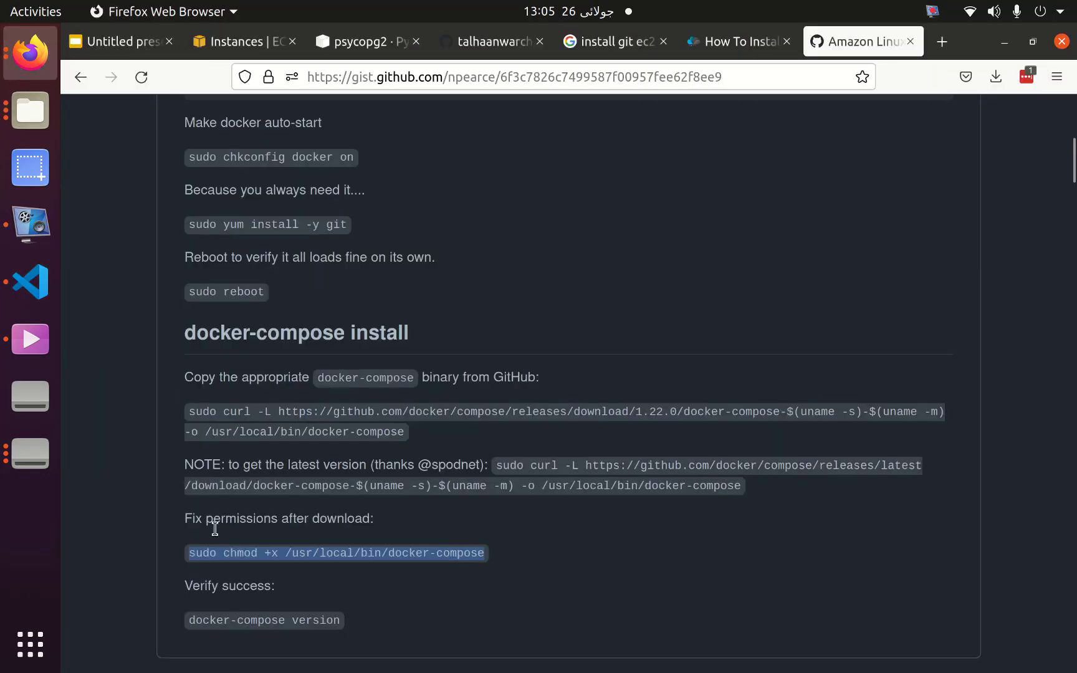
triple_click(218, 620)
right_click(219, 621)
click(264, 433)
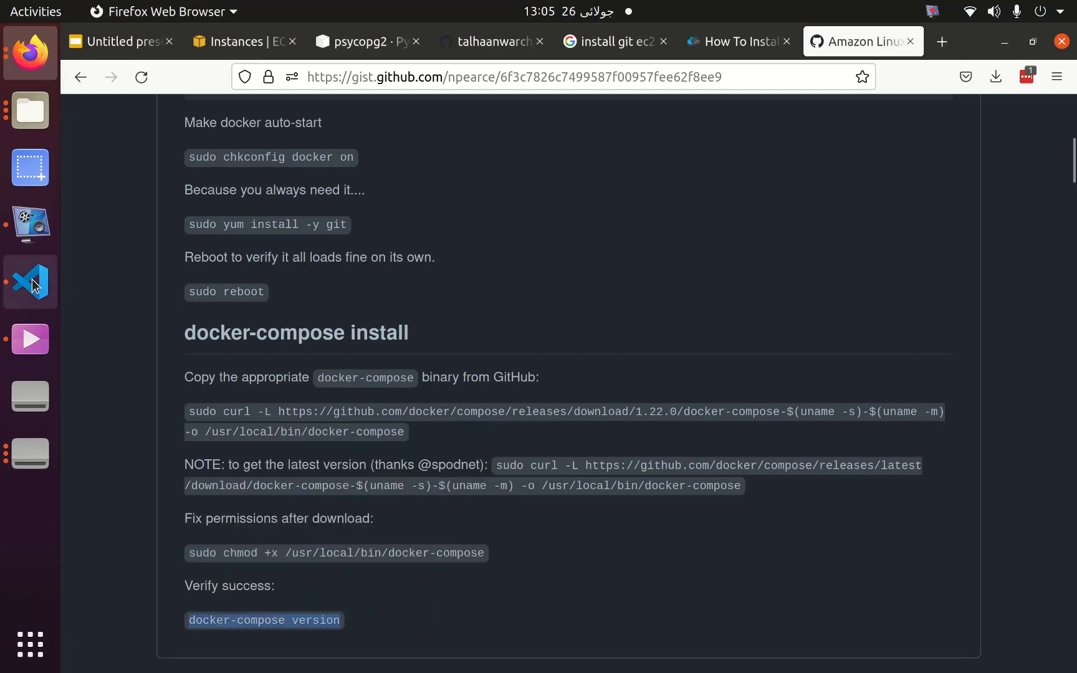
click(30, 282)
right_click(454, 483)
click(454, 480)
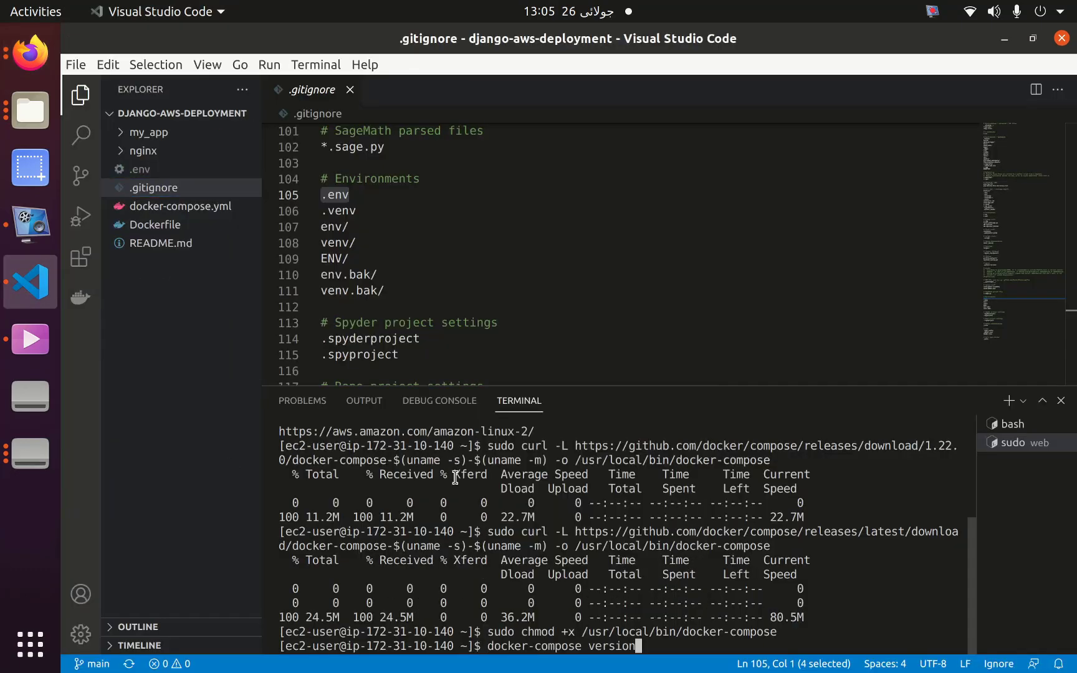
key(Return)
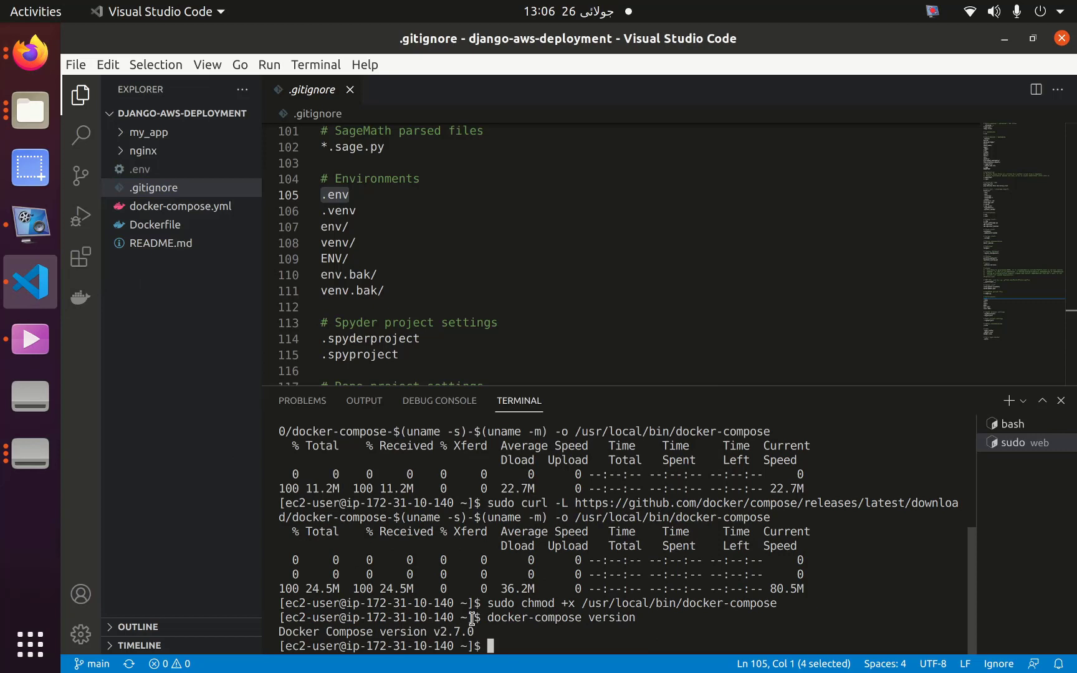
text(do)
text(kcer)
Correct the mistyped command and confirm Docker 20.10.13 with 'docker --version'.
key(BackSpace)
key(BackSpace)
key(BackSpace)
key(BackSpace)
key(BackSpace)
text(cker )
text(version)
key(Return)
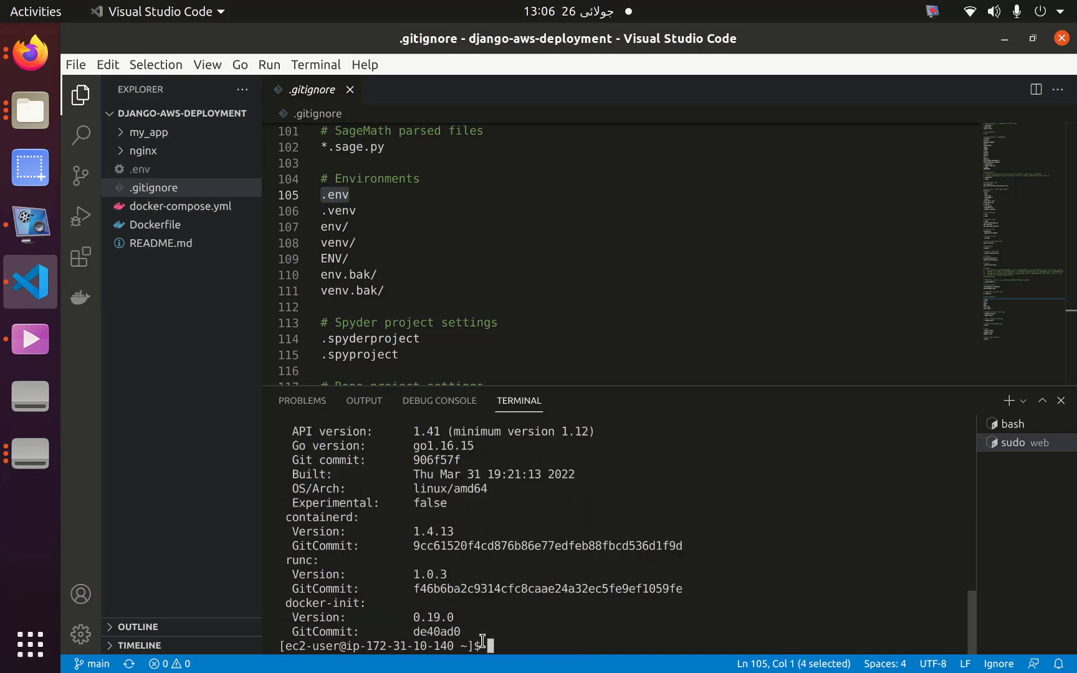
key(Up)
key(Left)
key(Left)
key(Left)
key(Left)
key(Left)
key(Left)
key(Left)
text(--)
key(Return)
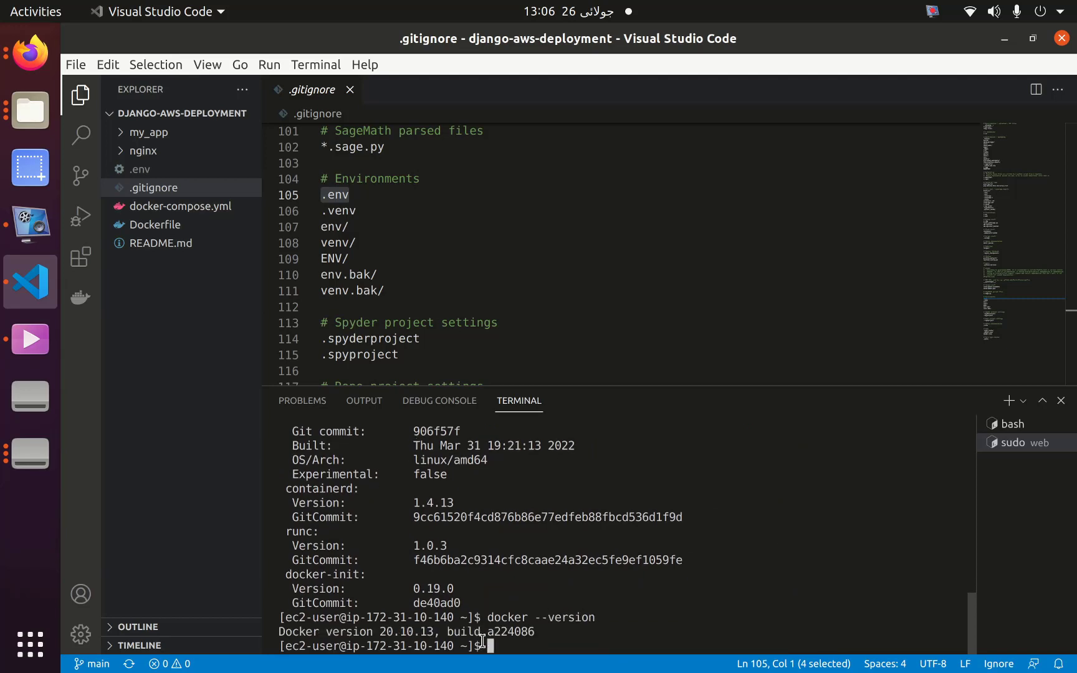
text(clear)
Clear the terminal and copy the django-aws-deployment repository's HTTPS clone URL.
key(Return)
click(31, 54)
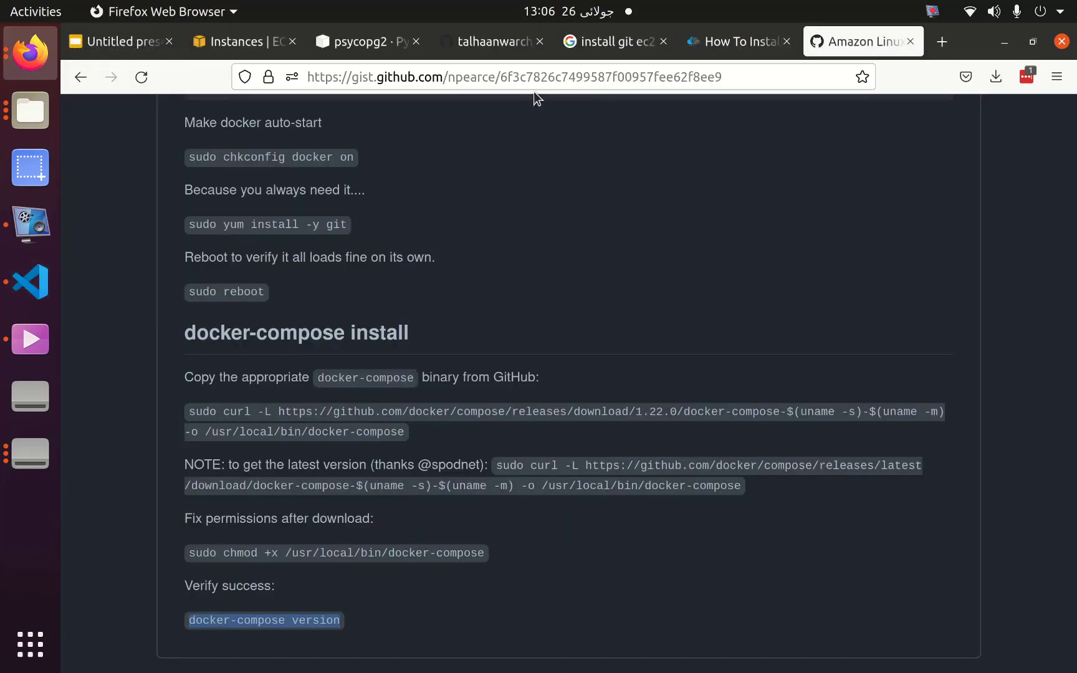
click(504, 43)
click(744, 265)
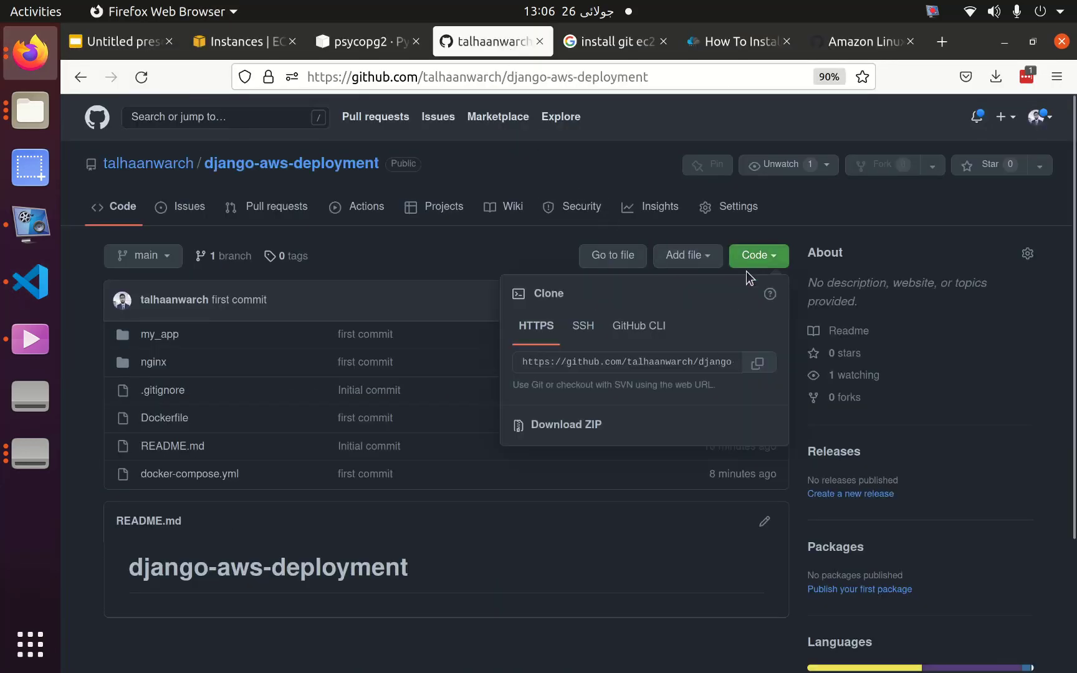
click(757, 362)
Clone django-aws-deployment onto the instance using git clone with the pasted URL.
click(31, 283)
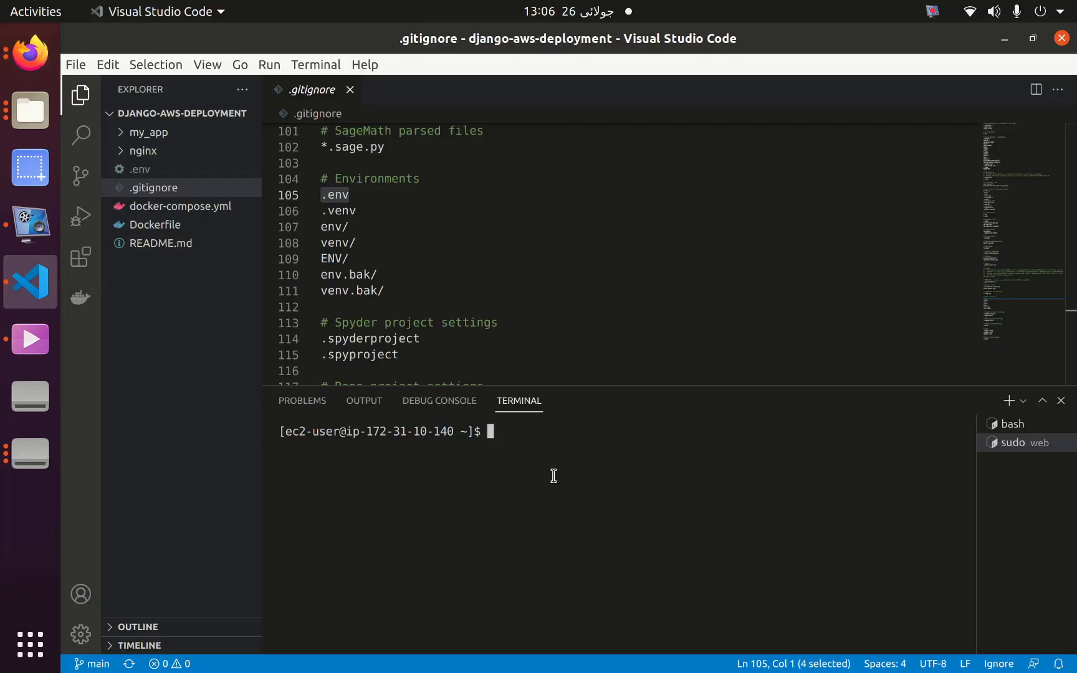
text(git clone)
right_click(554, 474)
click(599, 346)
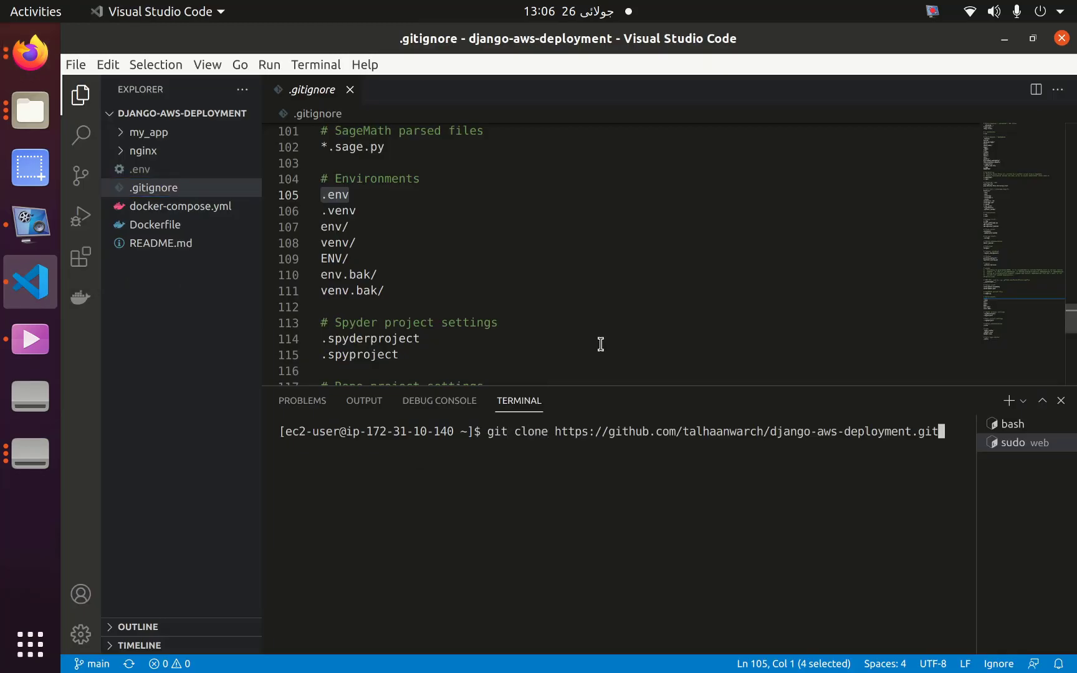
key(Return)
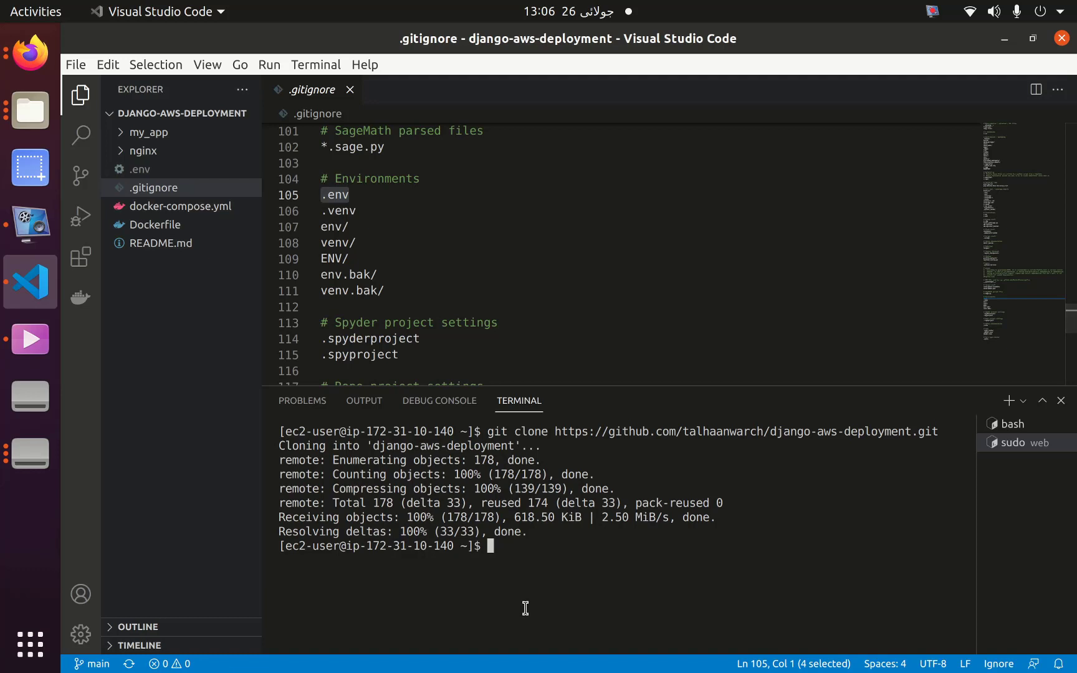
text(ls)
List the home folder, cd into django-aws-deployment/, and run 'ls -a'.
key(Return)
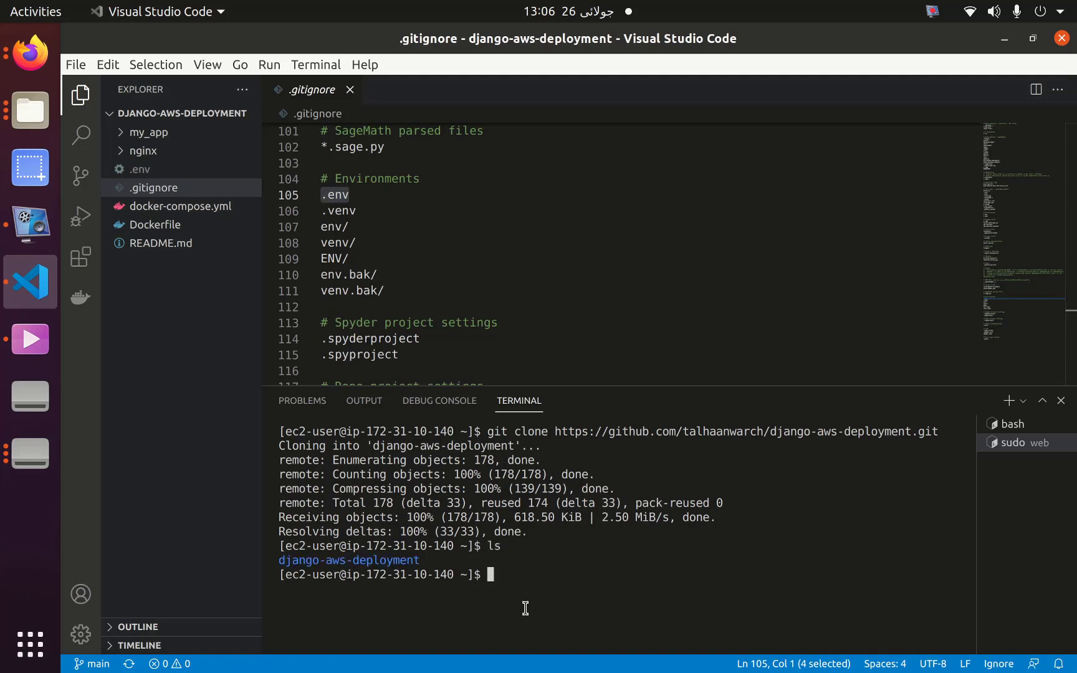
text(cd d)
key(Tab)
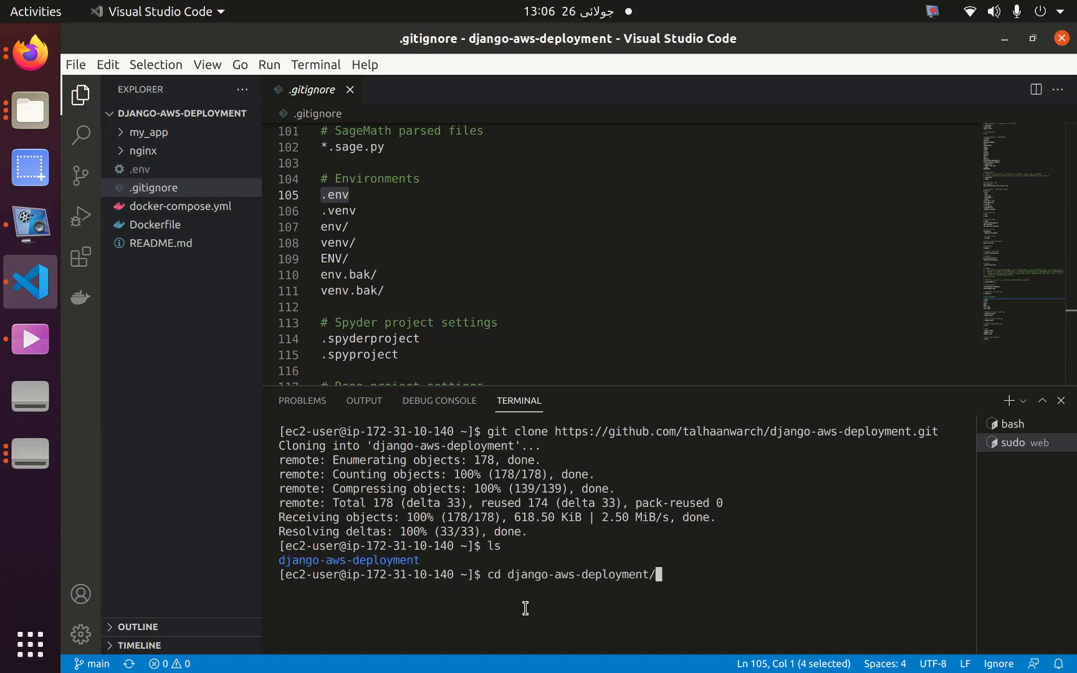
key(Return)
text(ls )
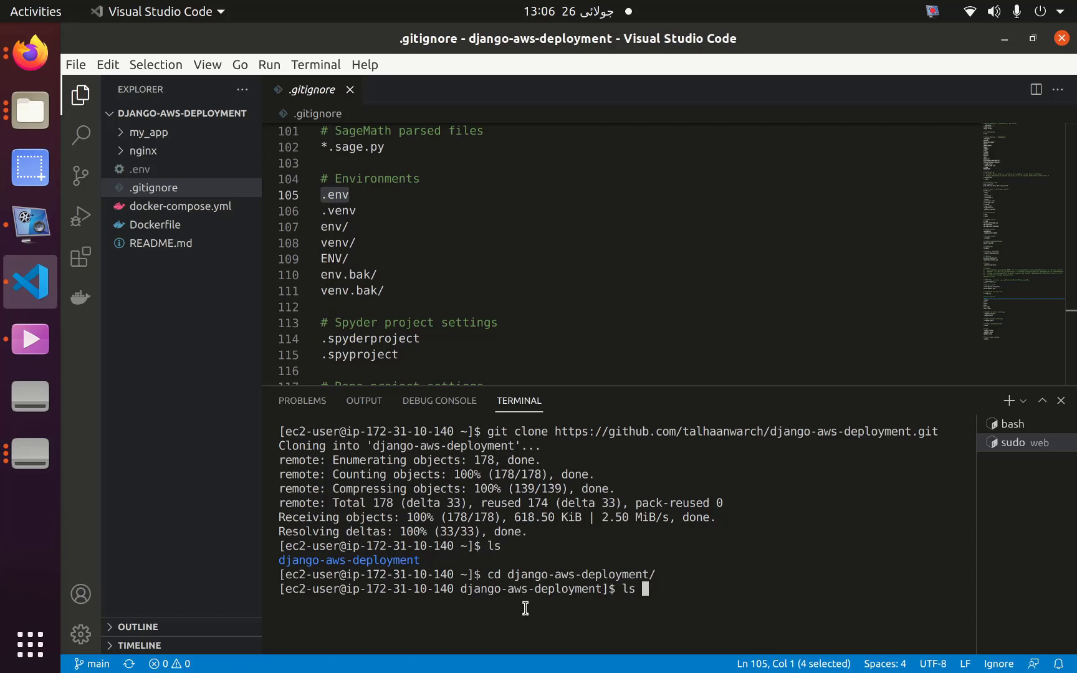
text(-a)
key(Return)
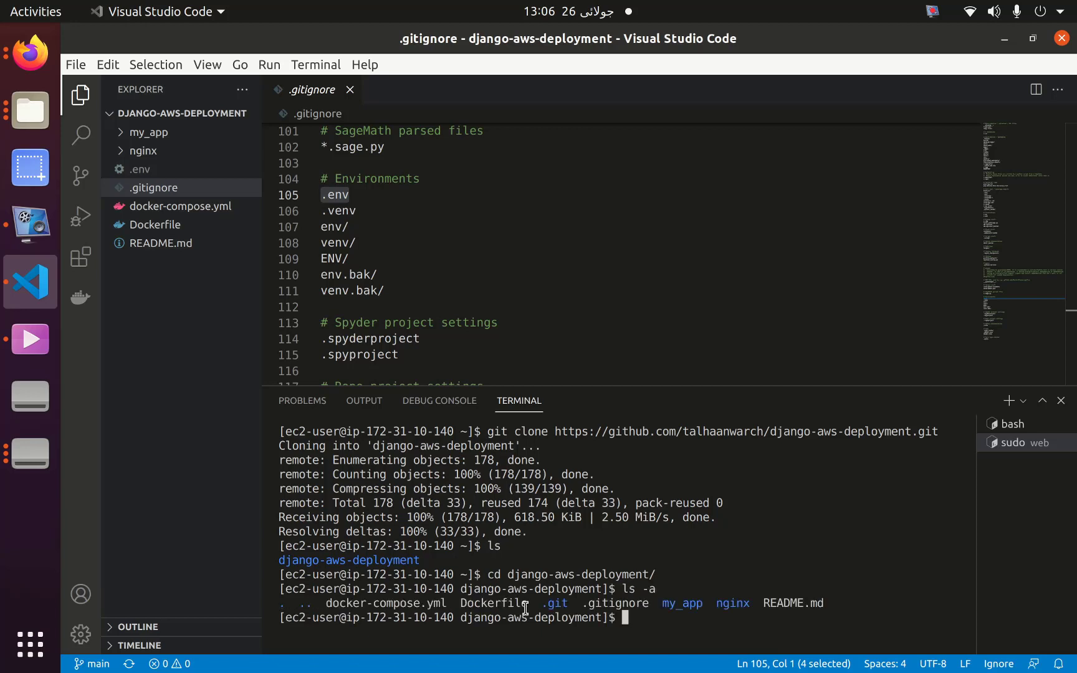
text(nano )
text(e,)
Leave the misnamed 'env' file unsaved and open 'nano .env' instead.
key(BackSpace)
text(nv)
key(Return)
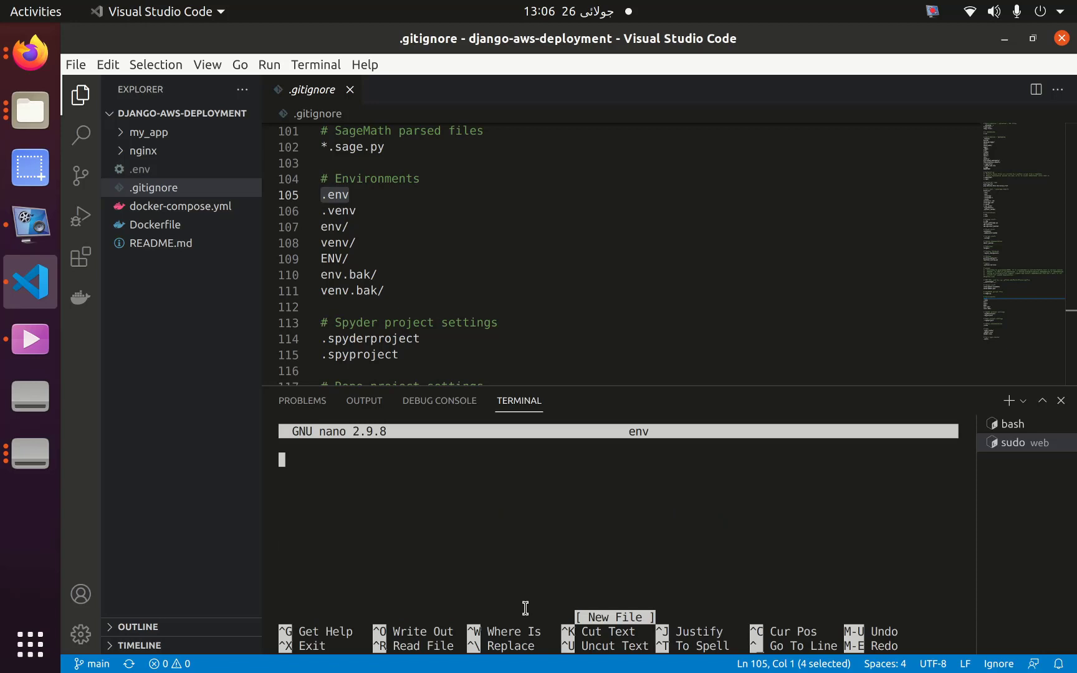
key(ctrl+z)
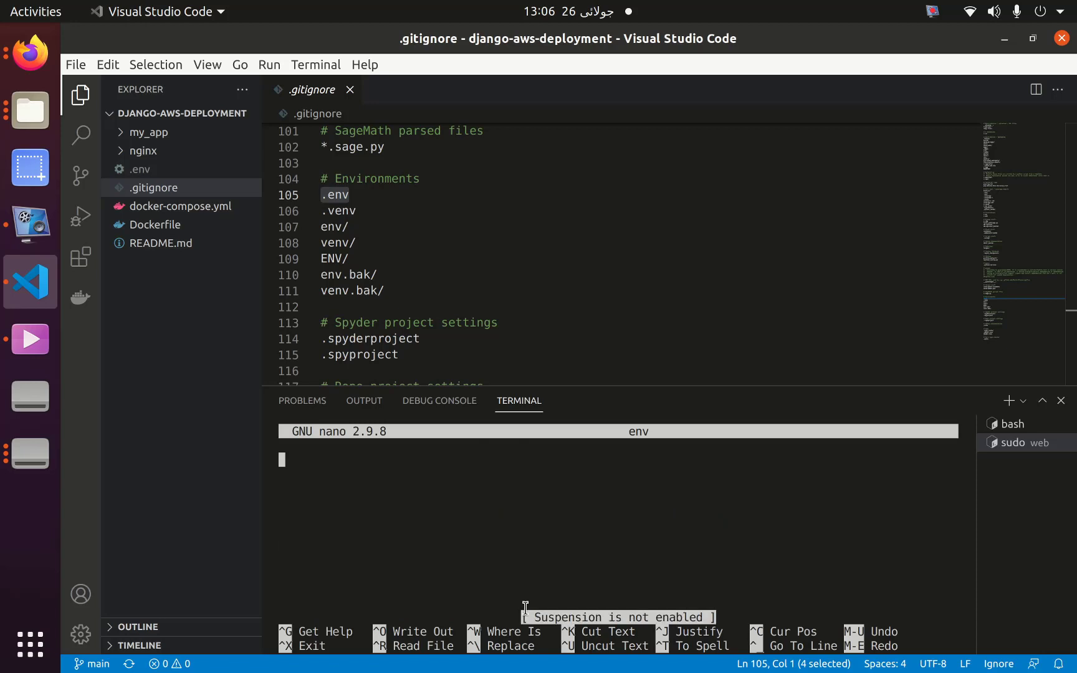
key(ctrl+x)
key(Up)
key(Left)
key(Left)
key(Left)
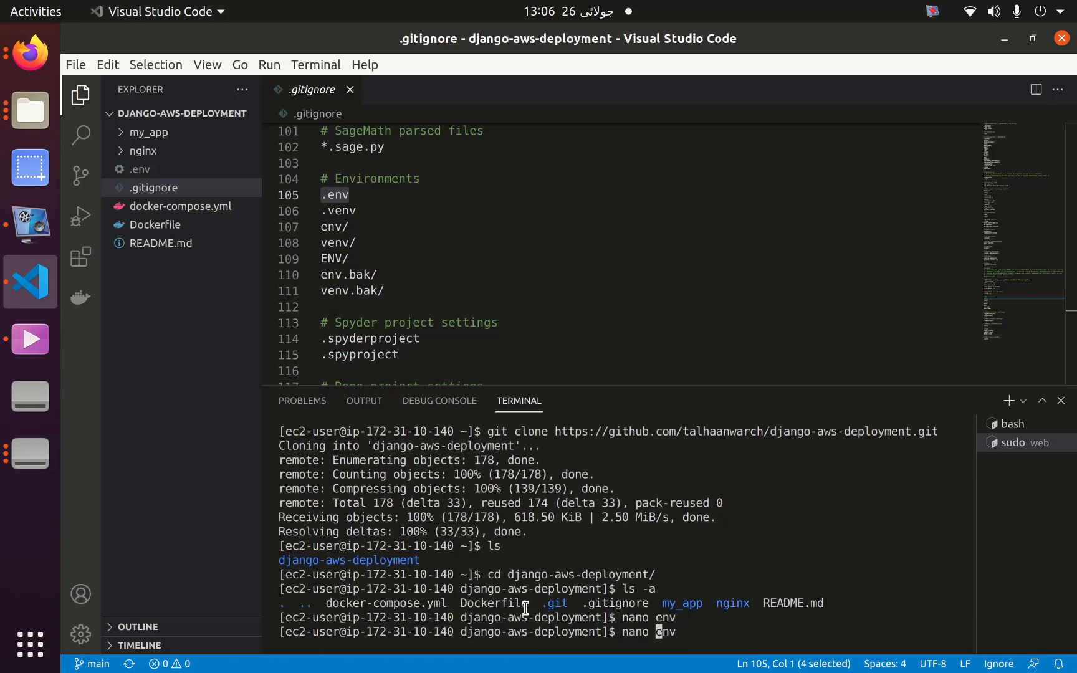
text(.)
key(Return)
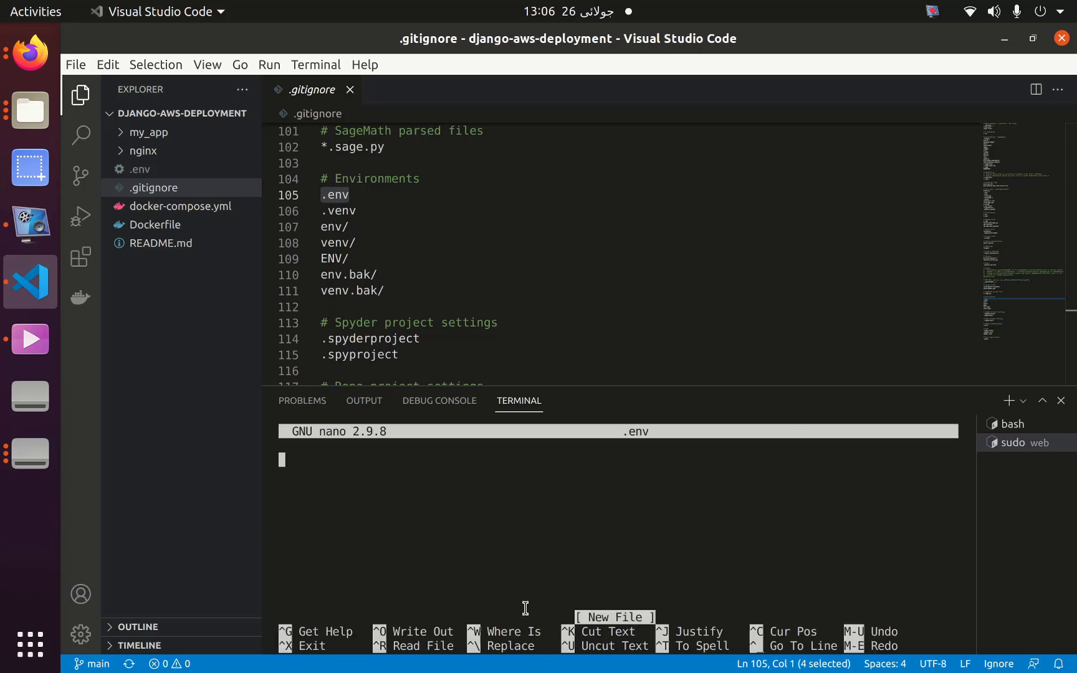
Paste the six local .env settings into nano and save the file.
click(137, 171)
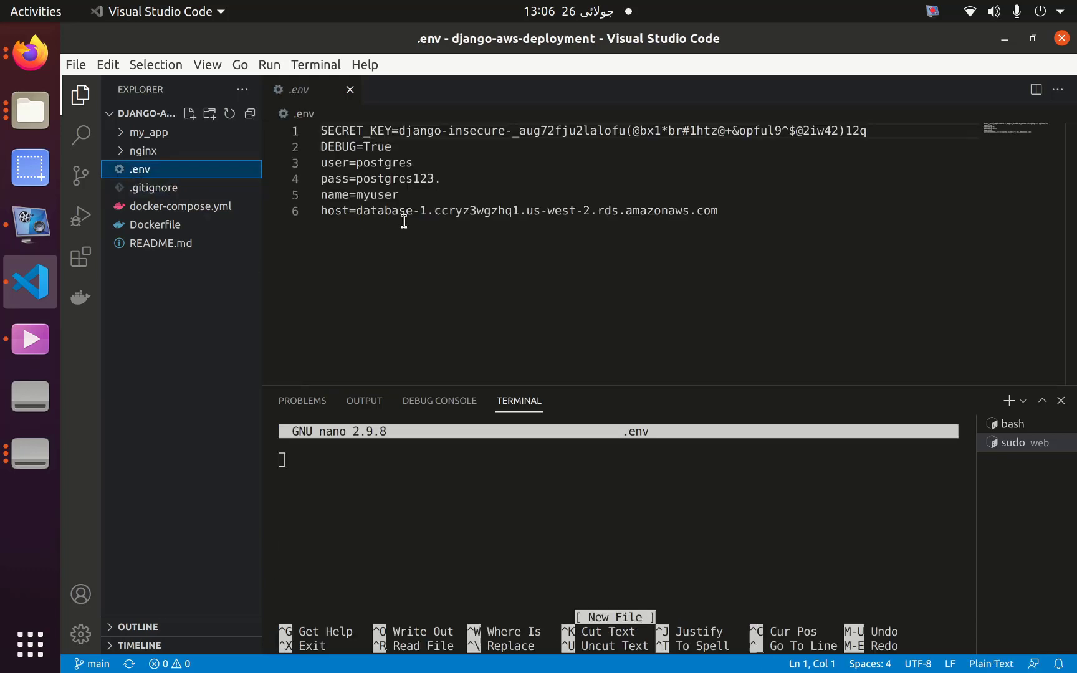
key(ctrl+a)
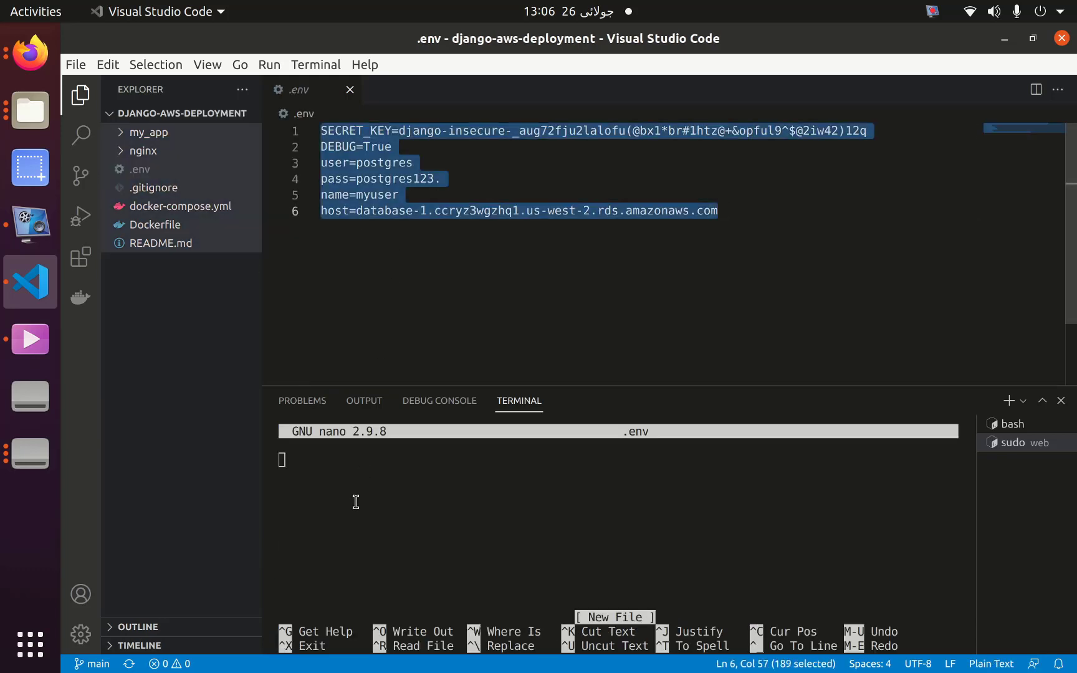
right_click(356, 501)
click(383, 353)
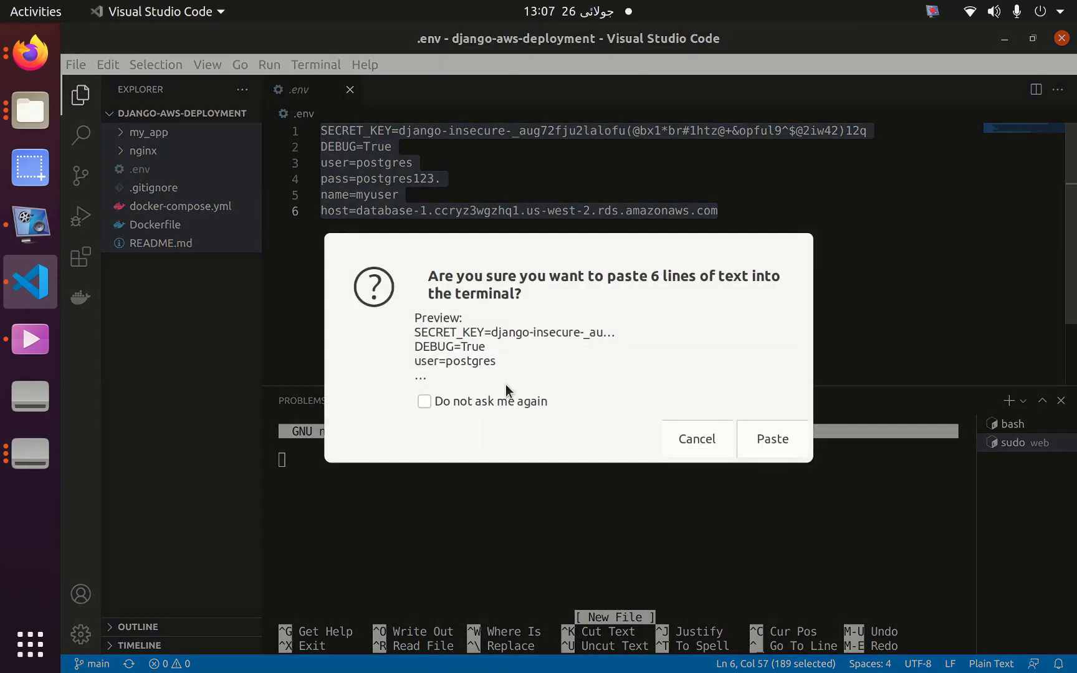
click(757, 437)
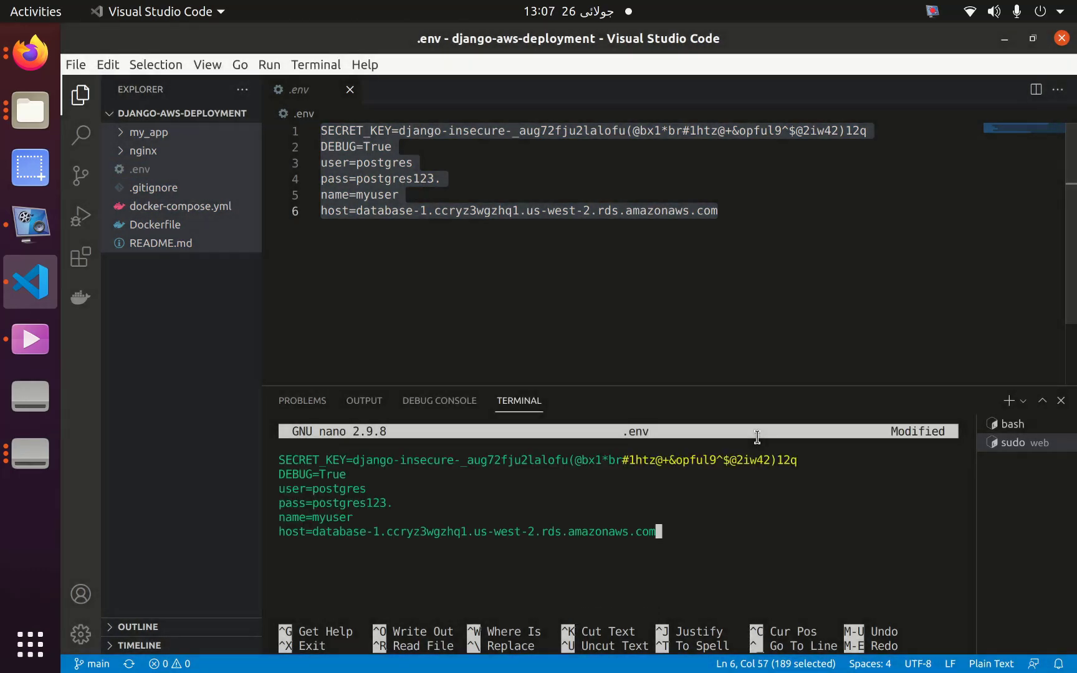
key(ctrl+x)
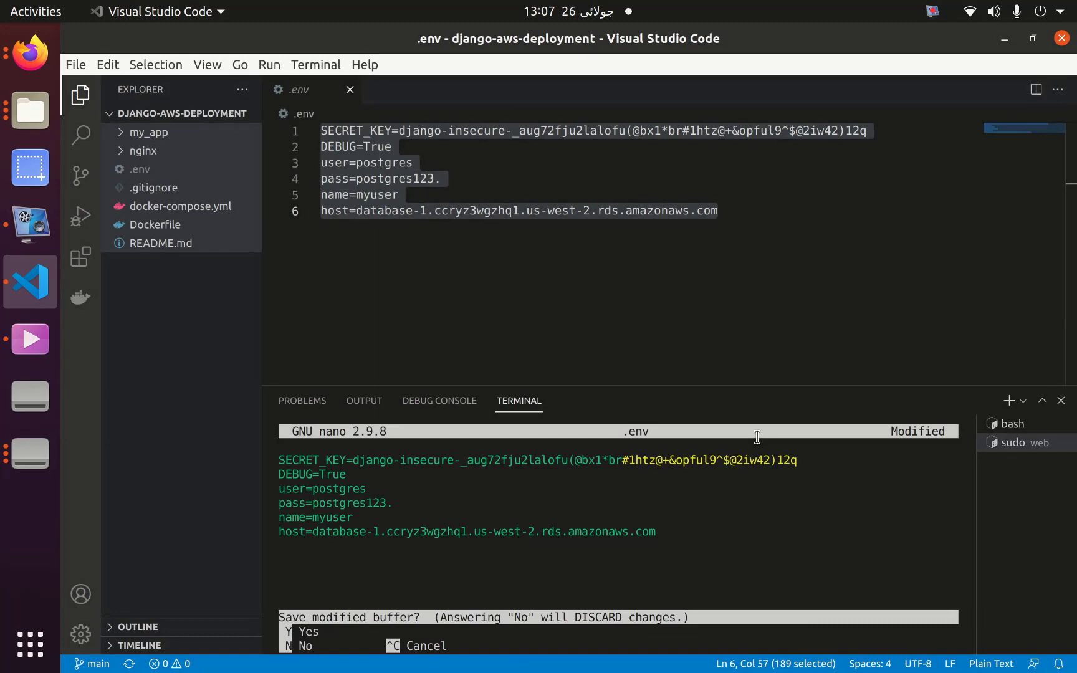
key(y)
key(Return)
text(c)
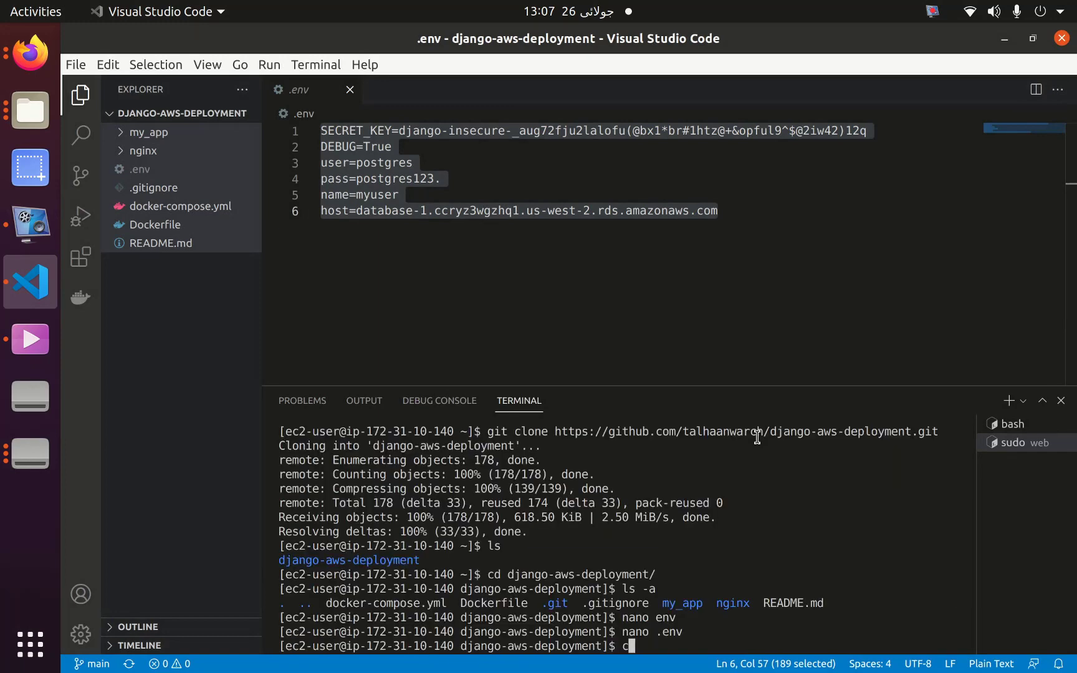
text(lear)
Clear the terminal and run 'docker-compose up --build' to start django_app and nginx.
key(Return)
text(do)
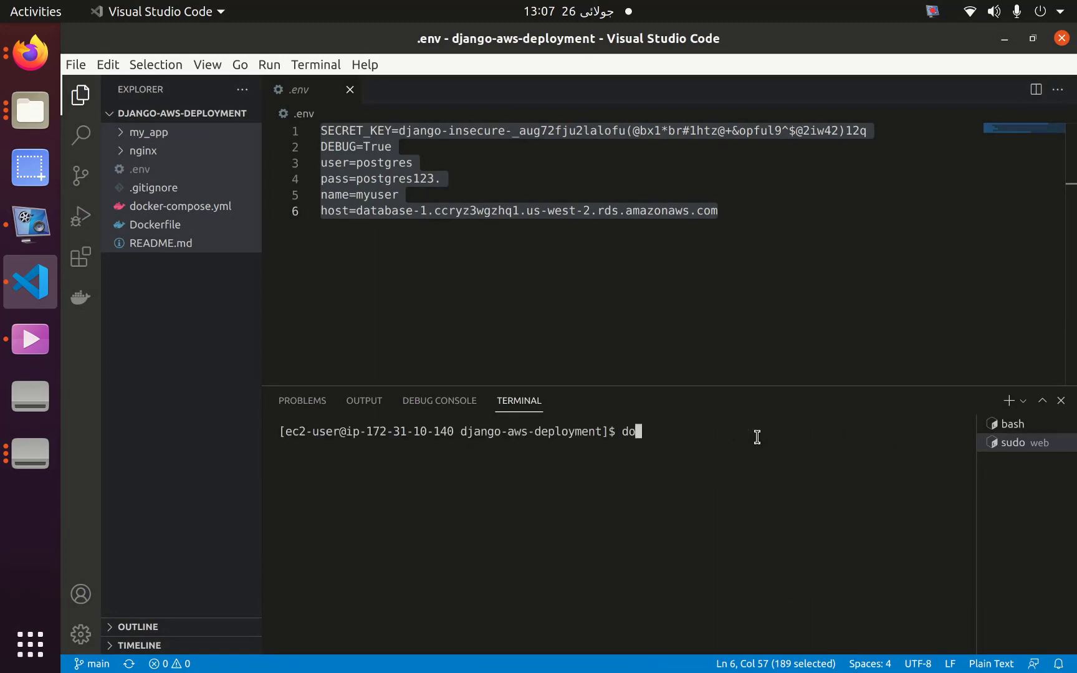
text(ce)
key(BackSpace)
text(ker )
text(com)
key(BackSpace)
key(BackSpace)
key(BackSpace)
key(BackSpace)
text(-compo)
text(se)
text( up --buil)
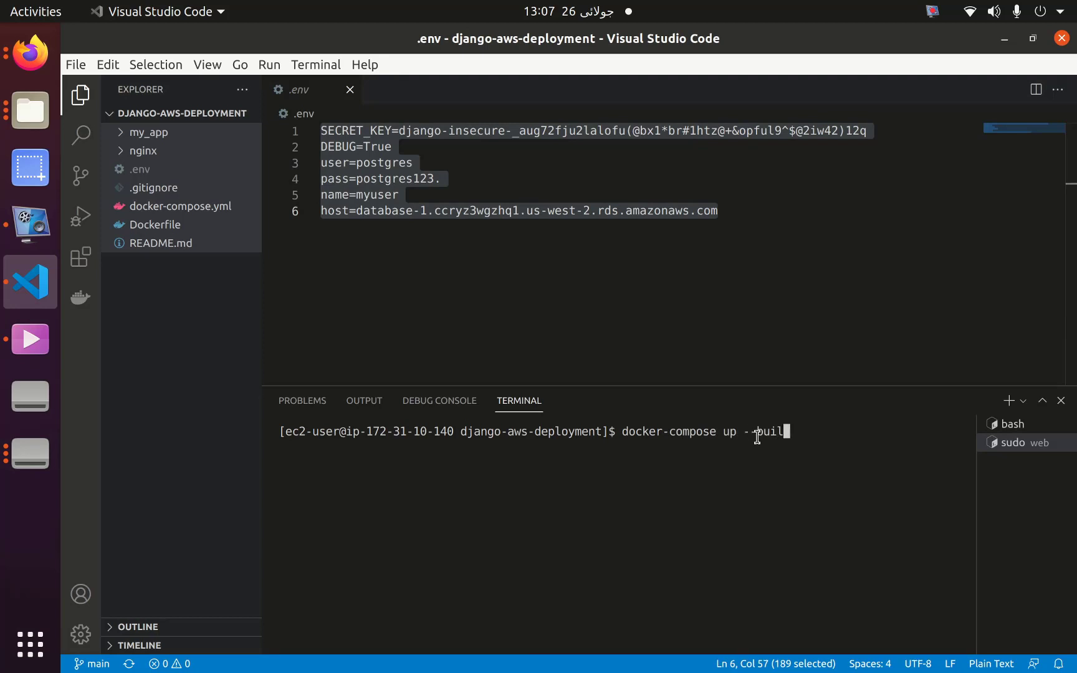
text(d)
key(Return)
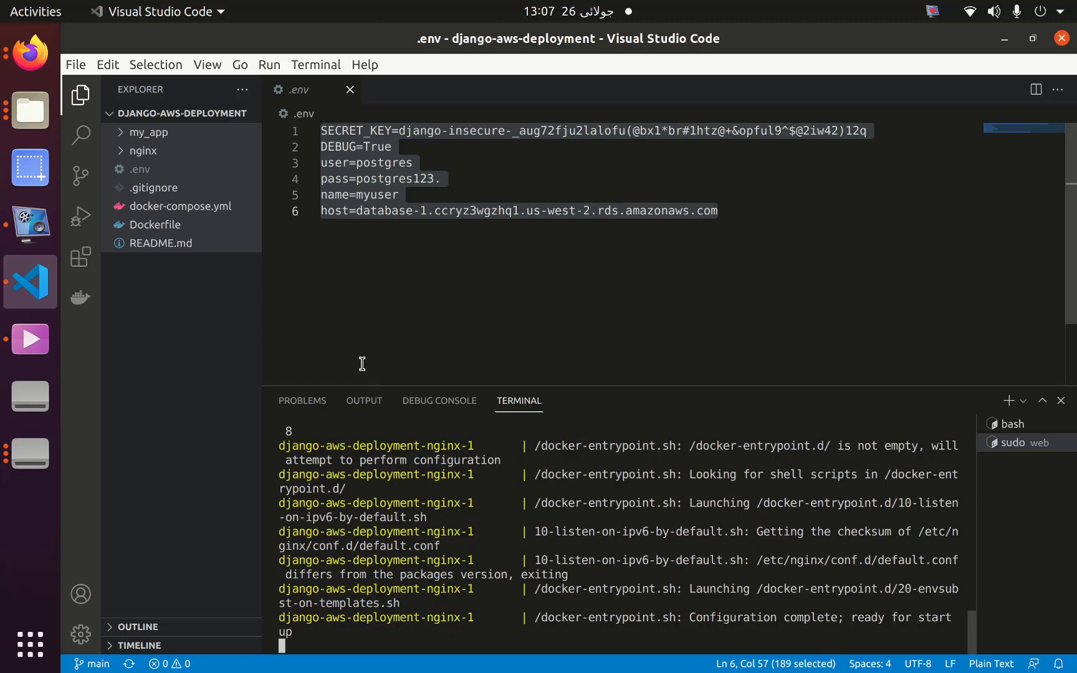
Copy myserver's Public IPv4 address from the EC2 instances console in Firefox.
click(30, 54)
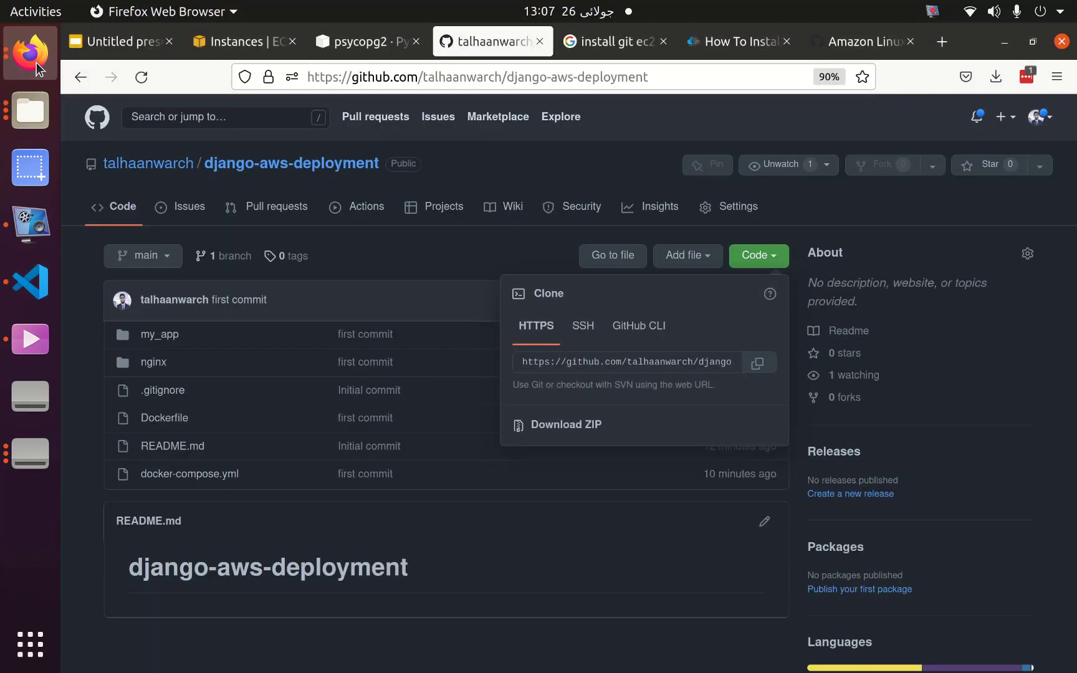
click(238, 41)
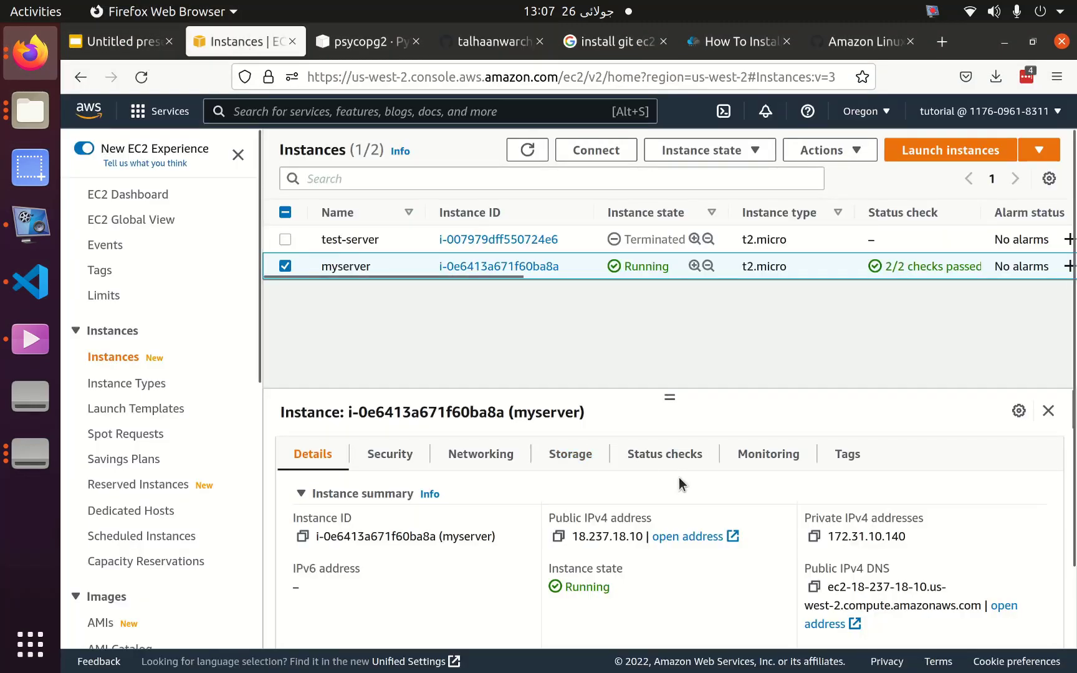
click(558, 536)
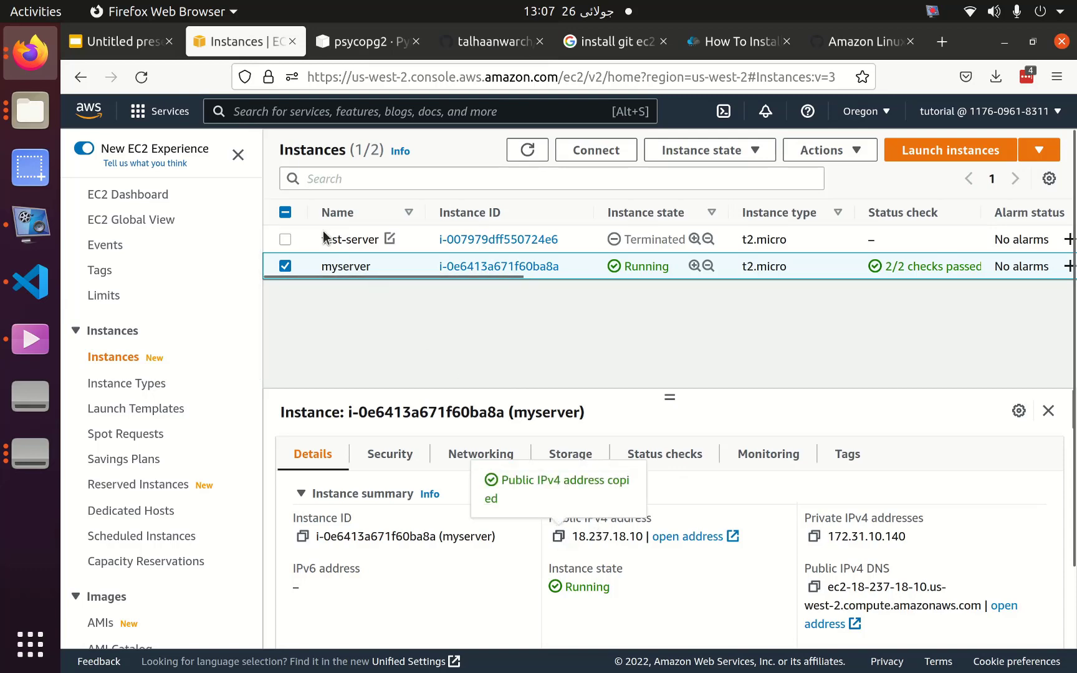
click(376, 44)
Load 18.237.18.10 to show the Hello, world! form, then highlight the Route 53 to-do item.
click(378, 77)
key(ctrl+v)
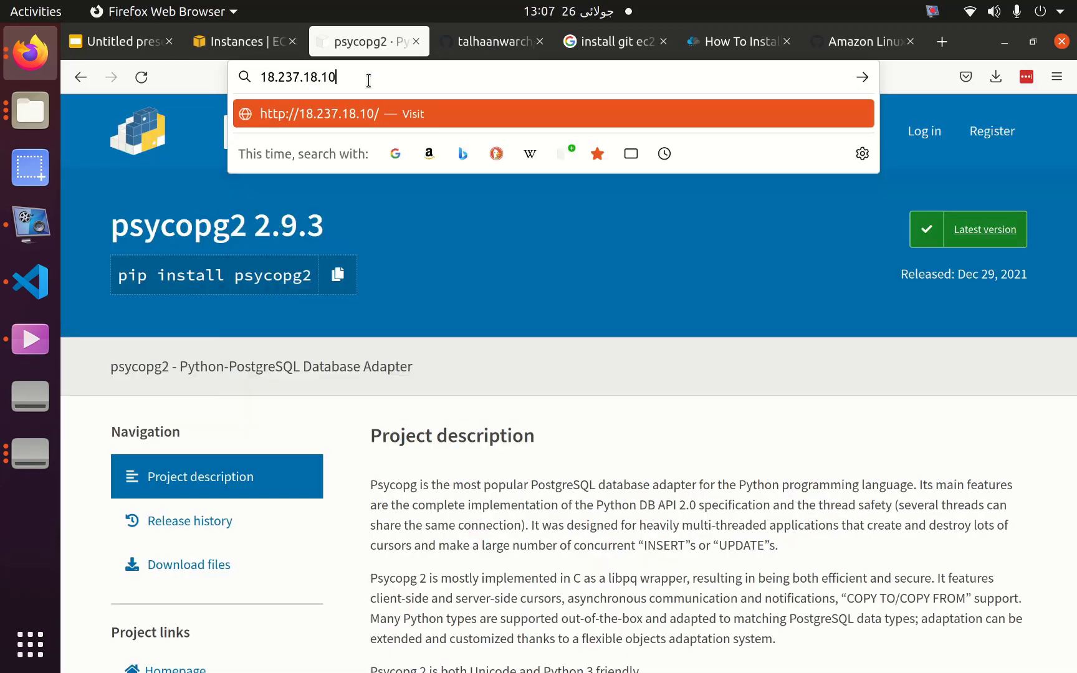
key(Return)
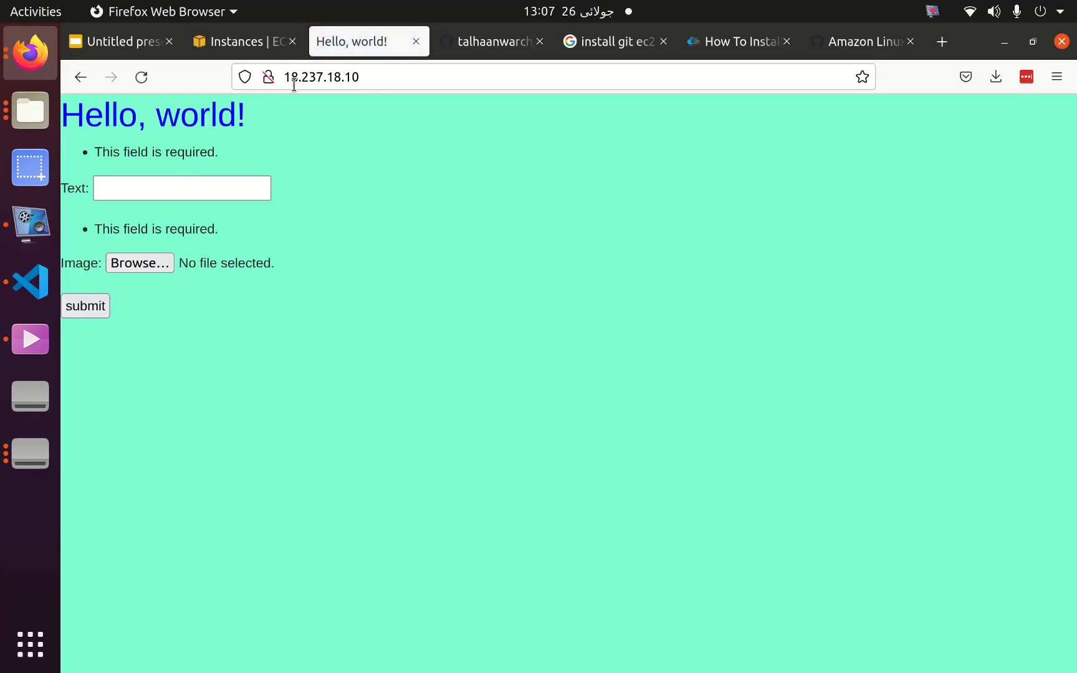
click(129, 52)
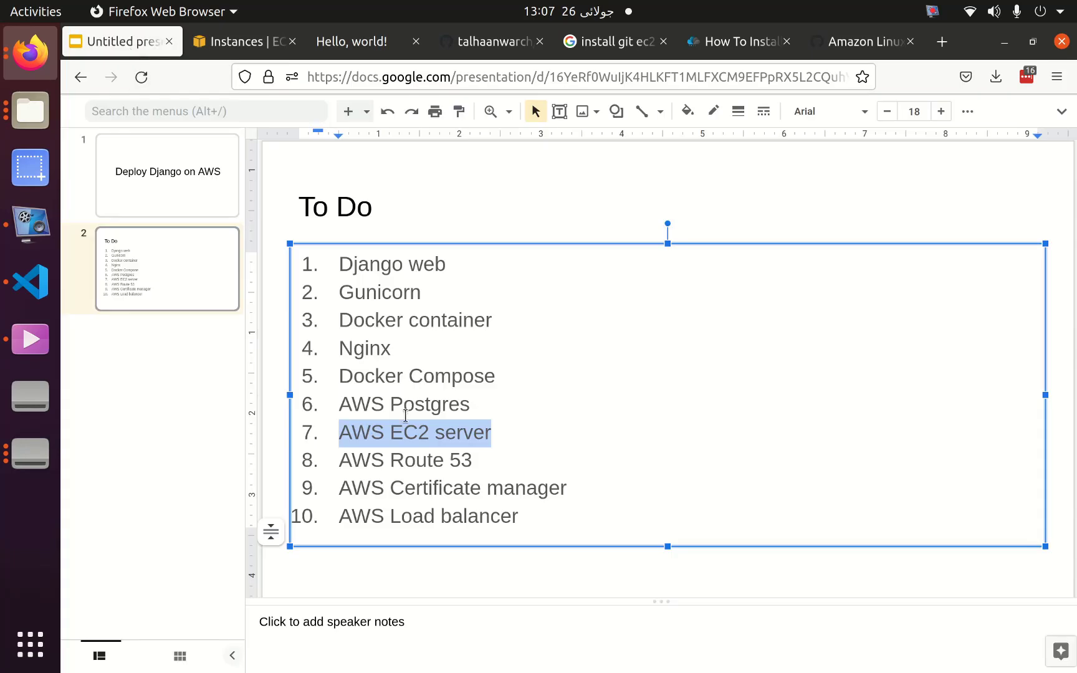
drag(473, 460, 399, 456)
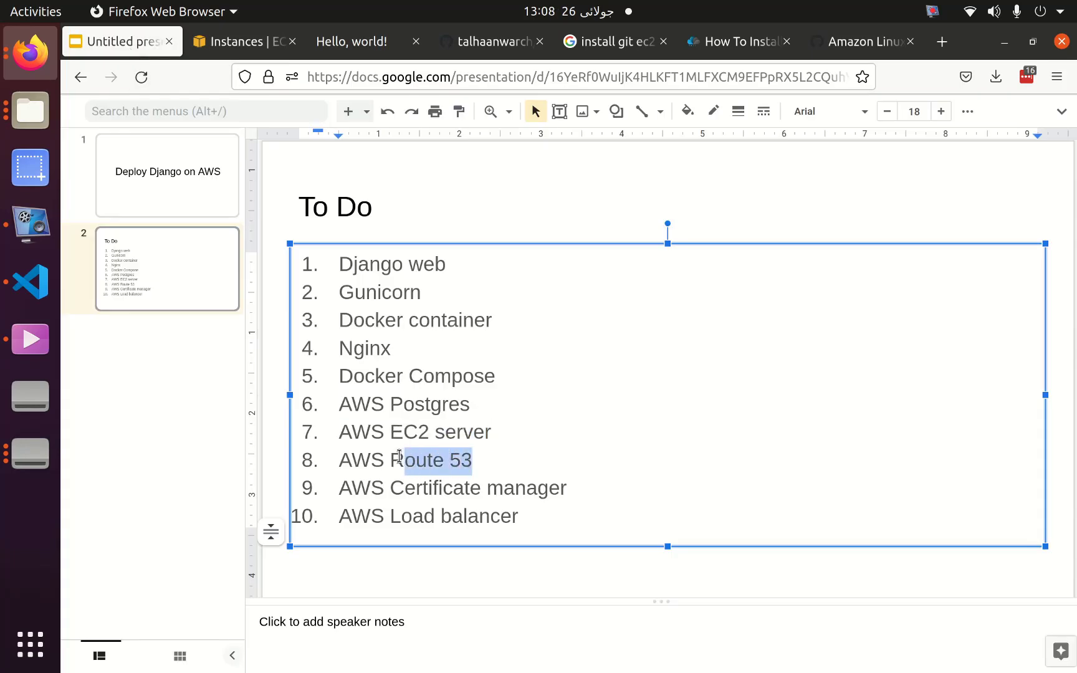